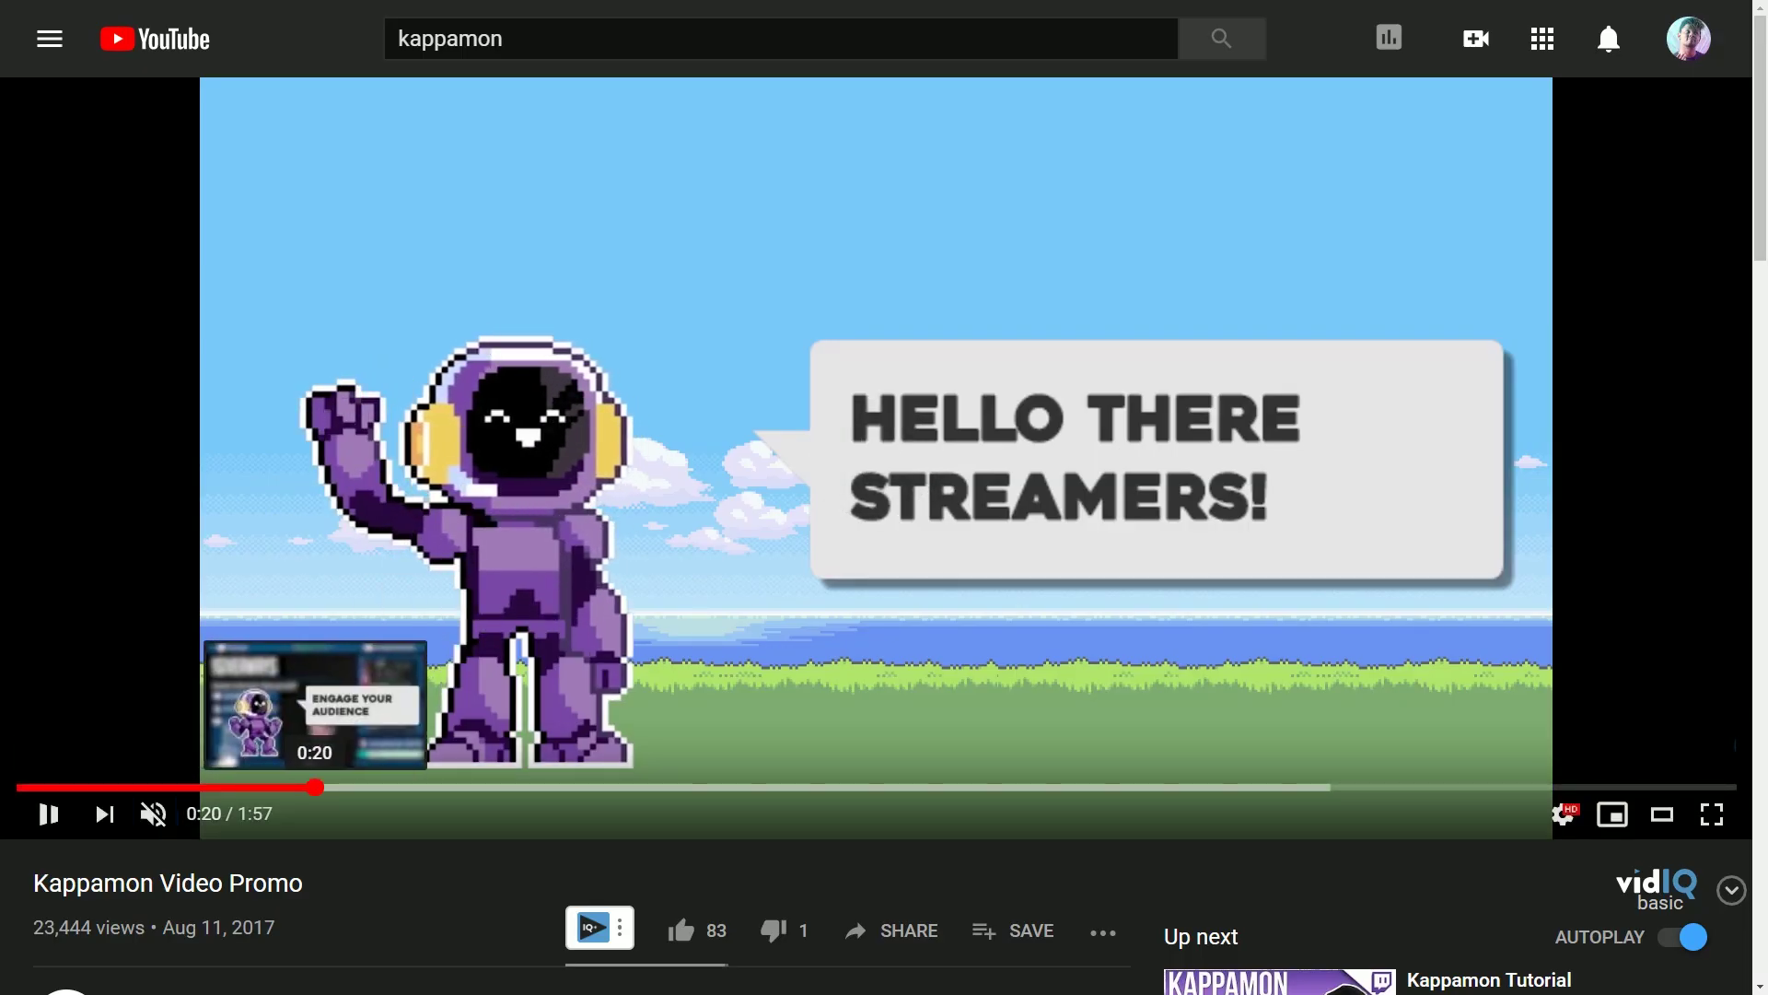
- Skim the Kappamon promo at 0:20, 0:33 and 0:52 to preview its characters and alerts
left_click(317, 786)
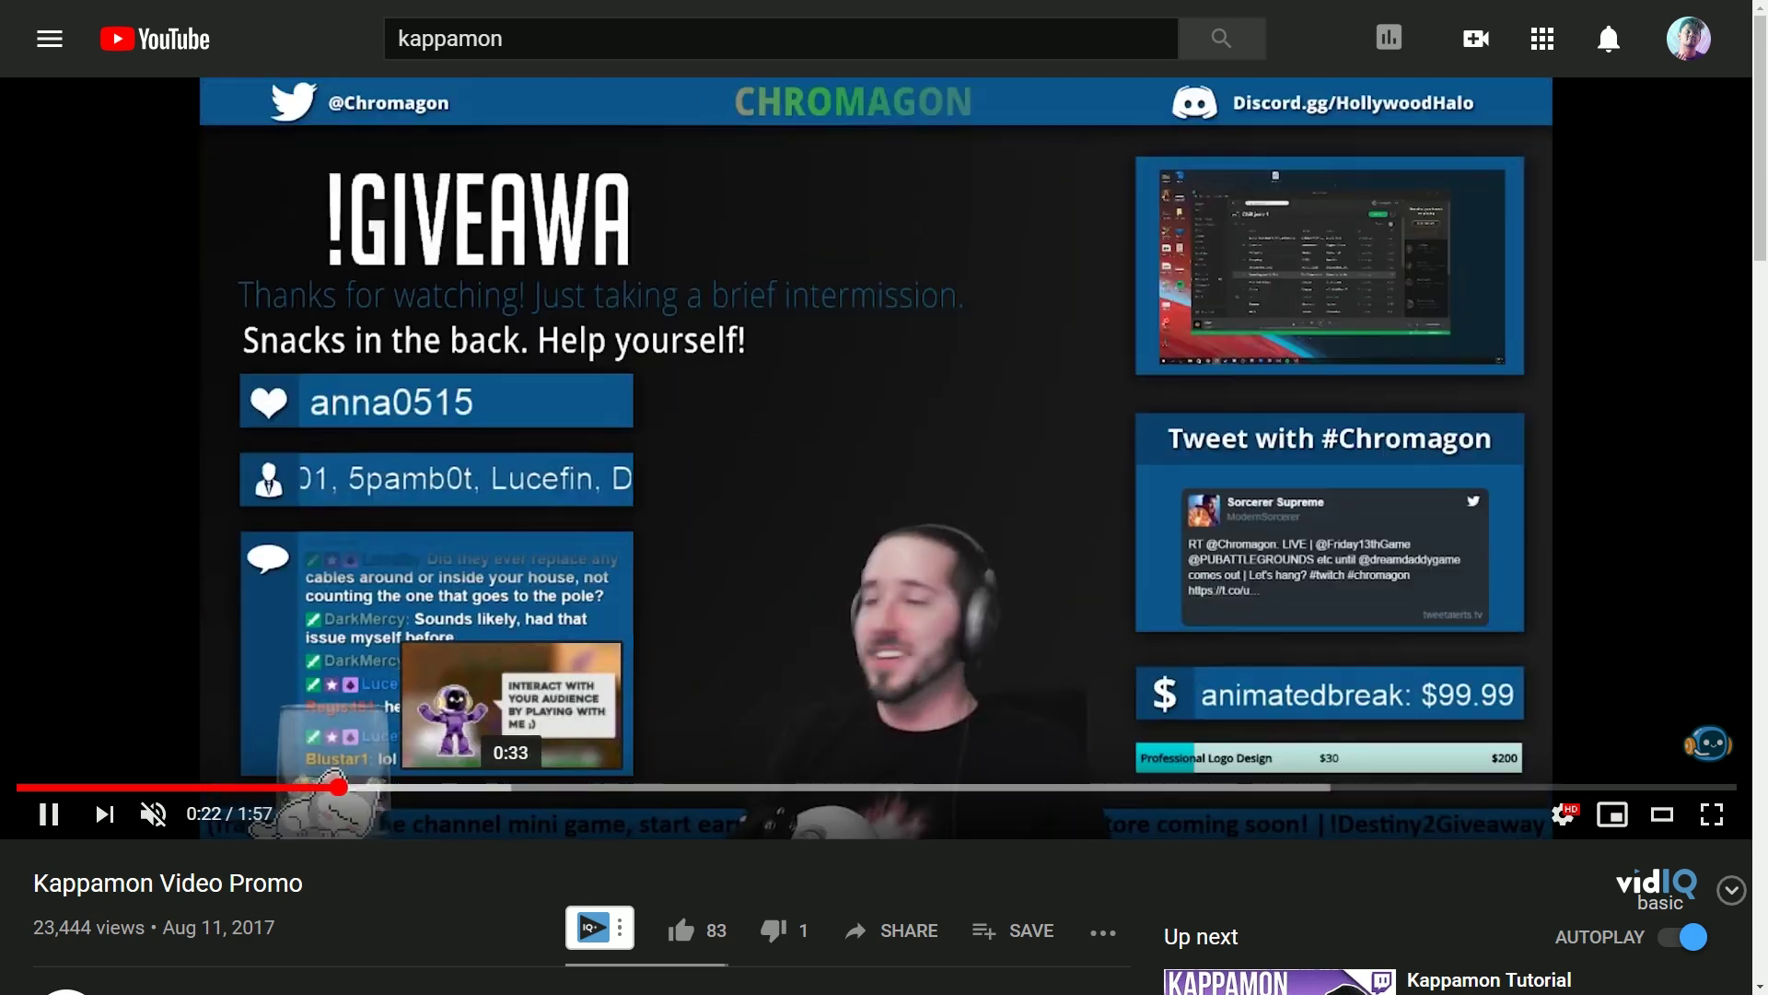
left_click_drag(488, 786, 510, 786)
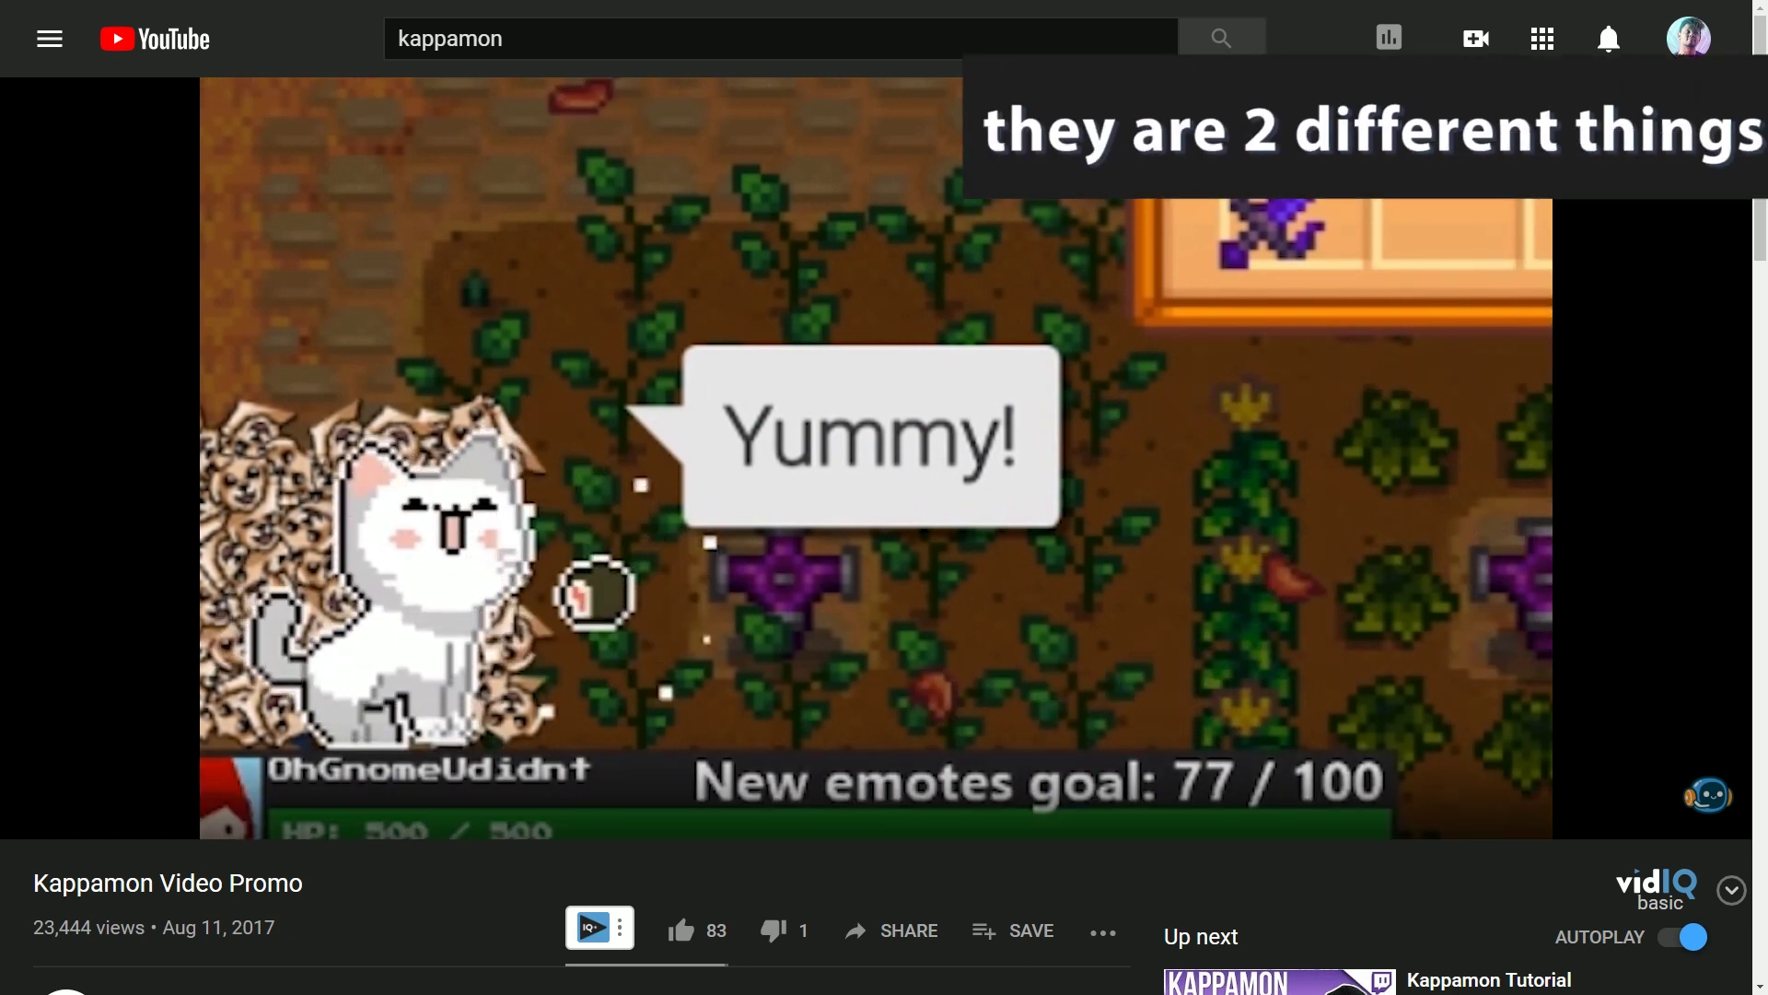
left_click(776, 788)
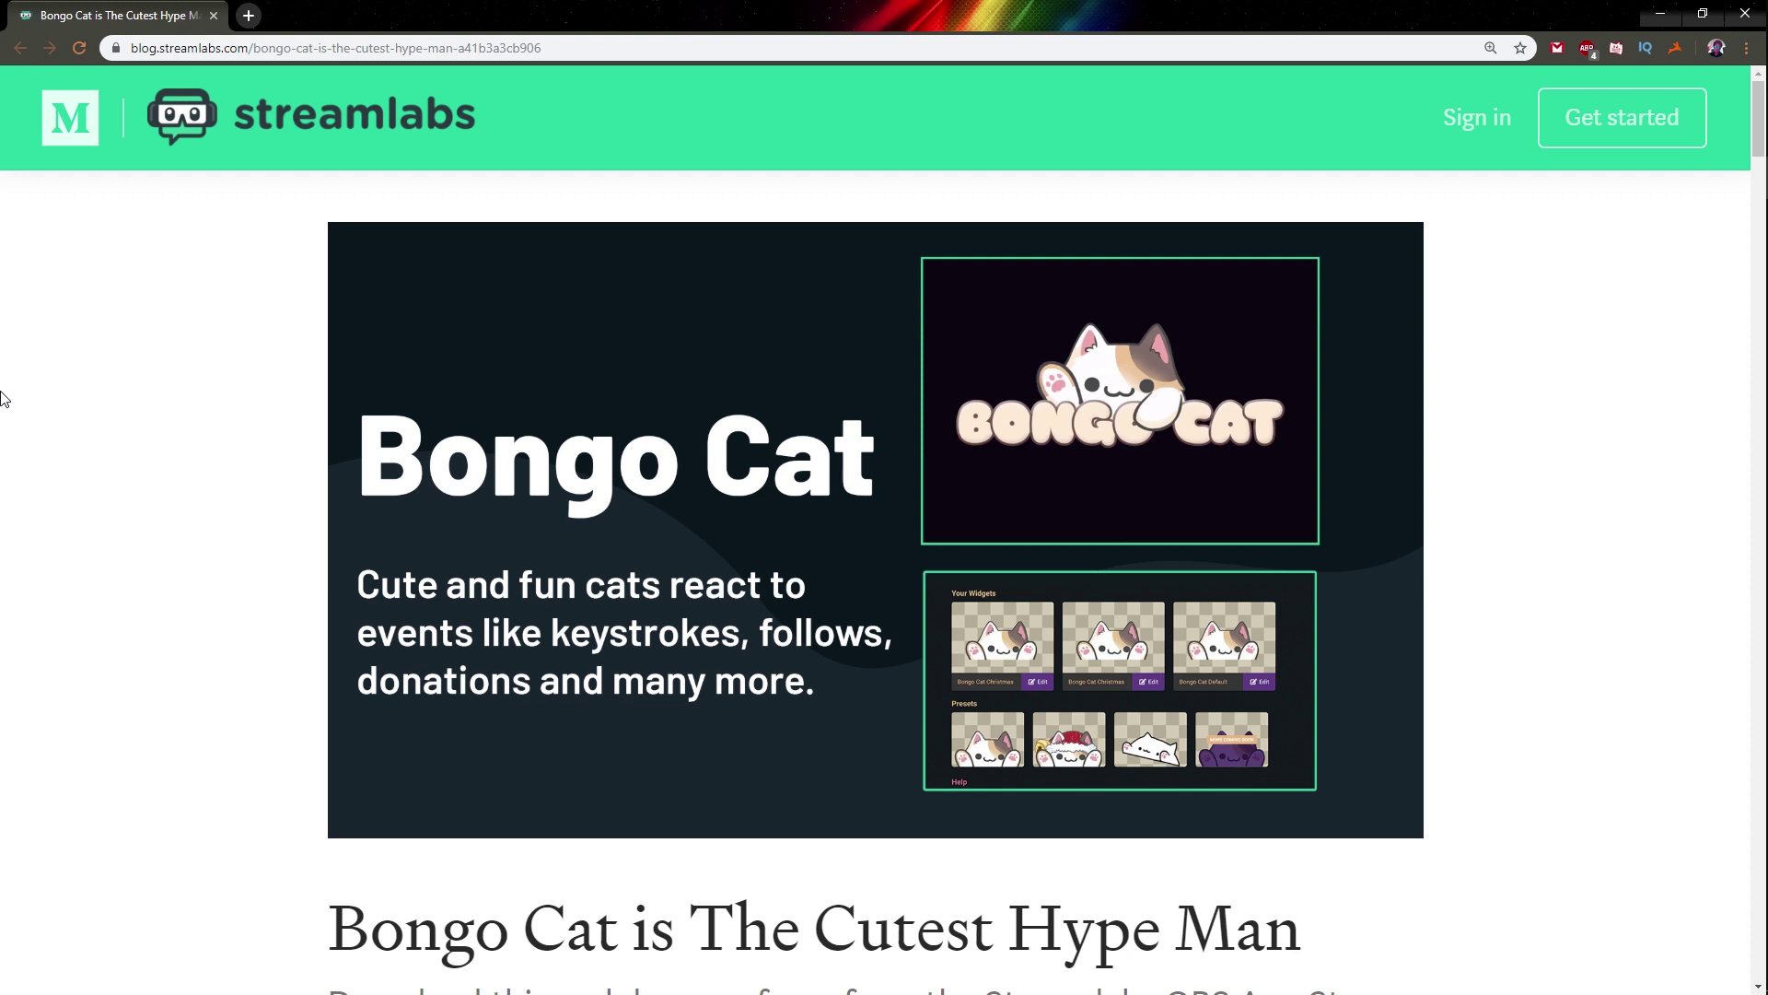
- Scroll to the embedded Bongo Cat video, mute it and start playback
scroll(129, 447, "down", 4)
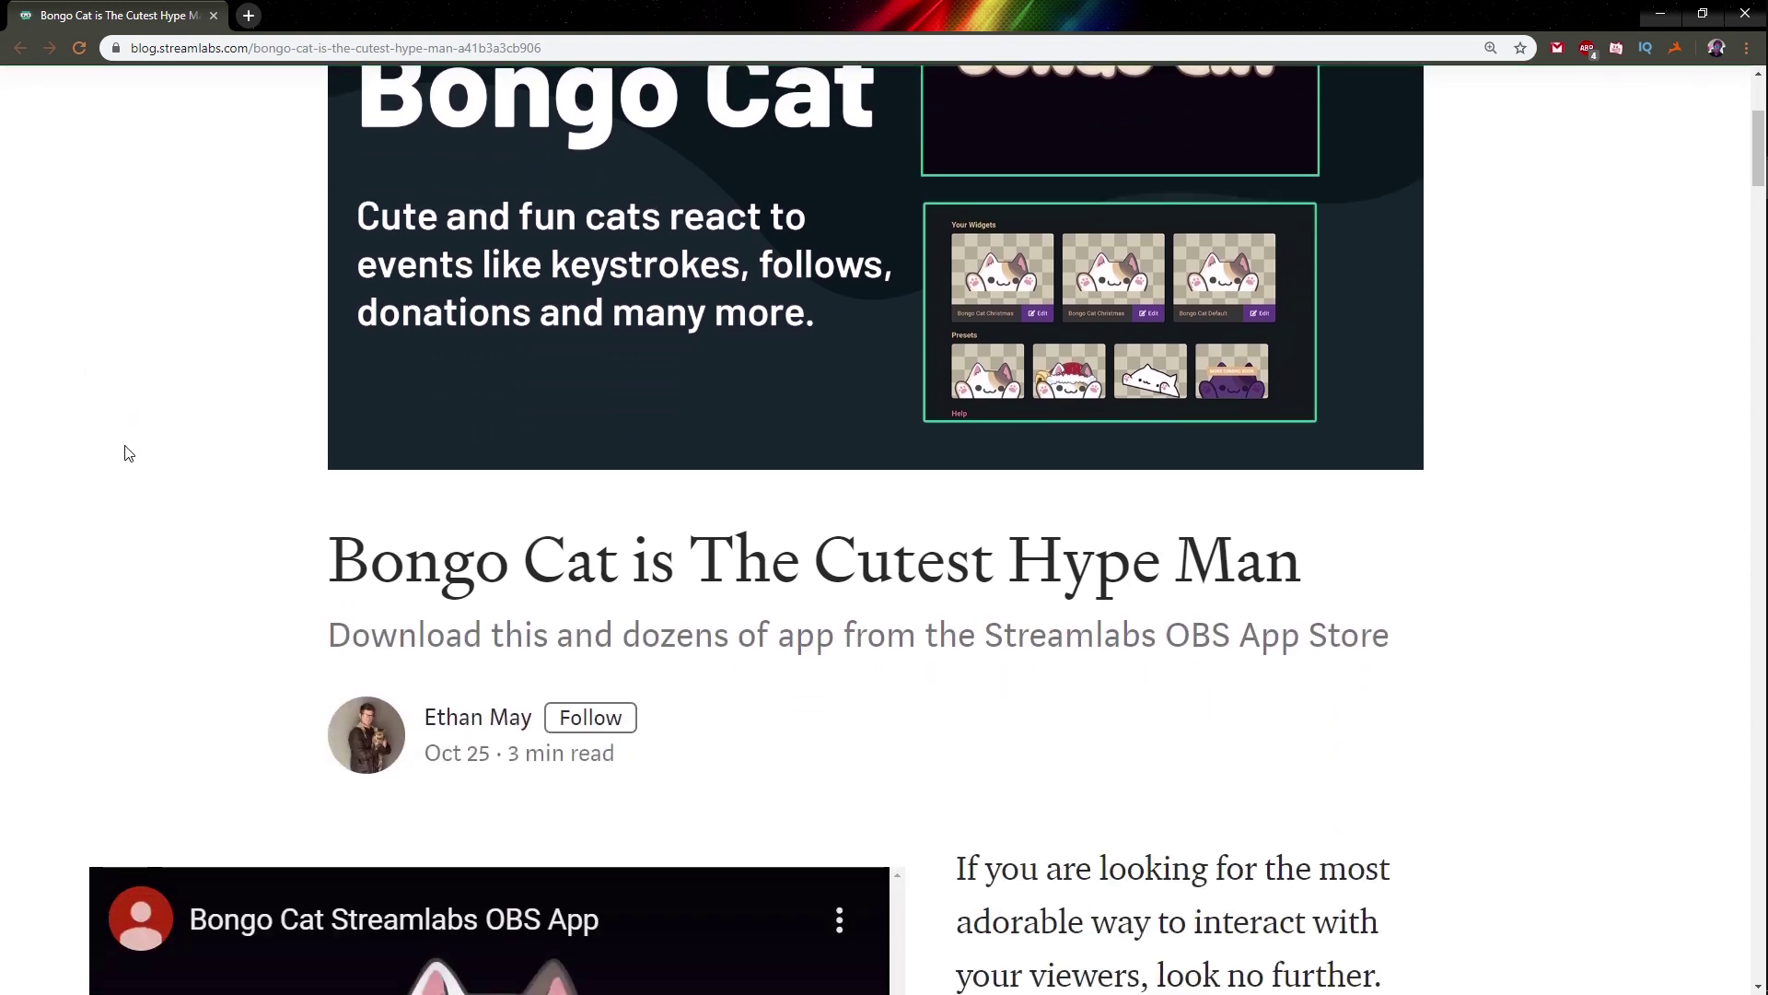
scroll(8, 455, "down", 6)
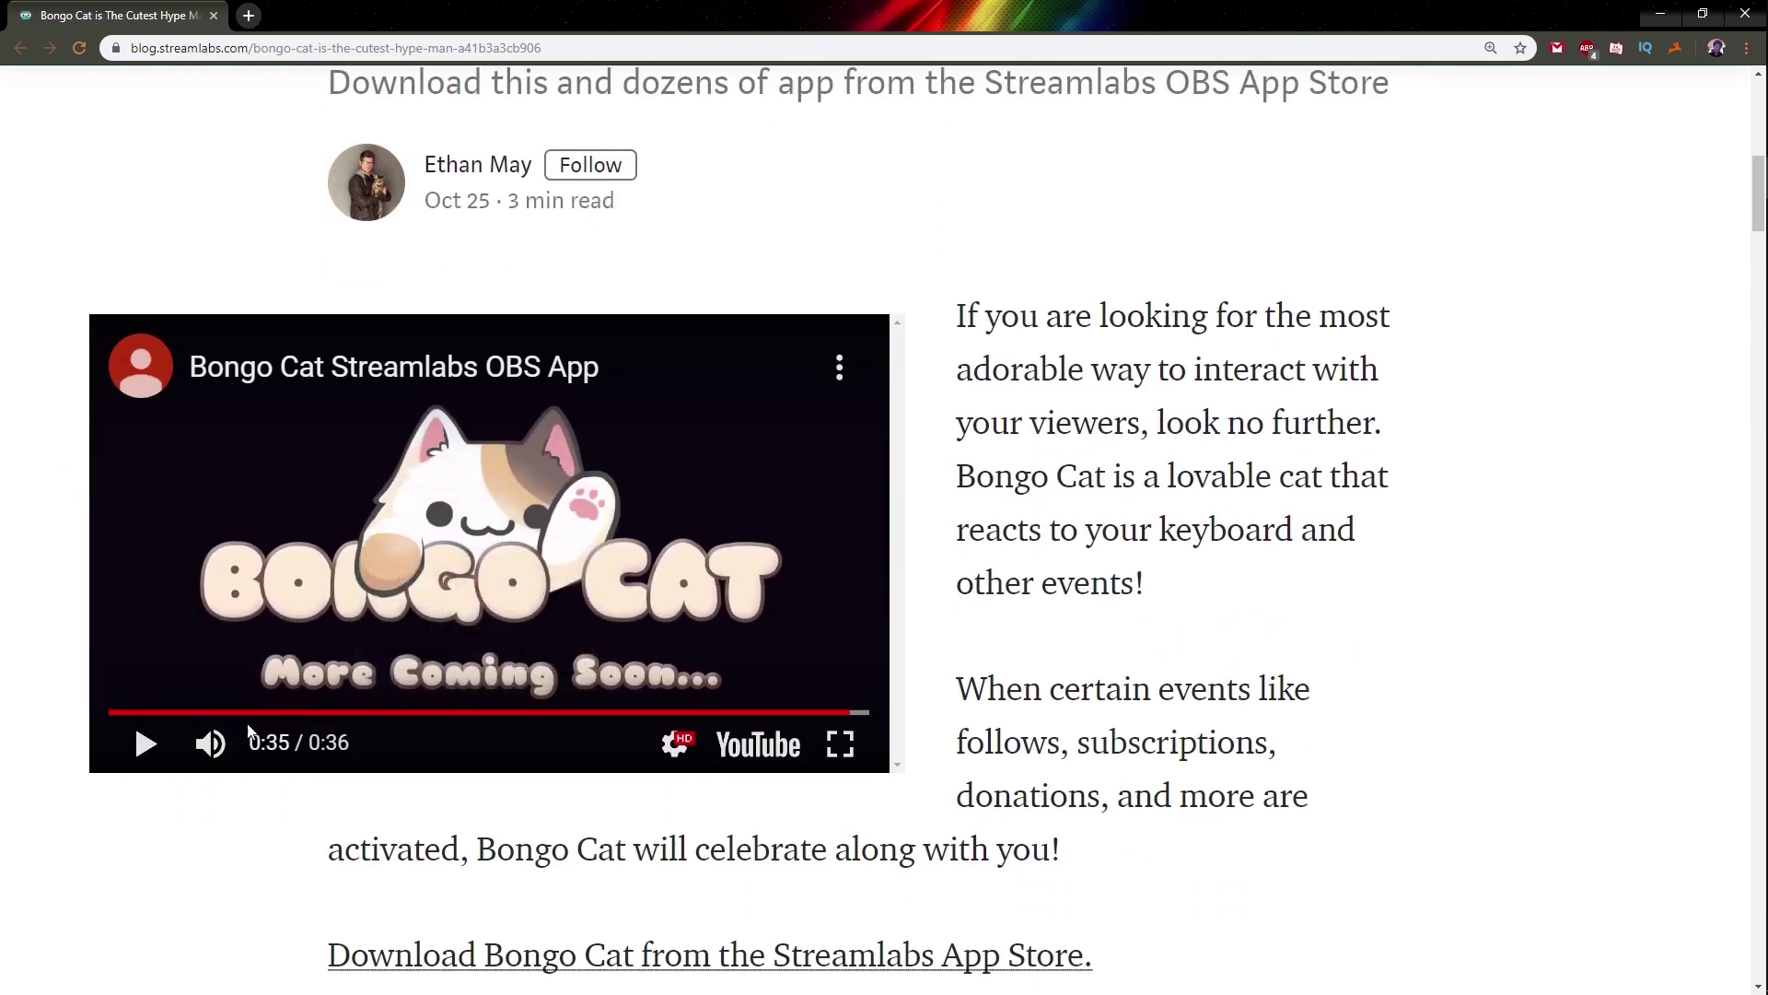
left_click(209, 742)
left_click(145, 742)
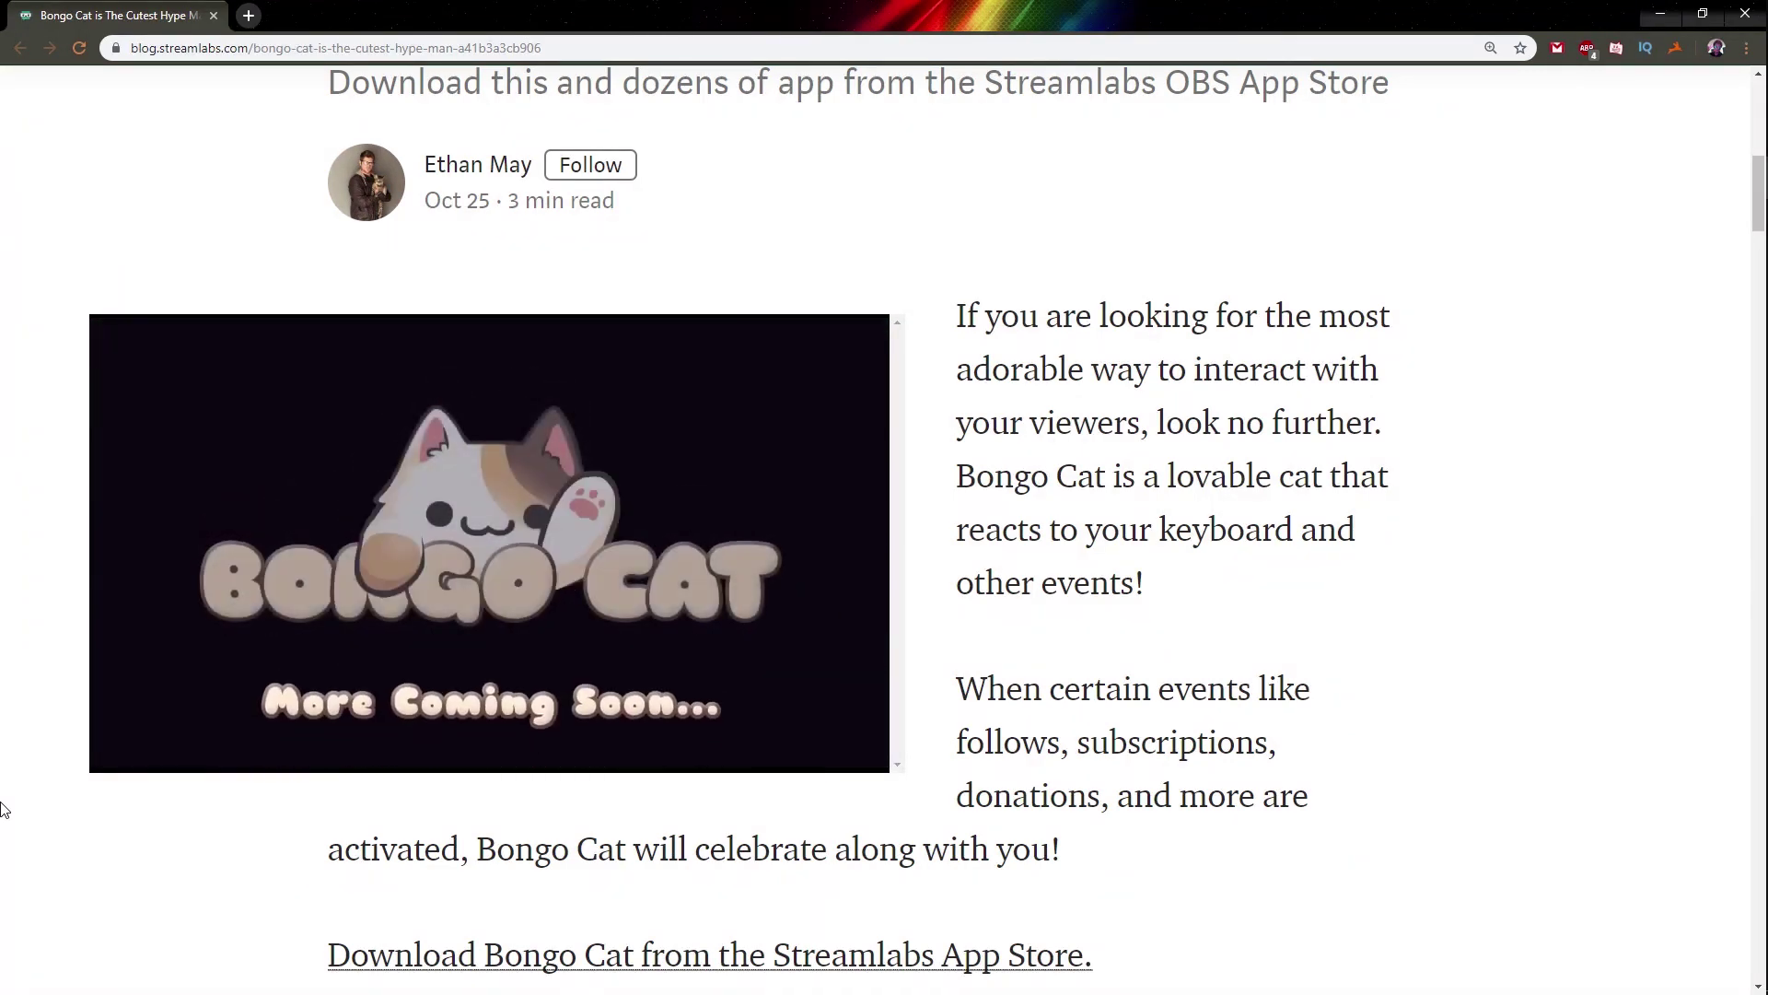
- Let the video finish, scroll to the setup section and switch to Streamlabs OBS
mouse_move(143, 751)
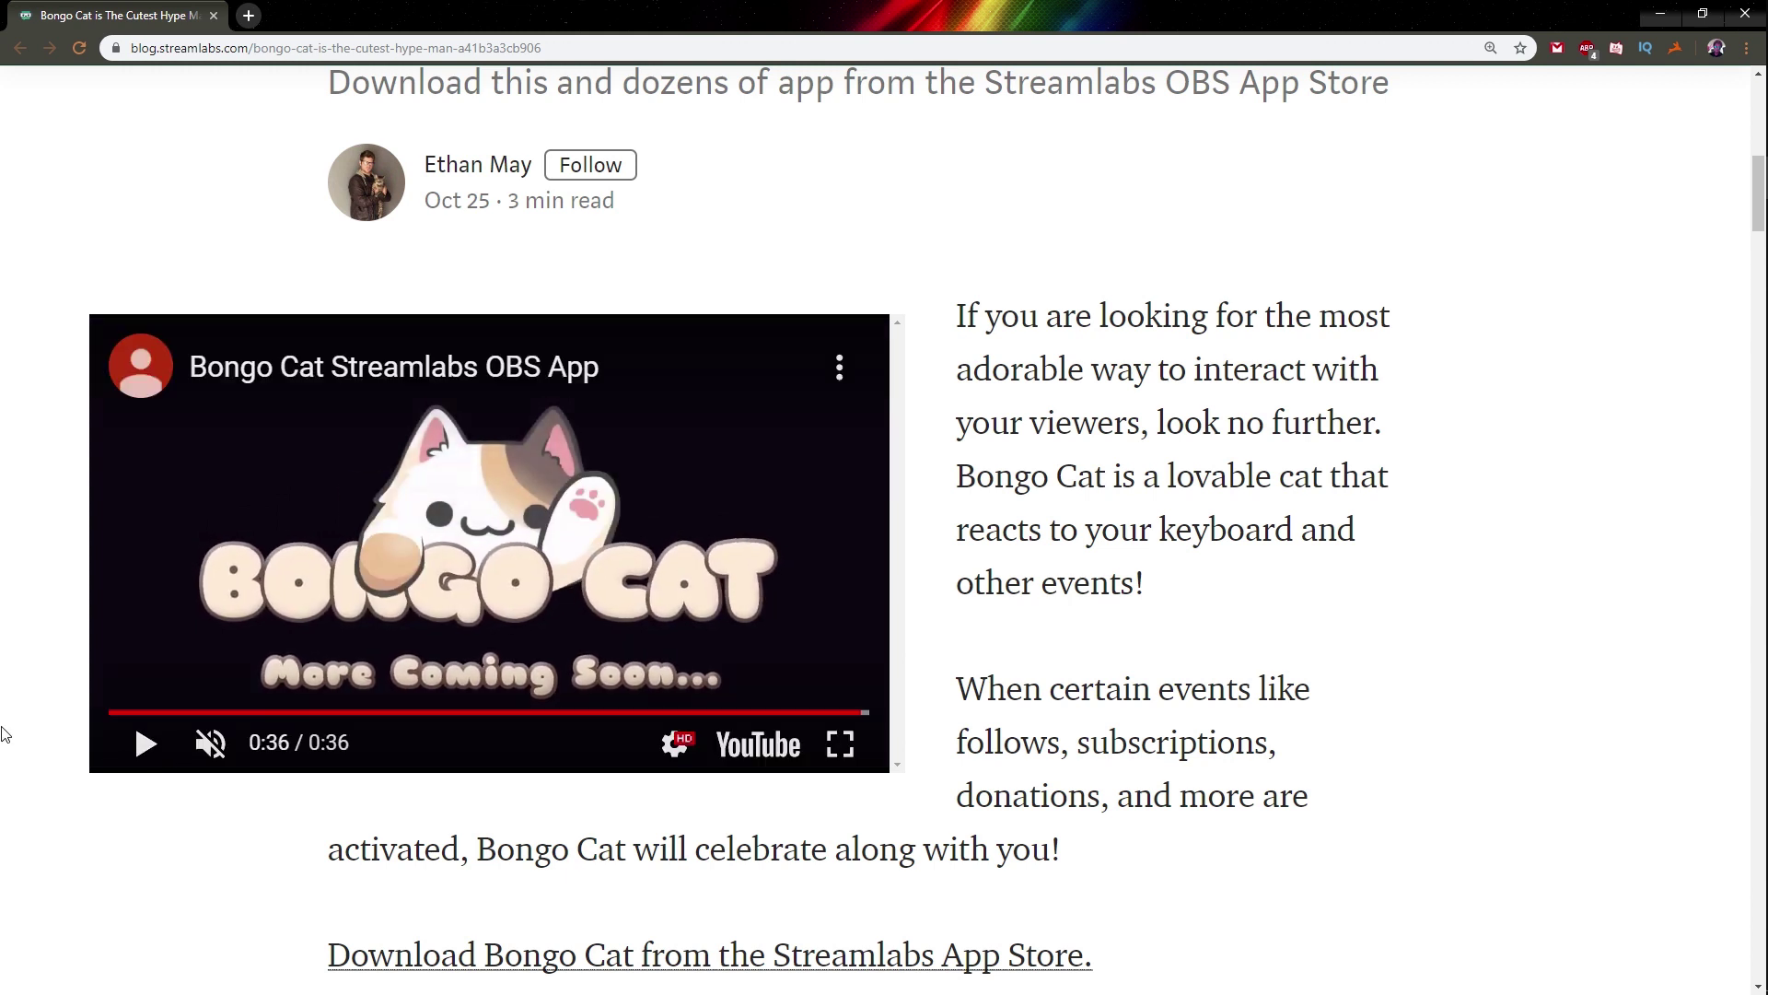
scroll(403, 441, "down", 6)
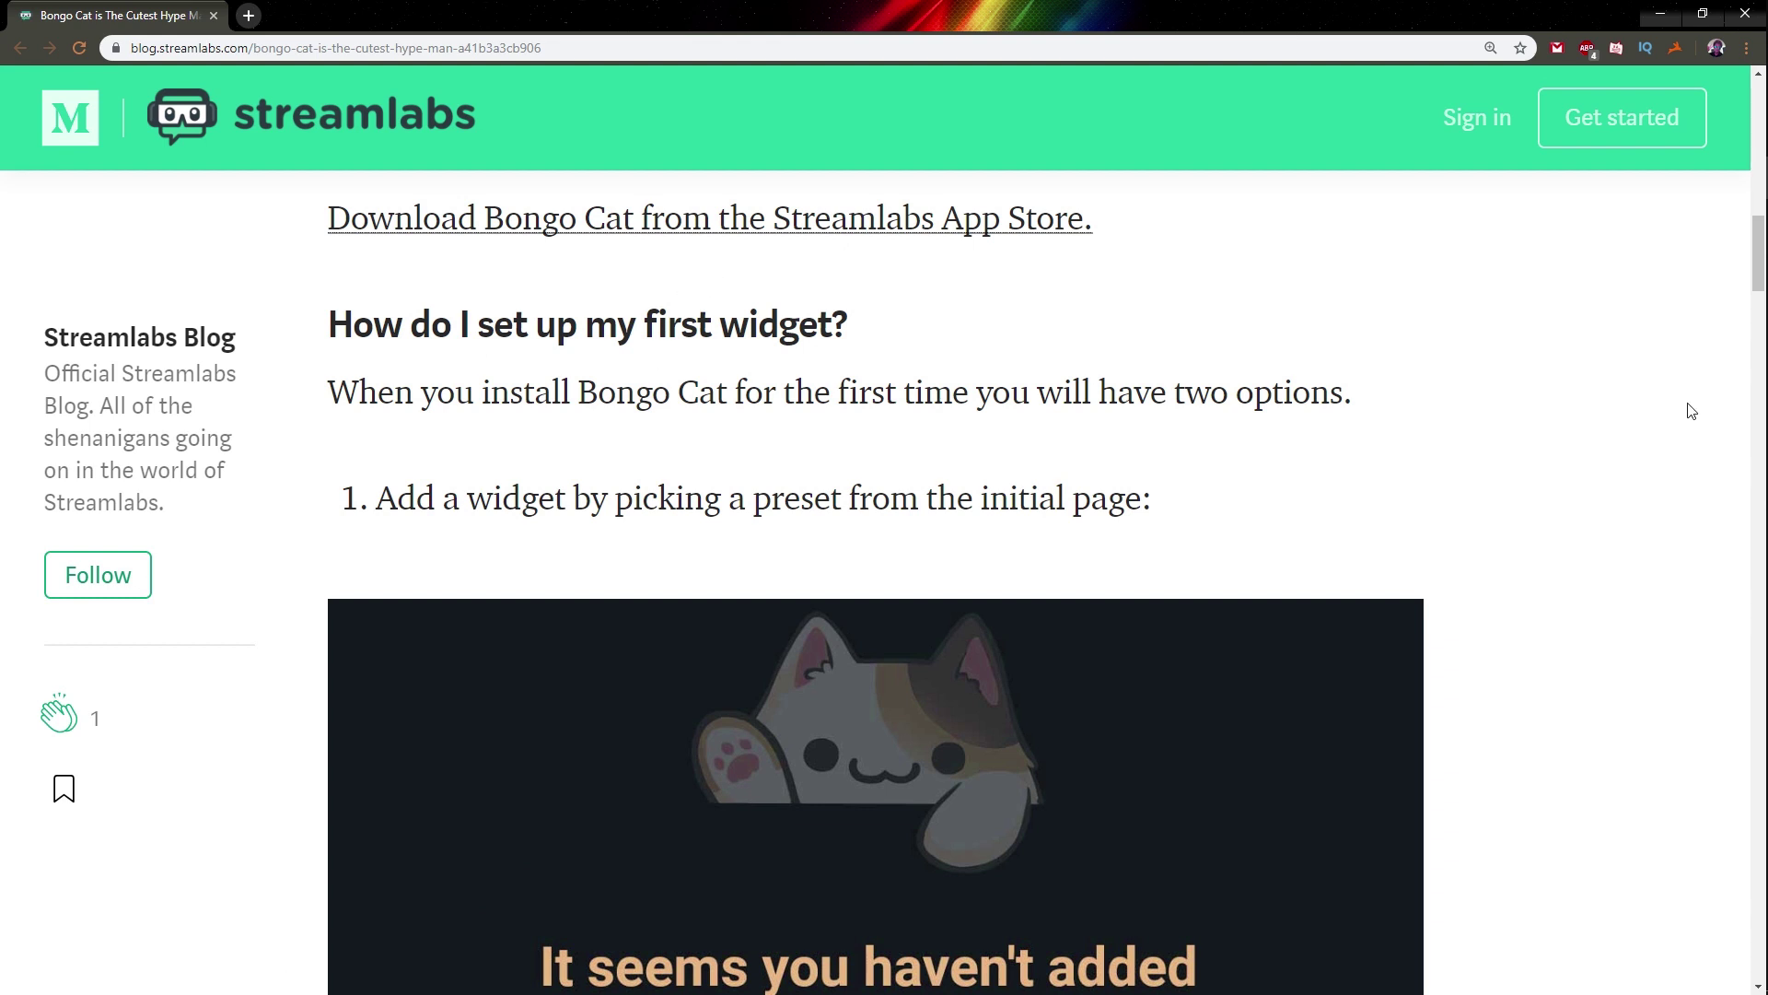
key("alt+Tab")
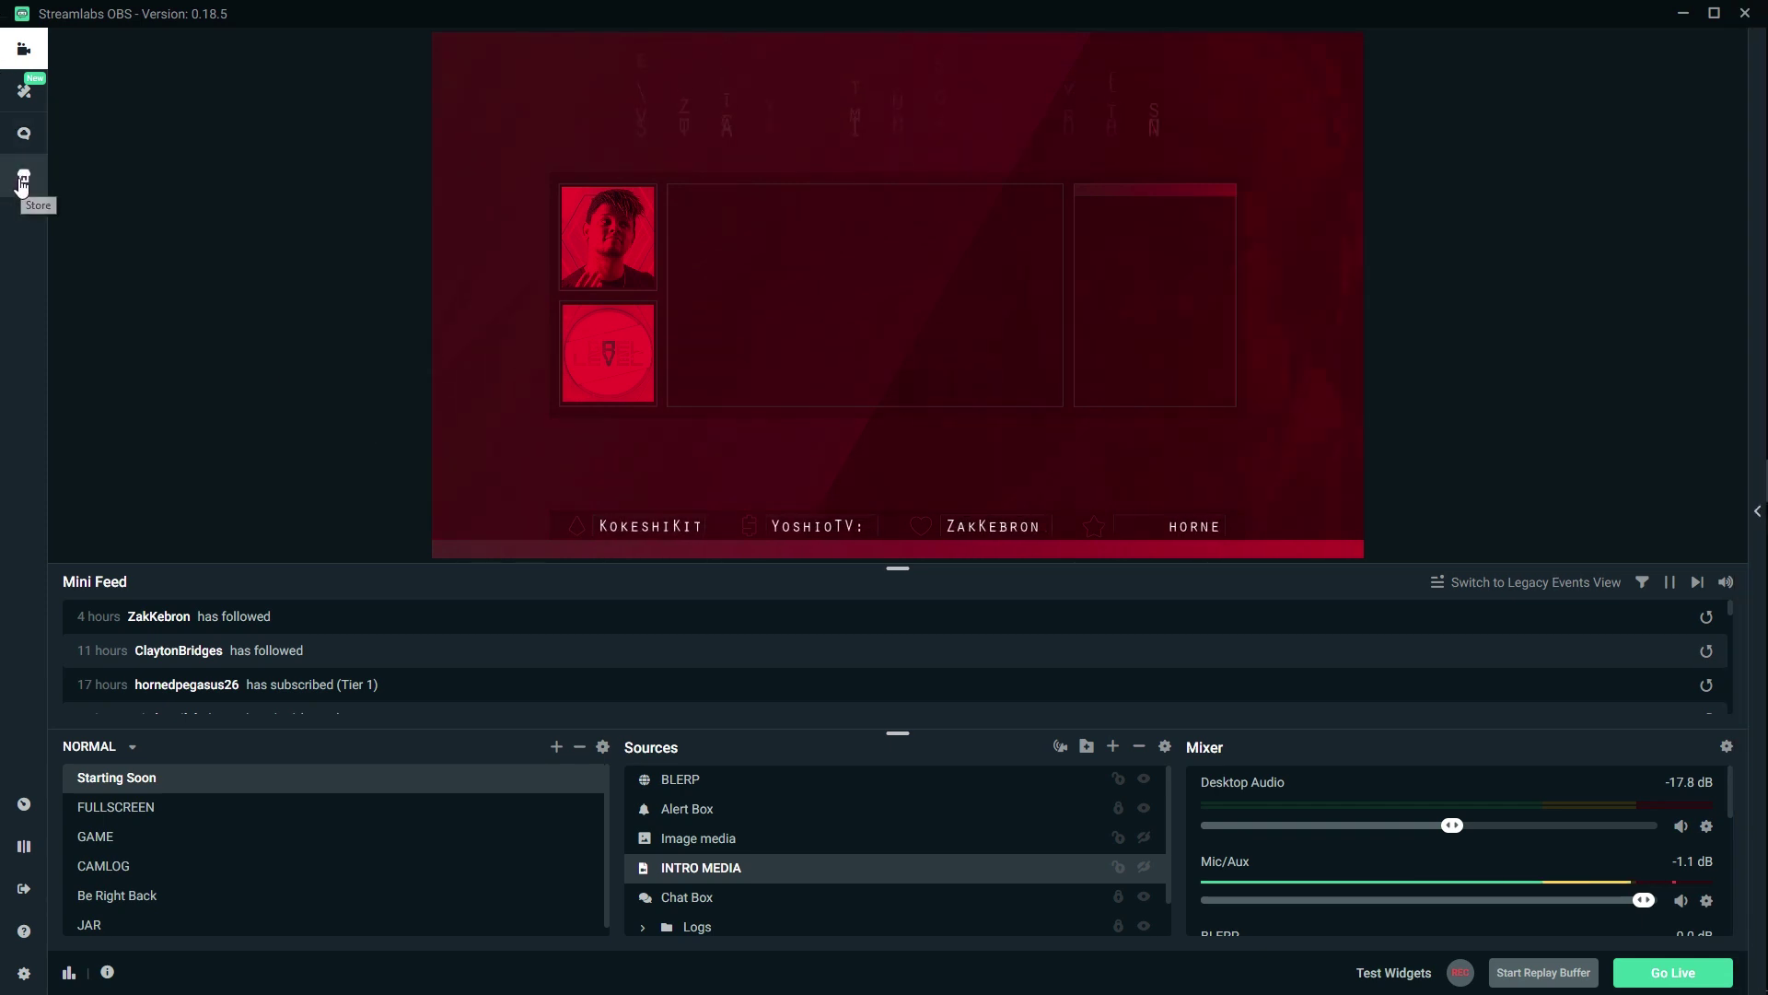
- Open the Streamlabs OBS App Store and scroll through its apps to locate Bongo Cat
left_click(23, 180)
scroll(343, 513, "down", 2)
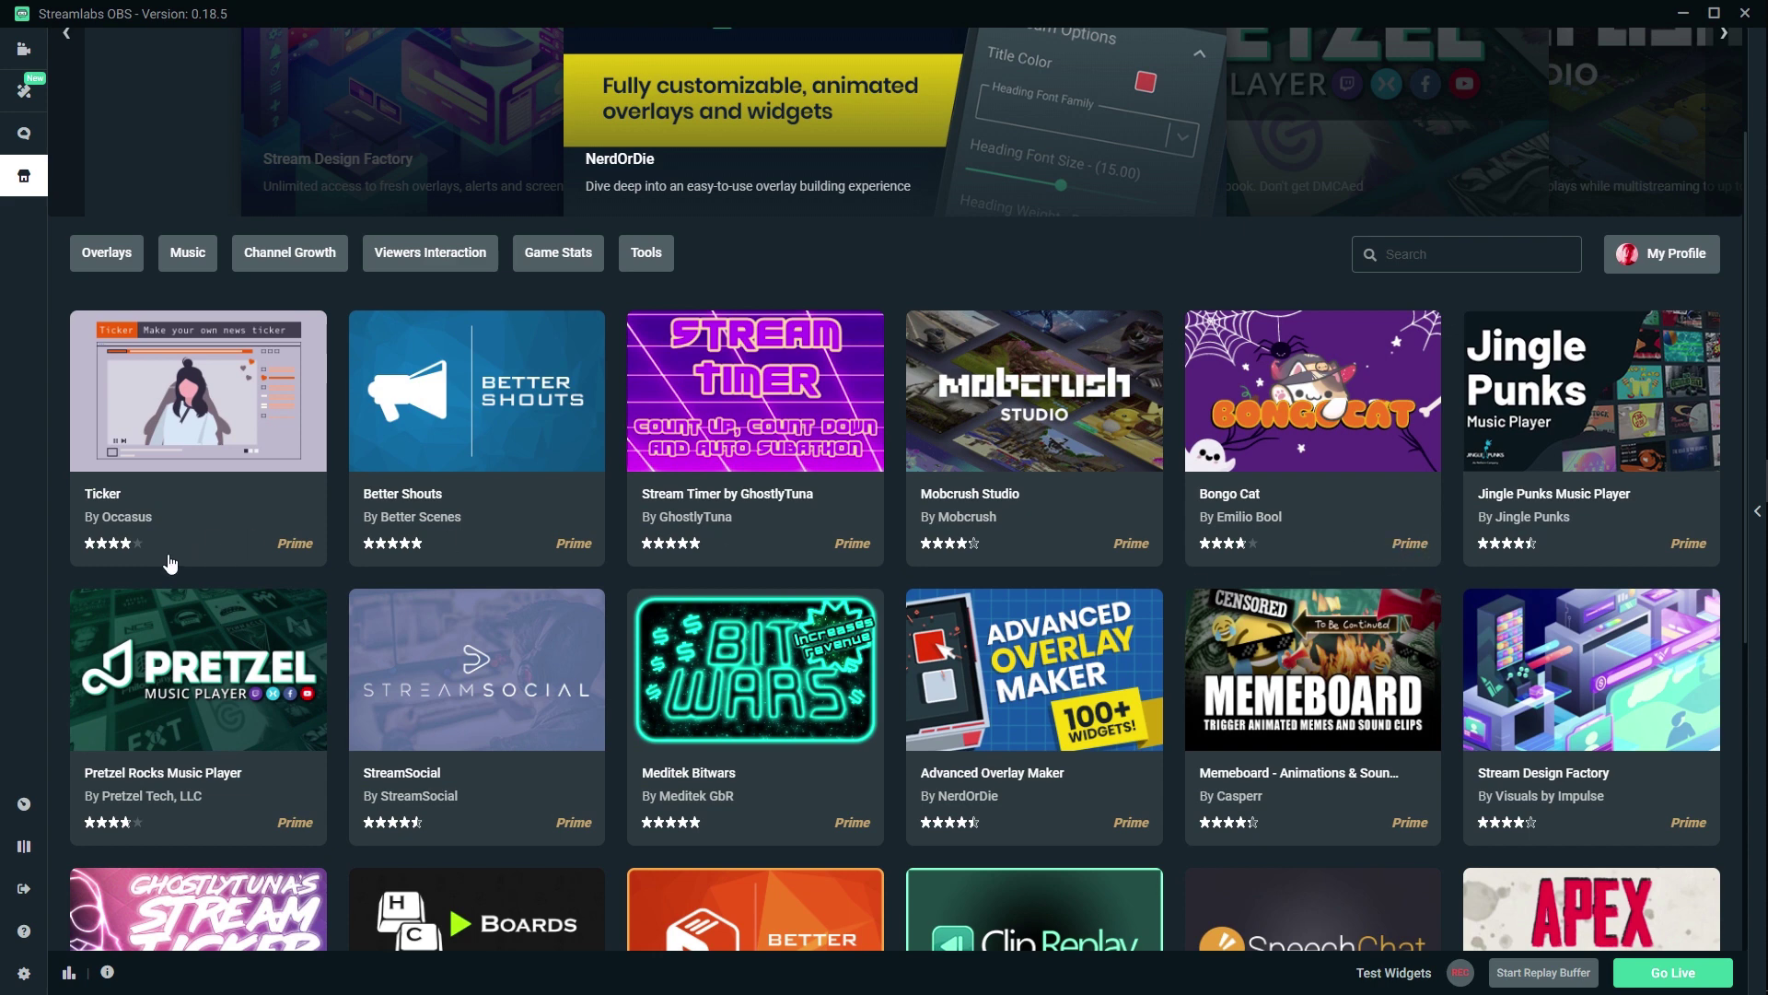
scroll(340, 622, "up", 2)
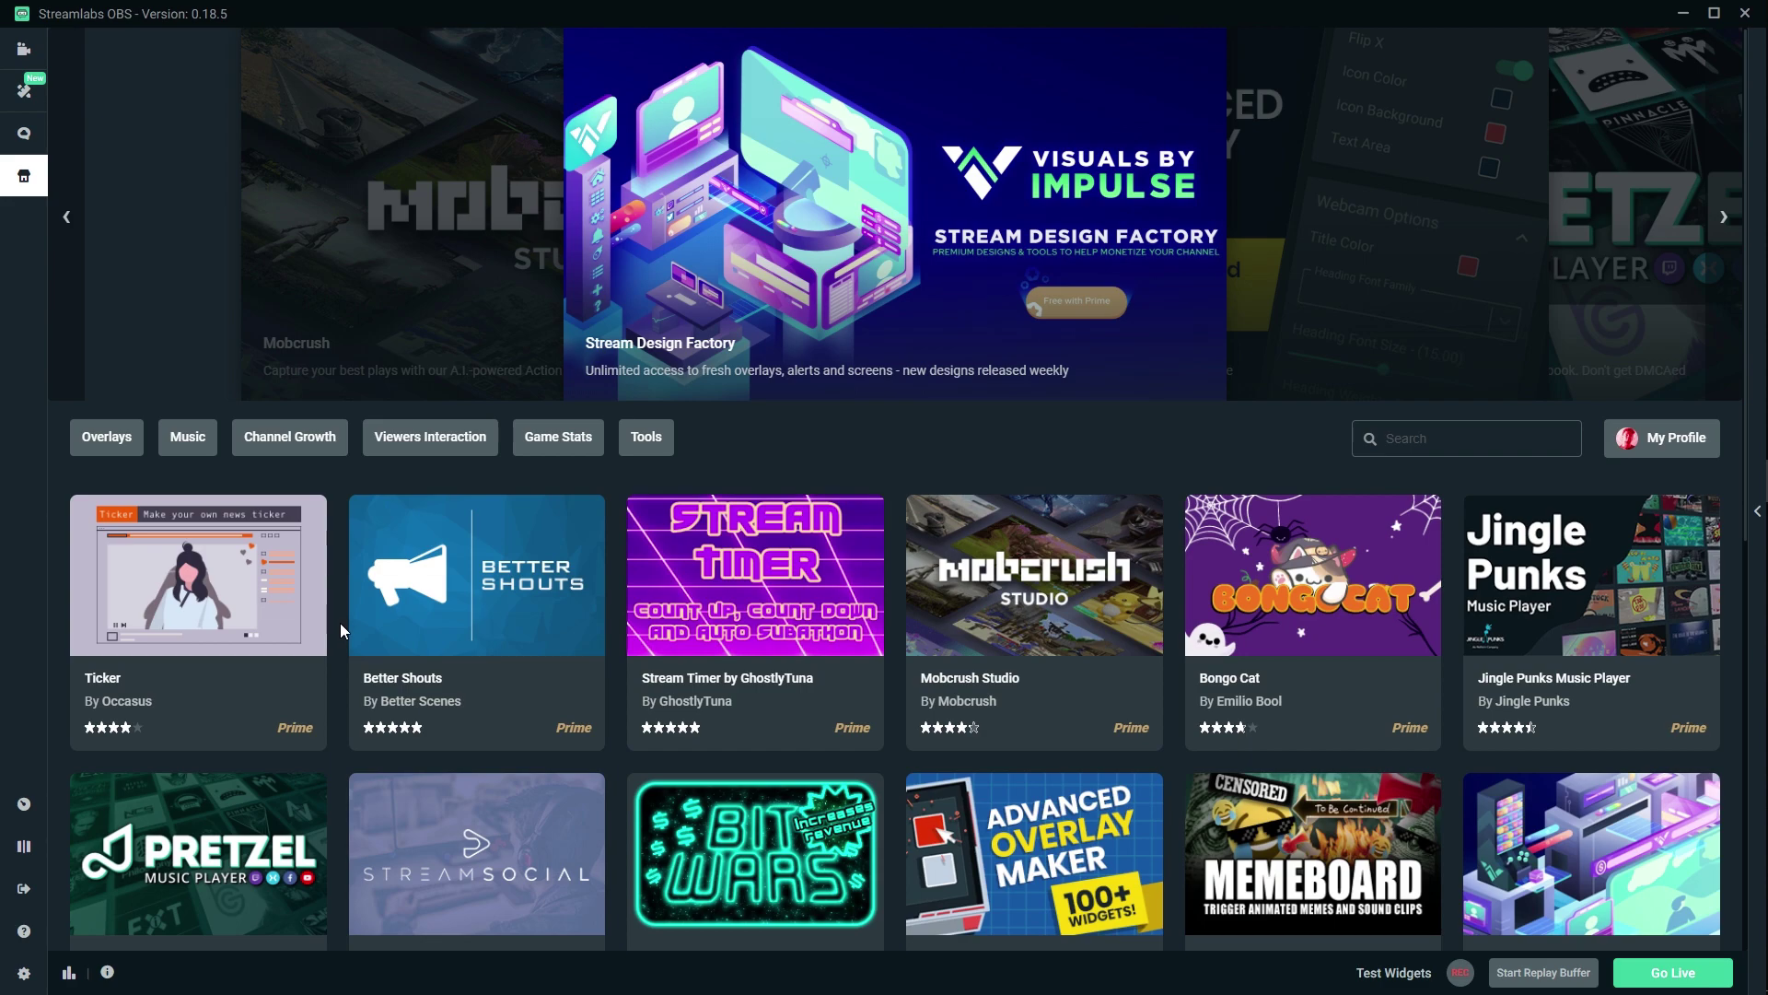
scroll(340, 622, "down", 5)
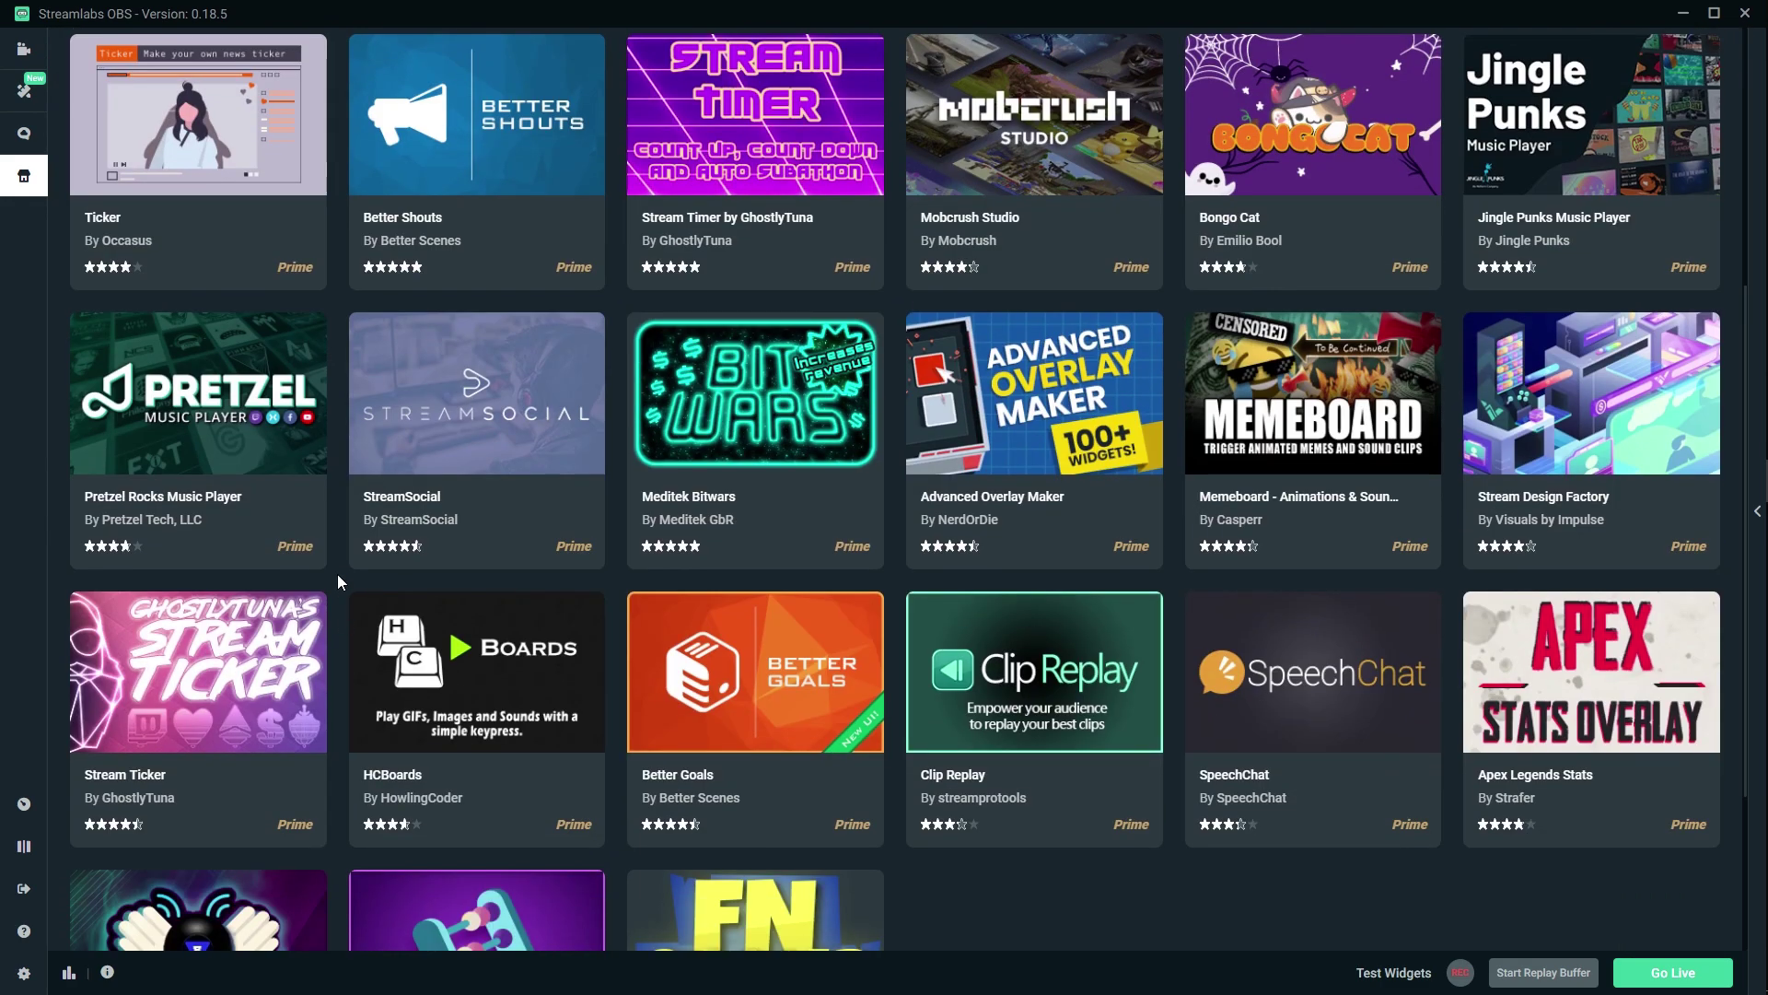
scroll(337, 590, "down", 3)
scroll(328, 623, "up", 8)
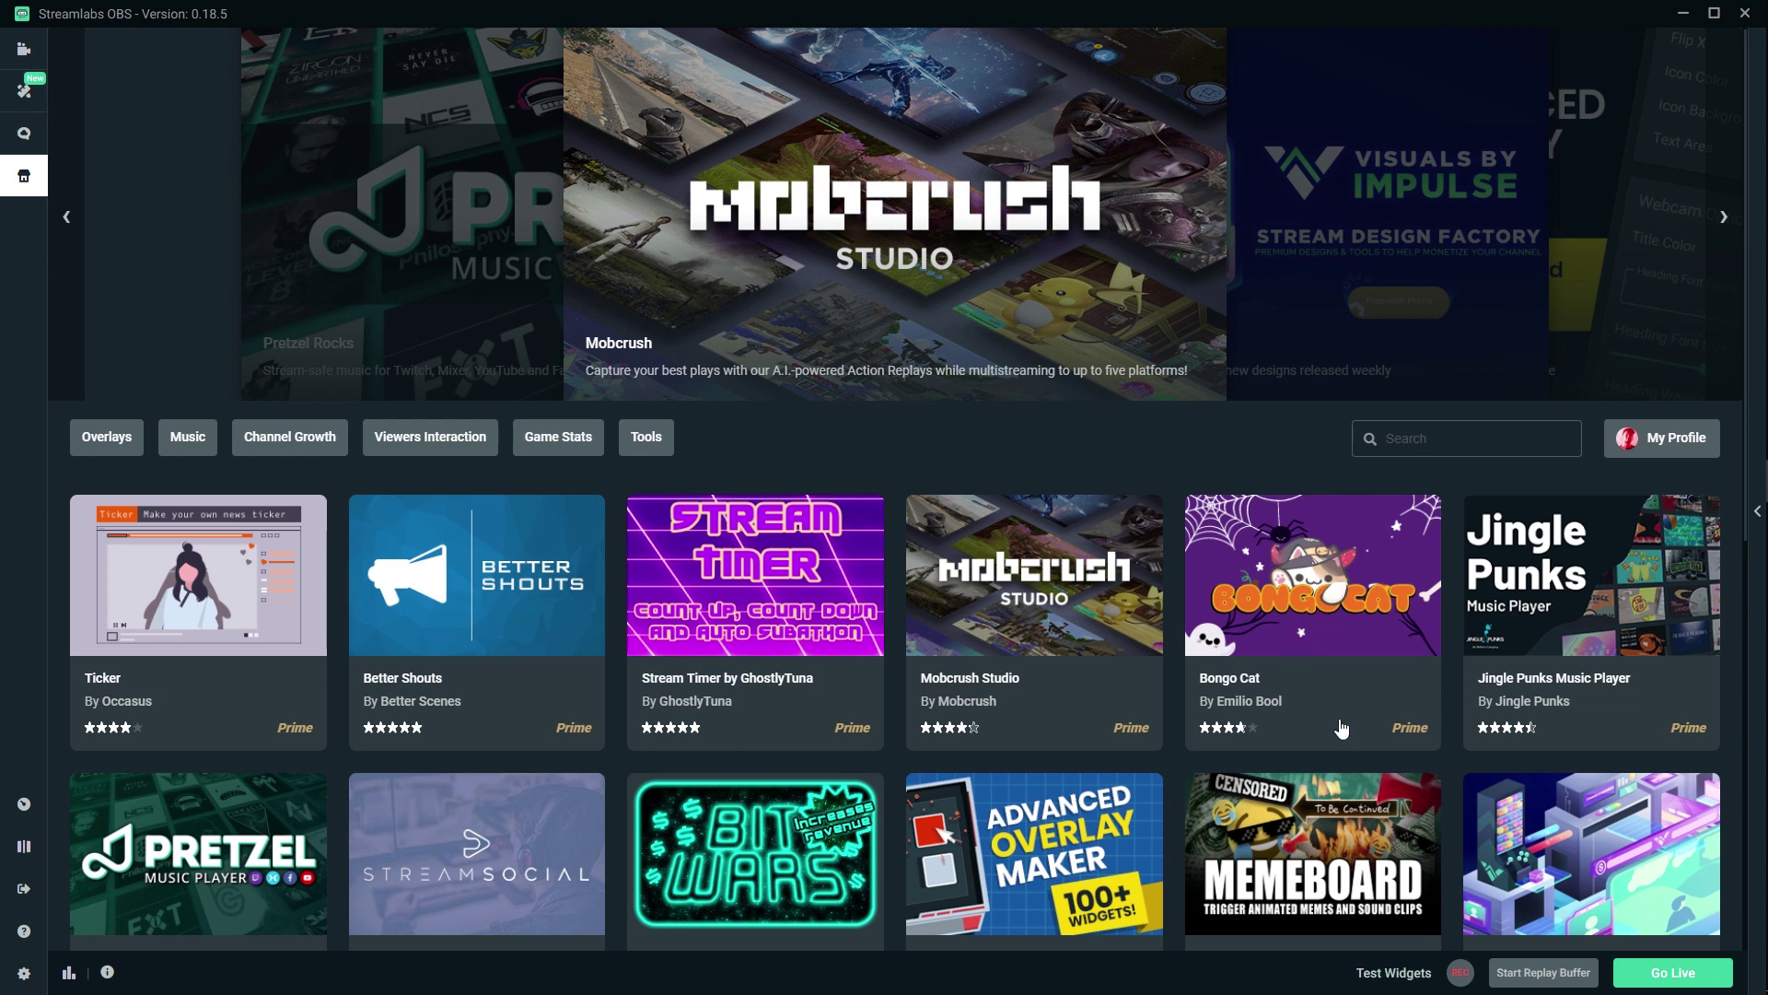
- Open the Bongo Cat app's store page and look it over
left_click(1333, 663)
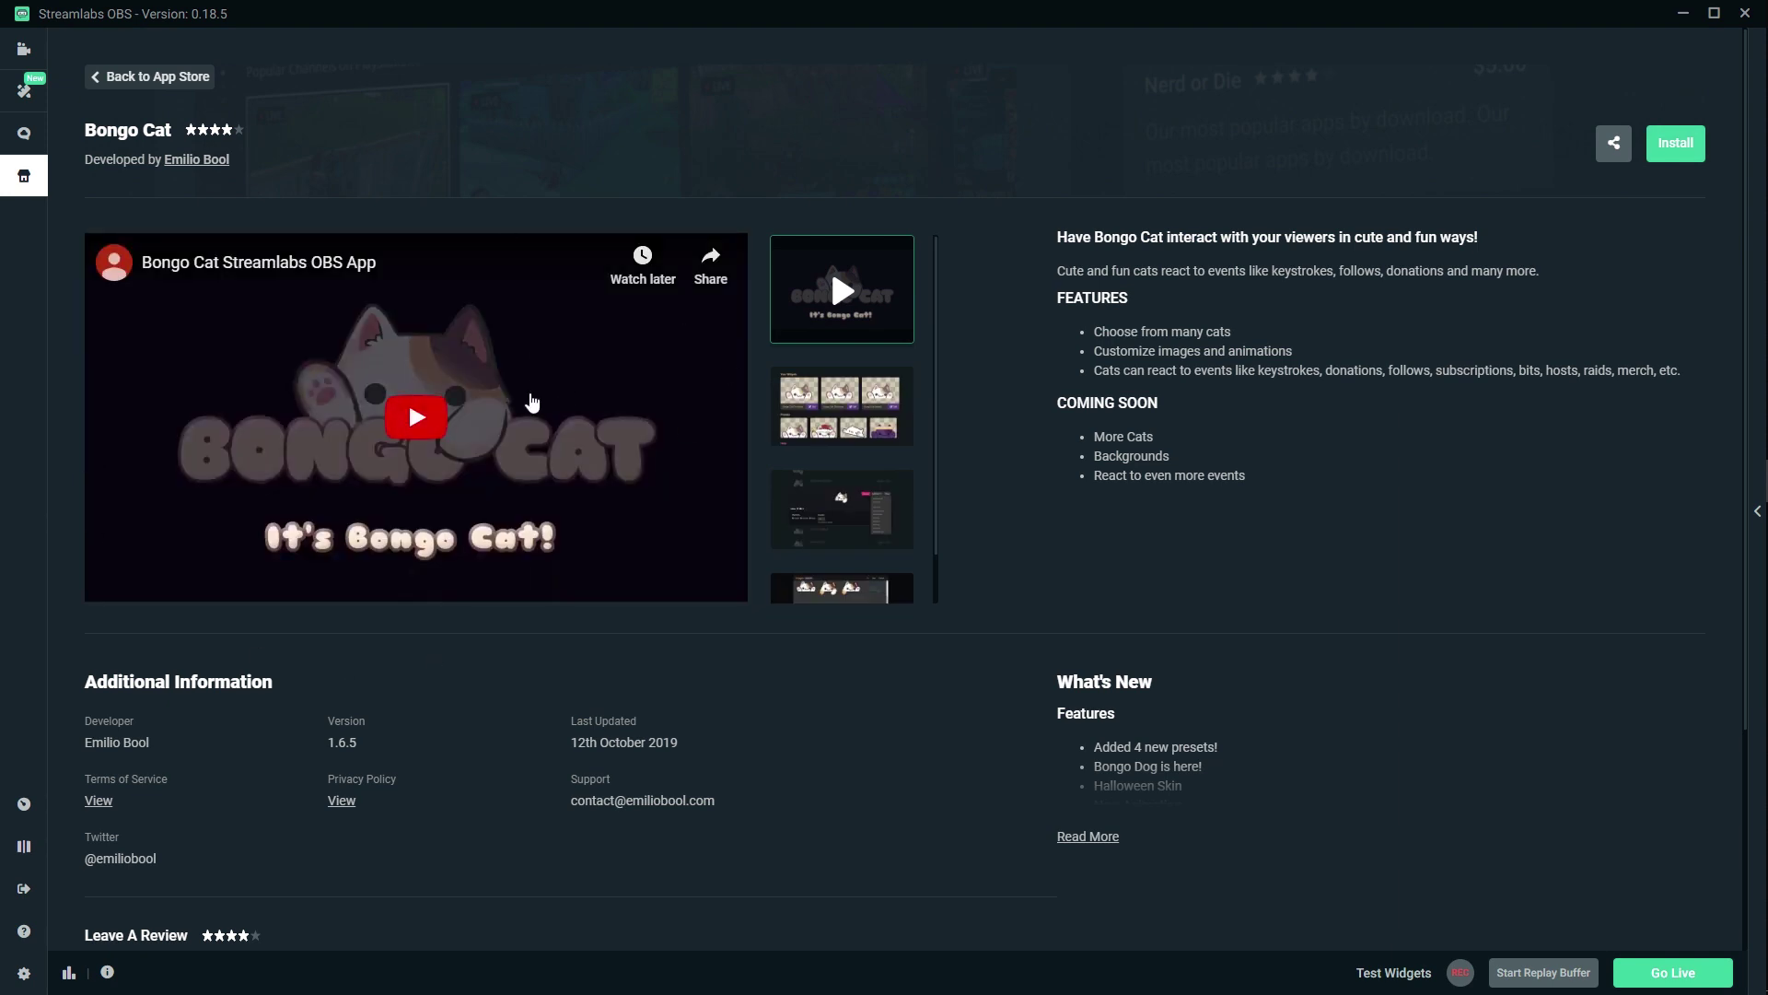
scroll(858, 376, "down", 1)
scroll(859, 375, "up", 1)
- Install Bongo Cat, confirming in the Try Bongo Cat dialog
scroll(1167, 530, "down", 3)
scroll(982, 464, "up", 3)
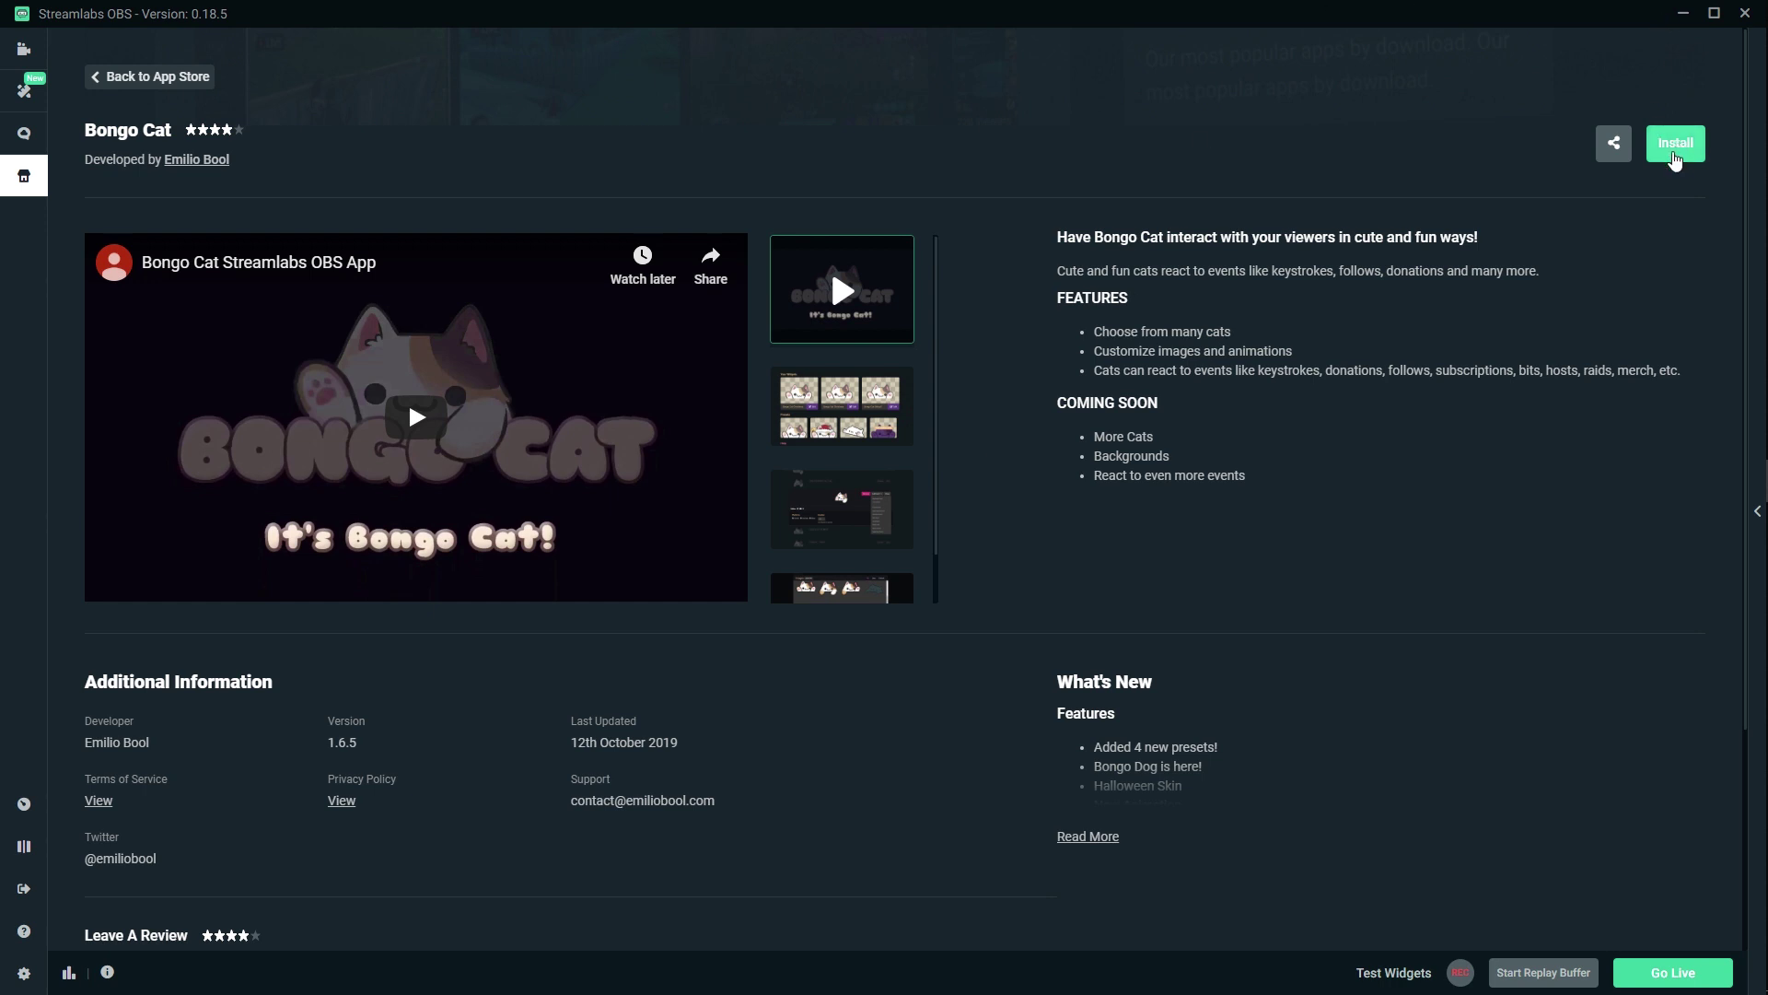
left_click(1675, 159)
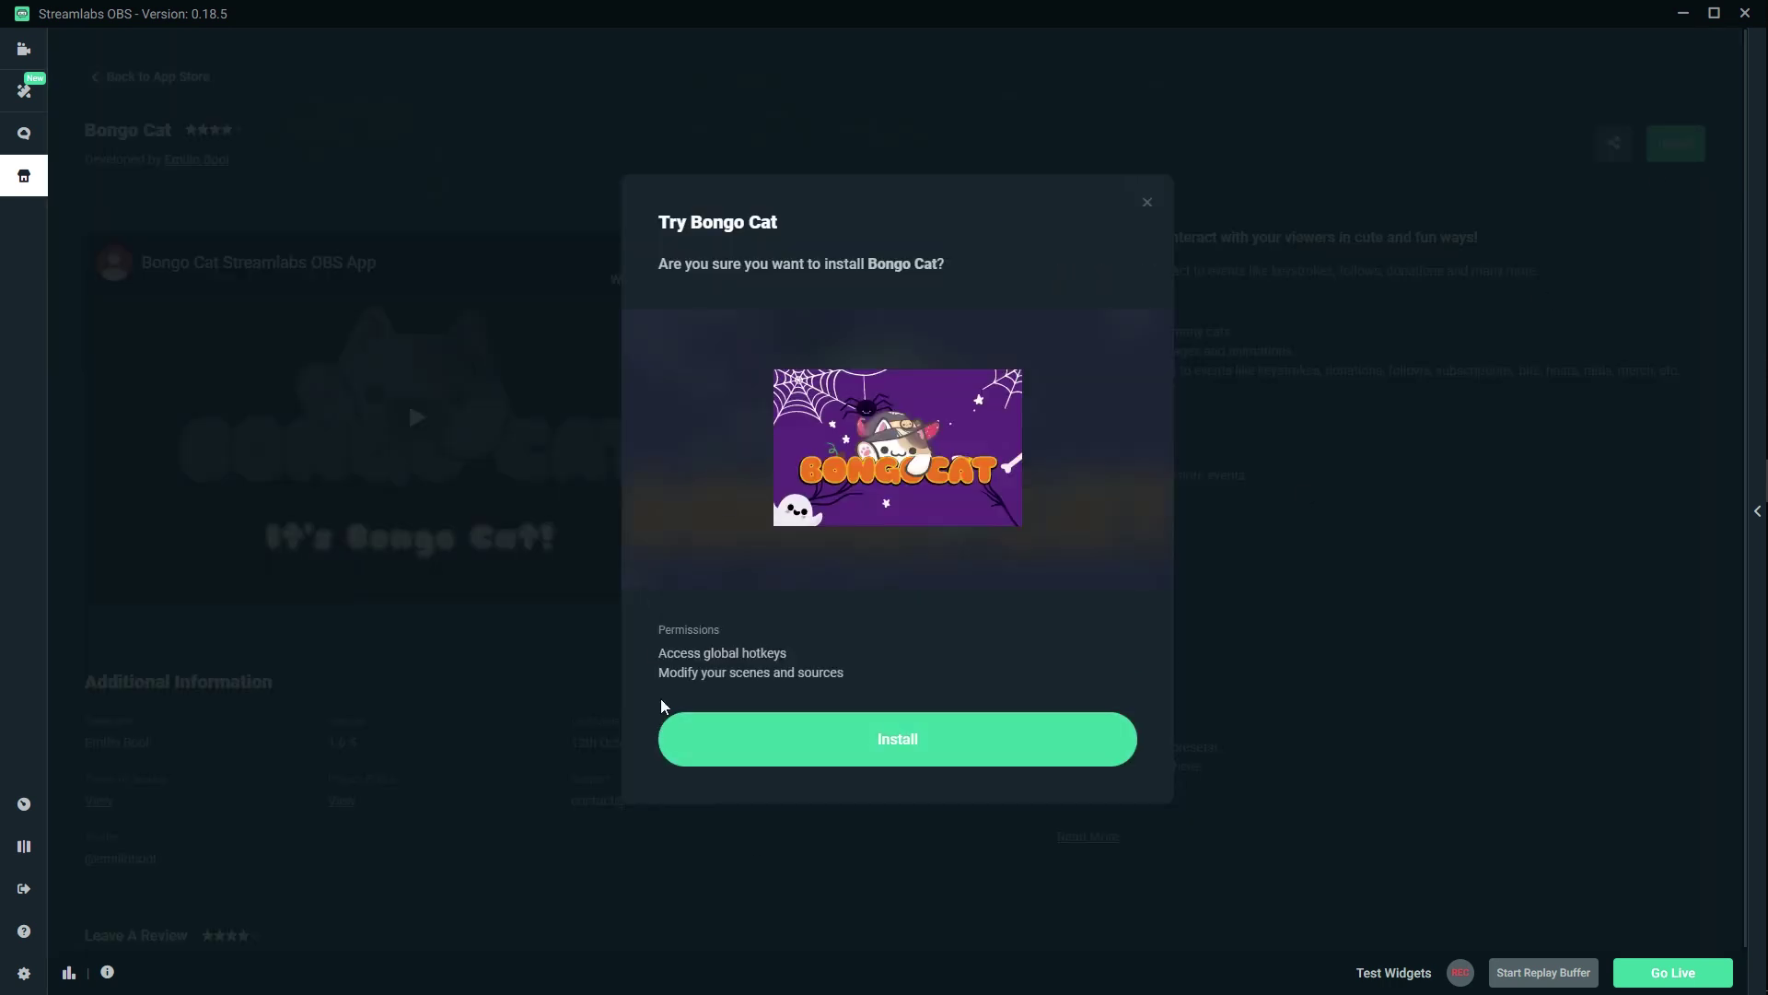
left_click(847, 745)
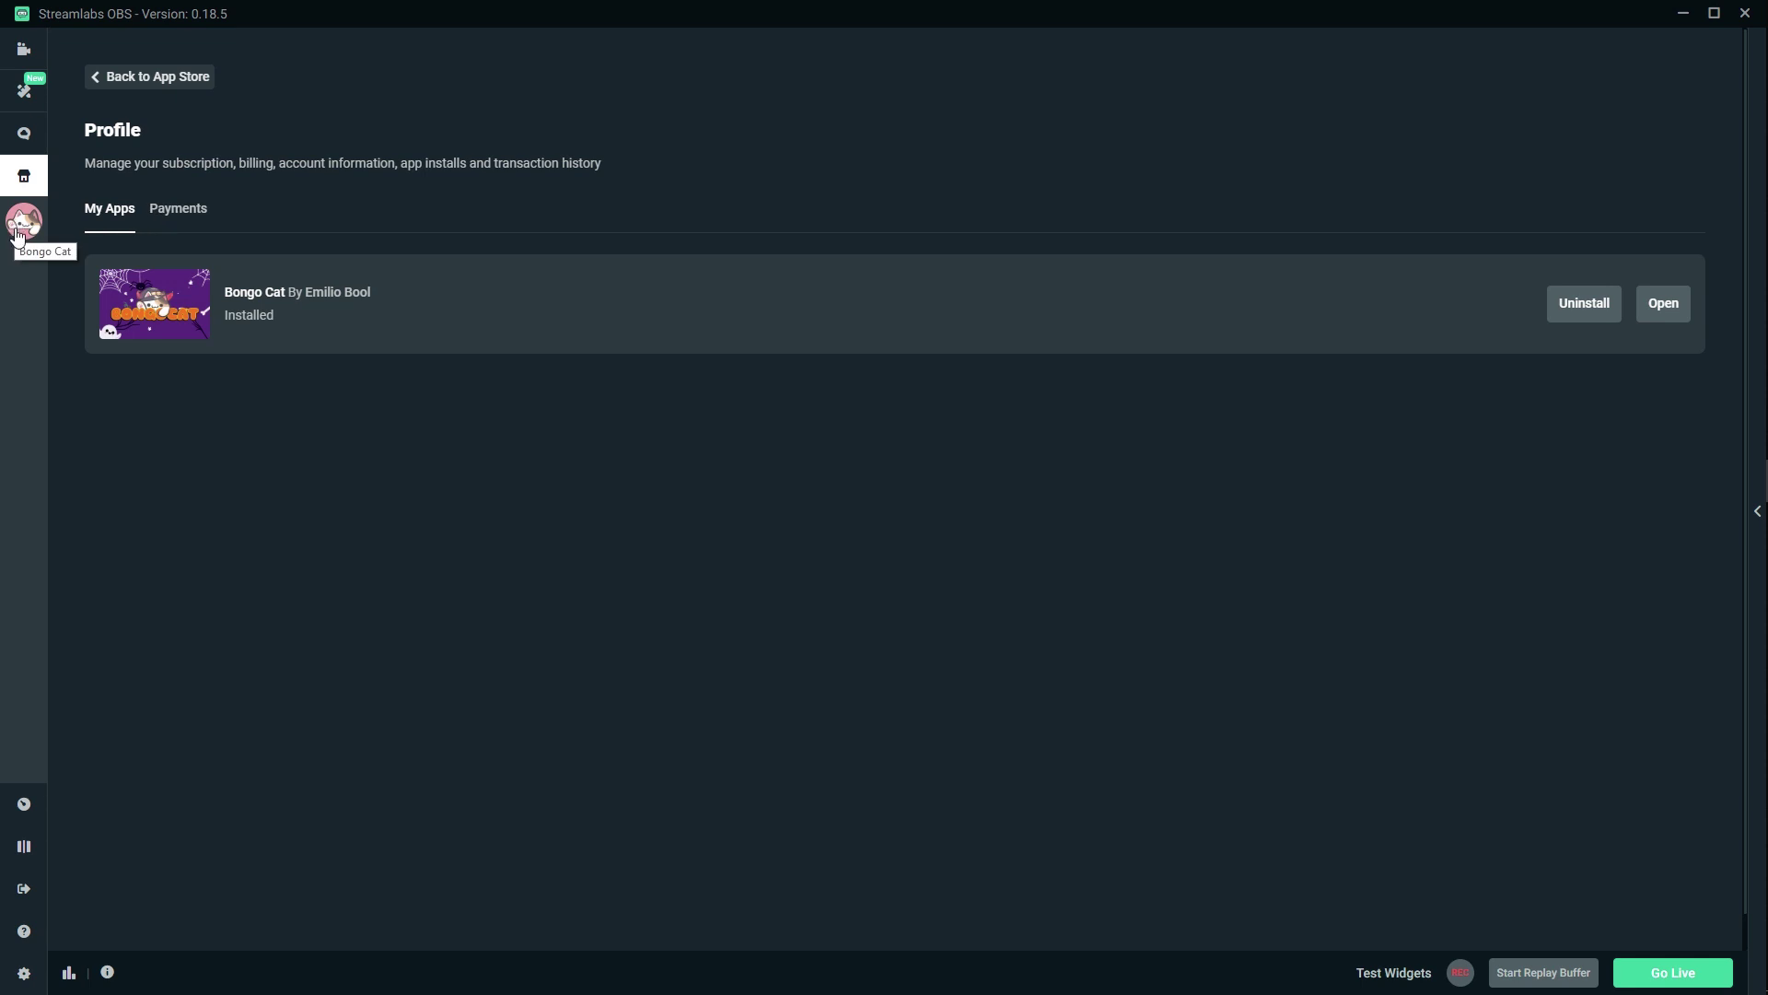
- Open the installed Bongo Cat app and create a widget from the first cat preset
left_click(19, 236)
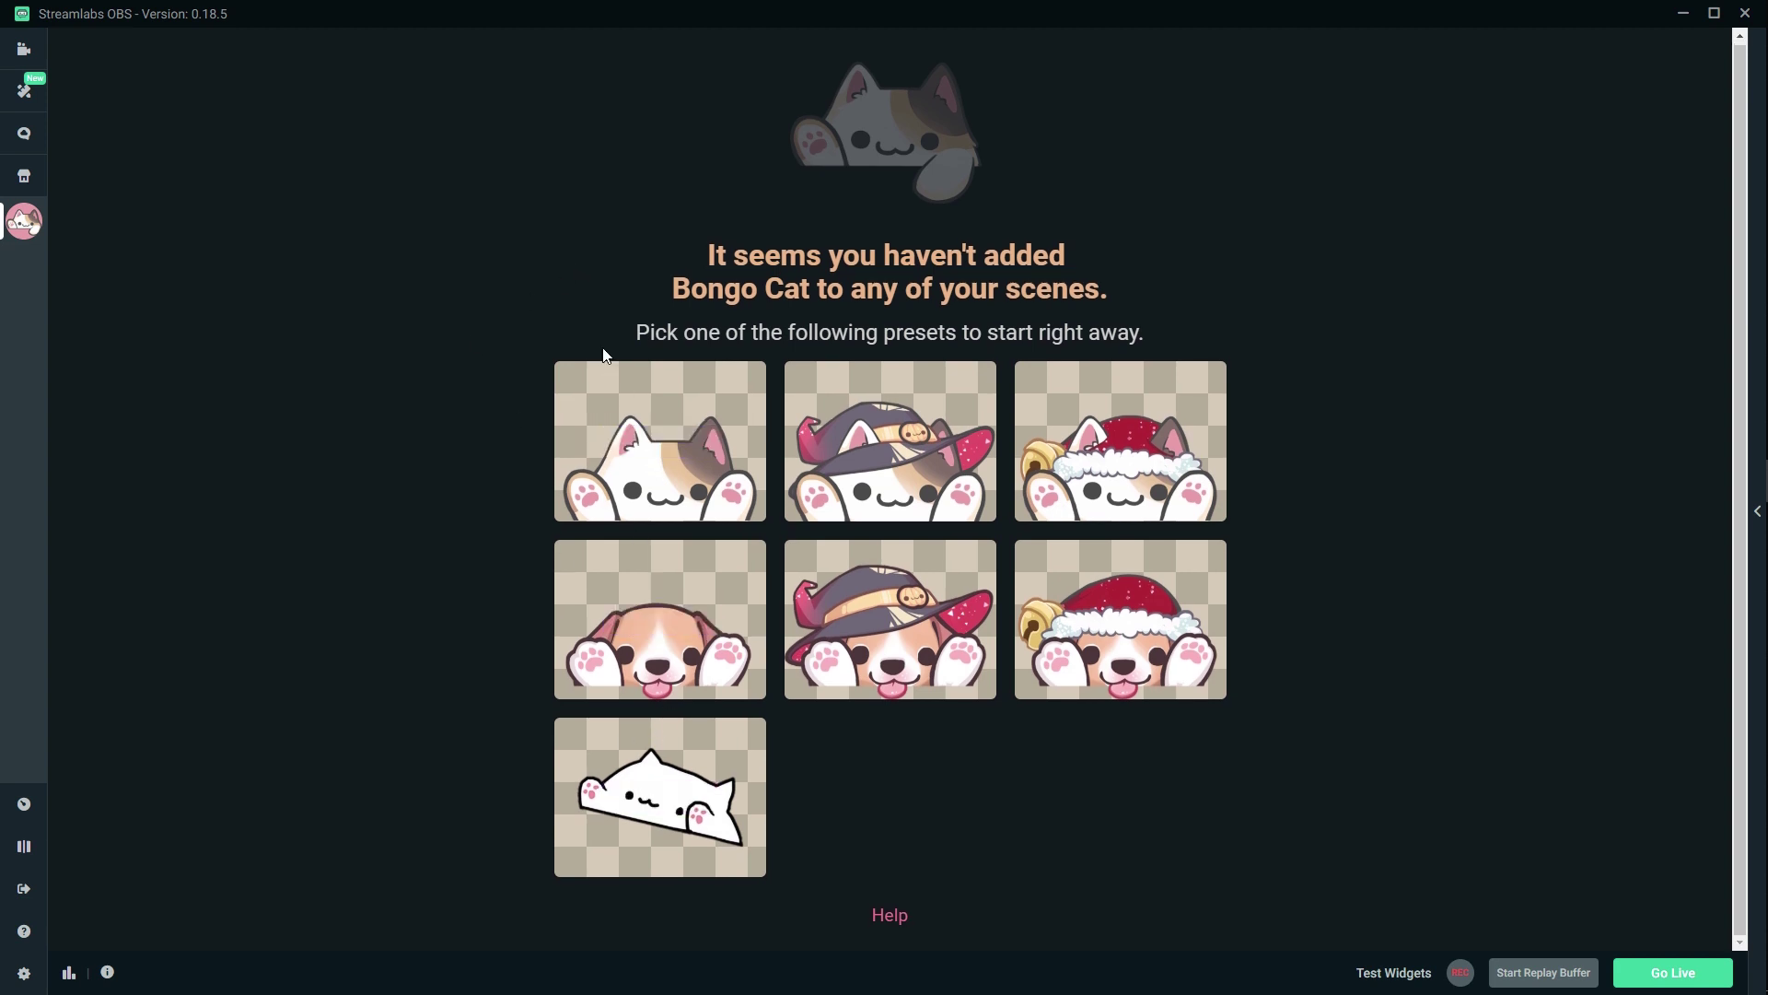
mouse_move(629, 509)
left_click(643, 443)
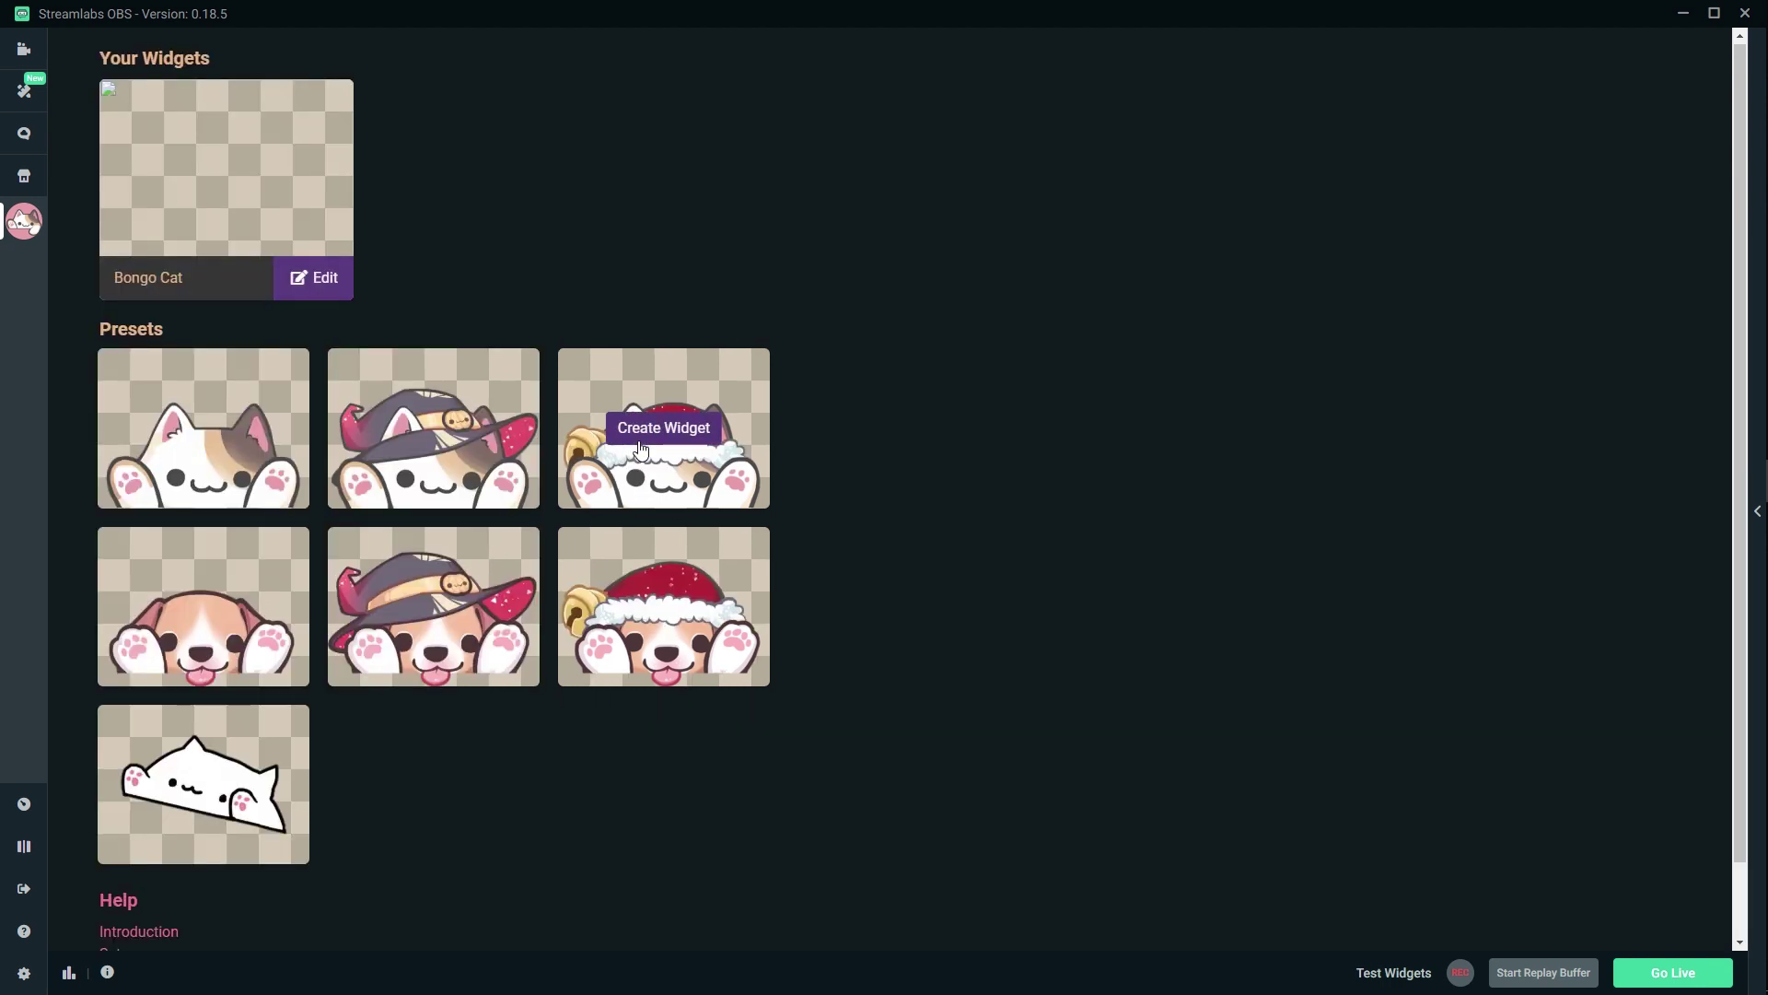
- Open the widget's states and review Always, Keyboard, Follow, Subscription and Donation entries
left_click(313, 279)
scroll(465, 267, "down", 3)
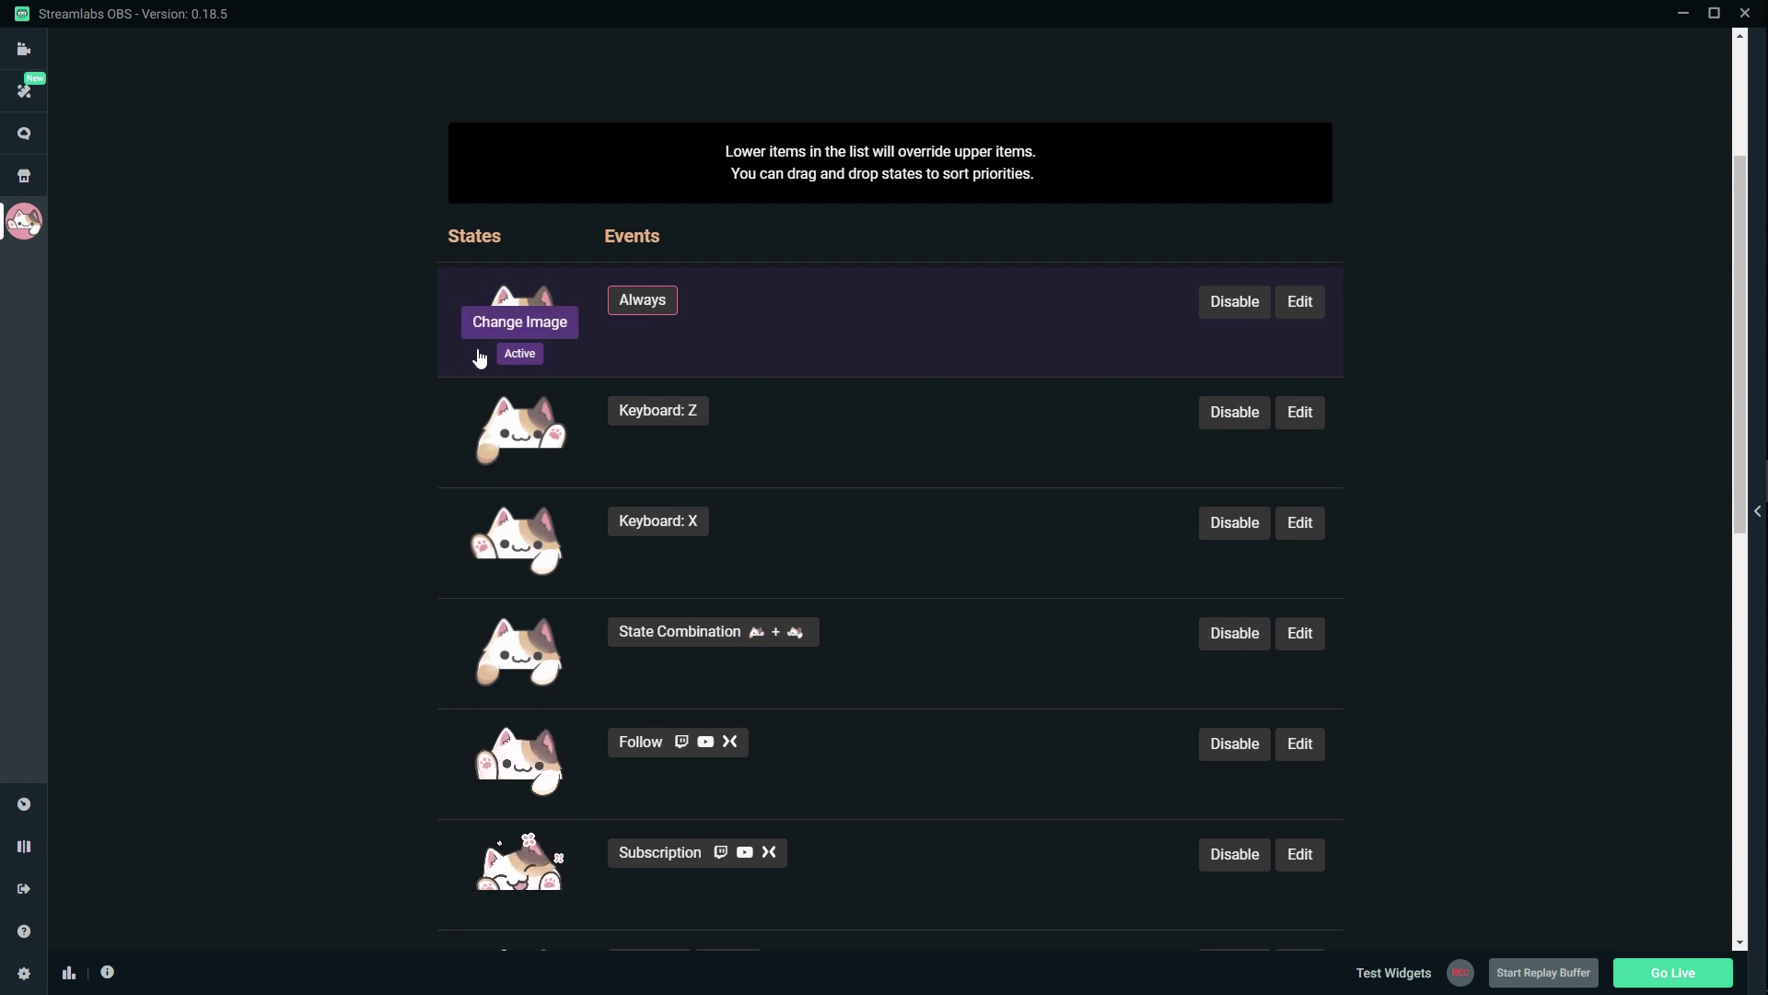
scroll(466, 420, "down", 2)
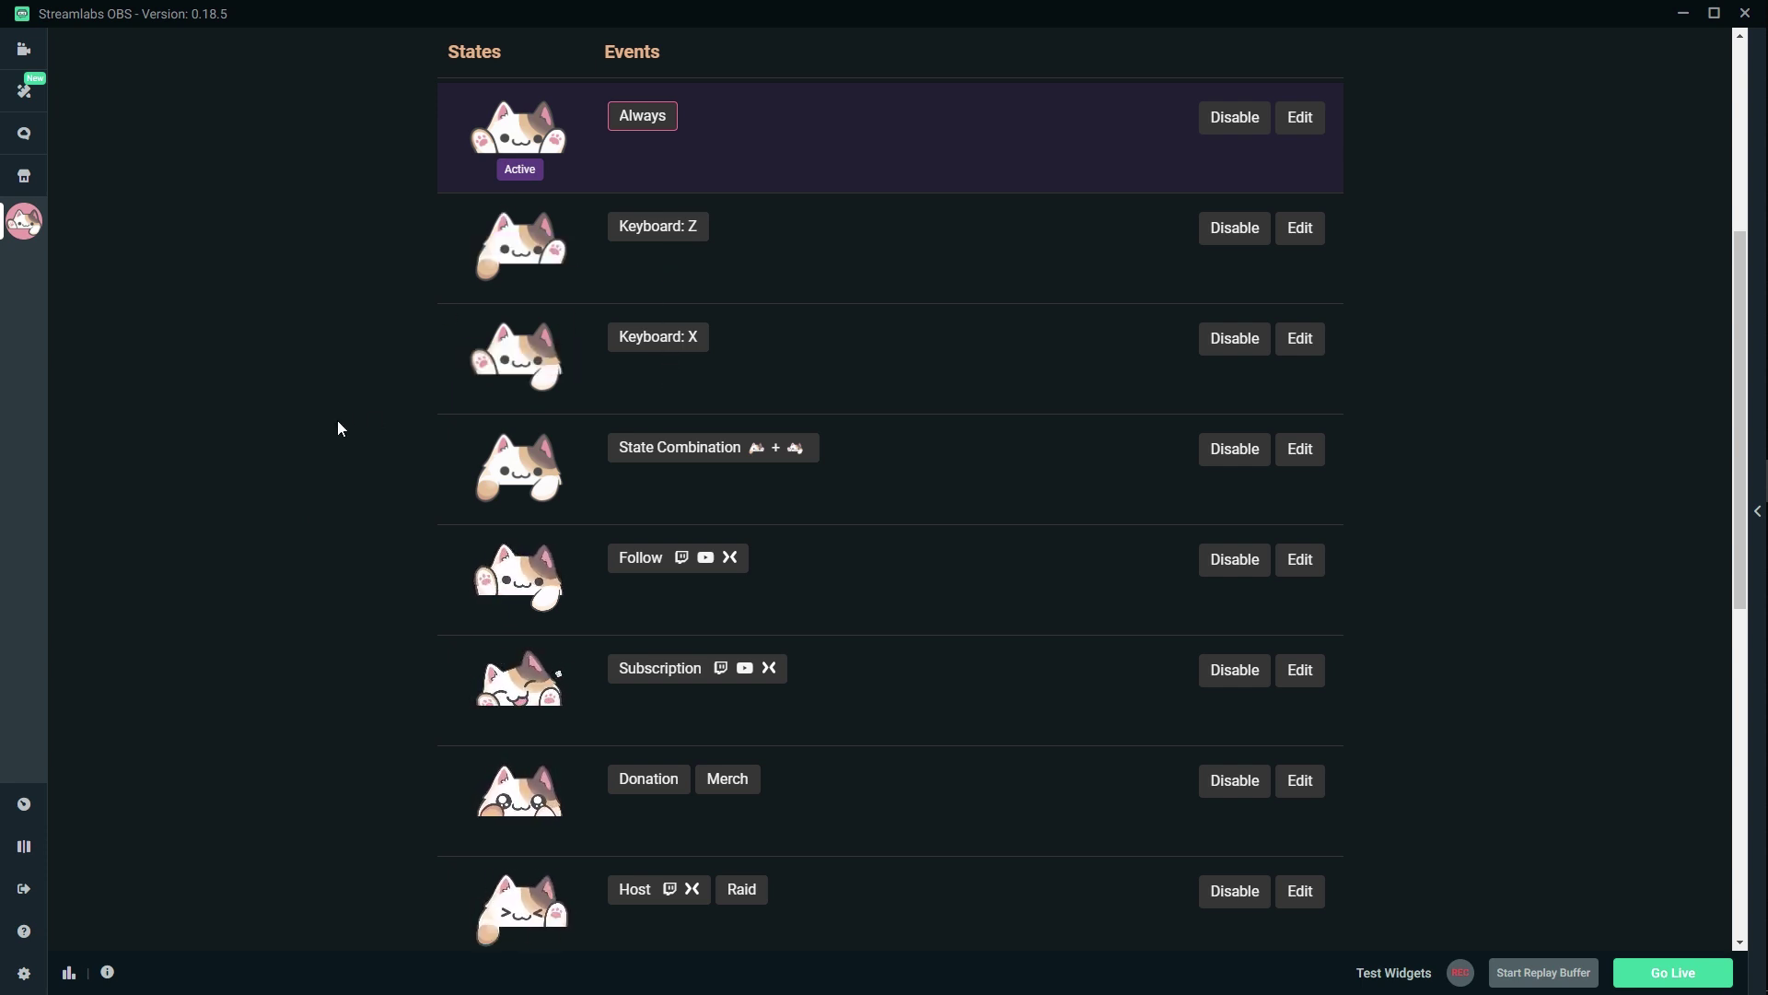
scroll(722, 280, "down", 2)
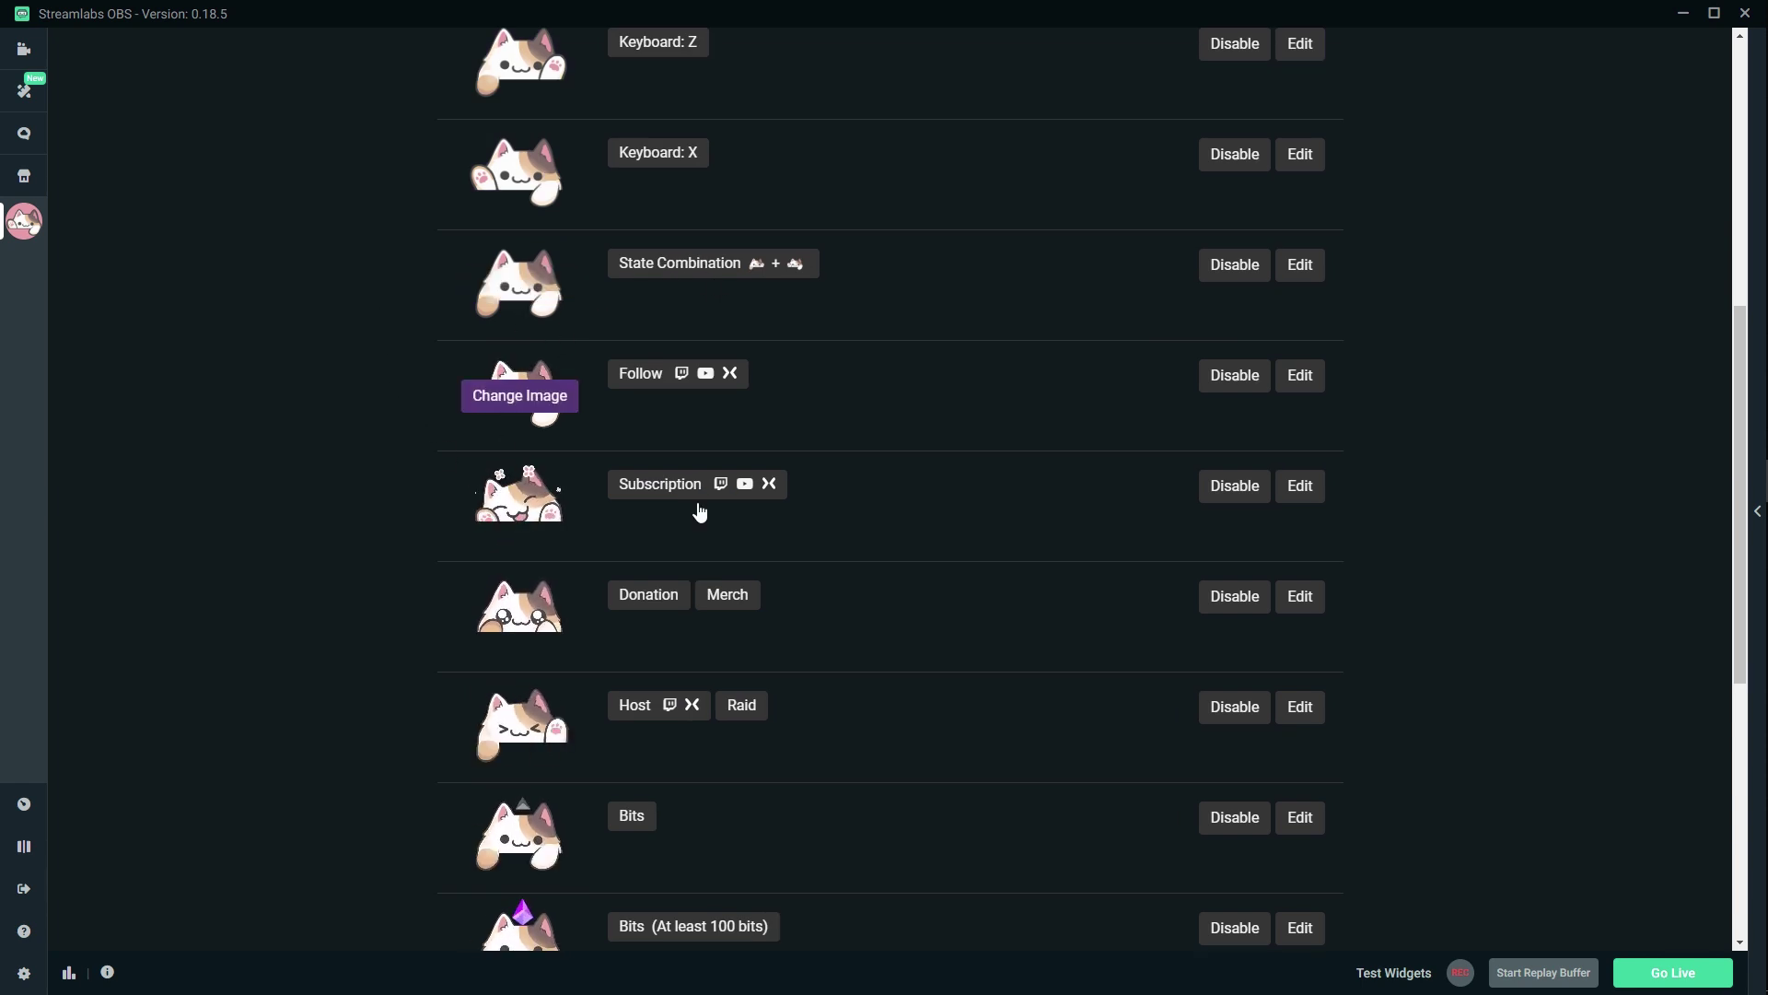
scroll(732, 788, "down", 7)
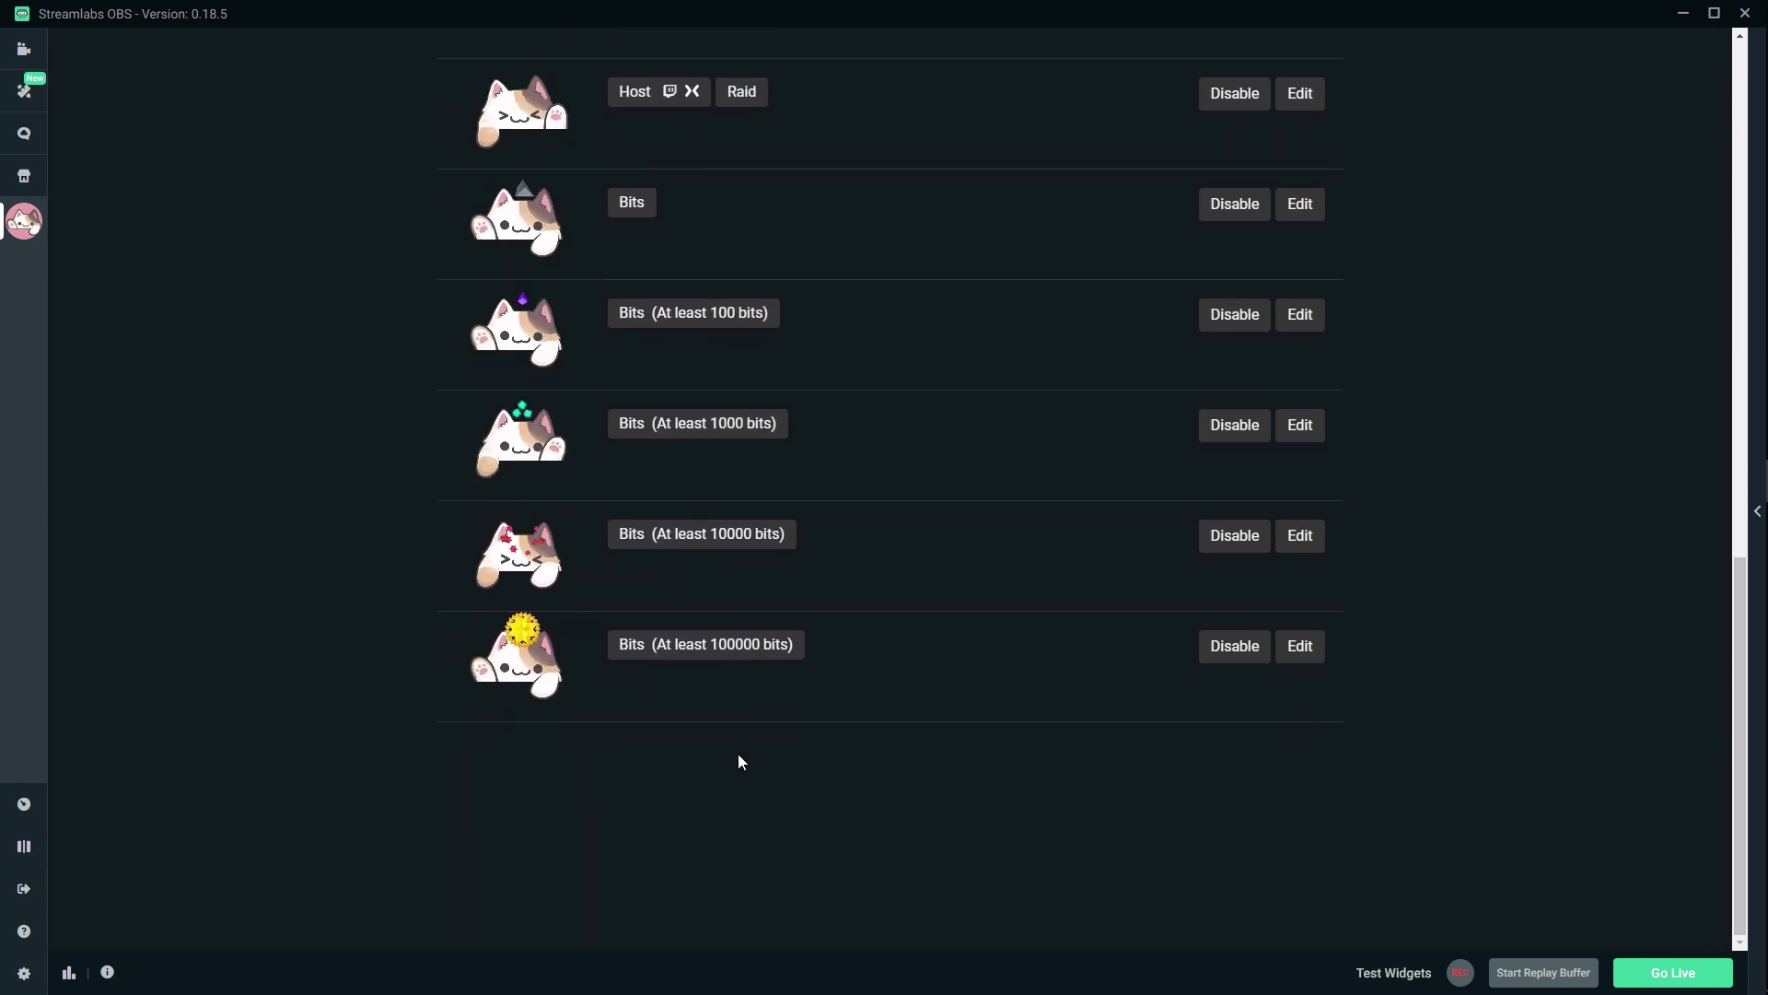
scroll(742, 714, "up", 9)
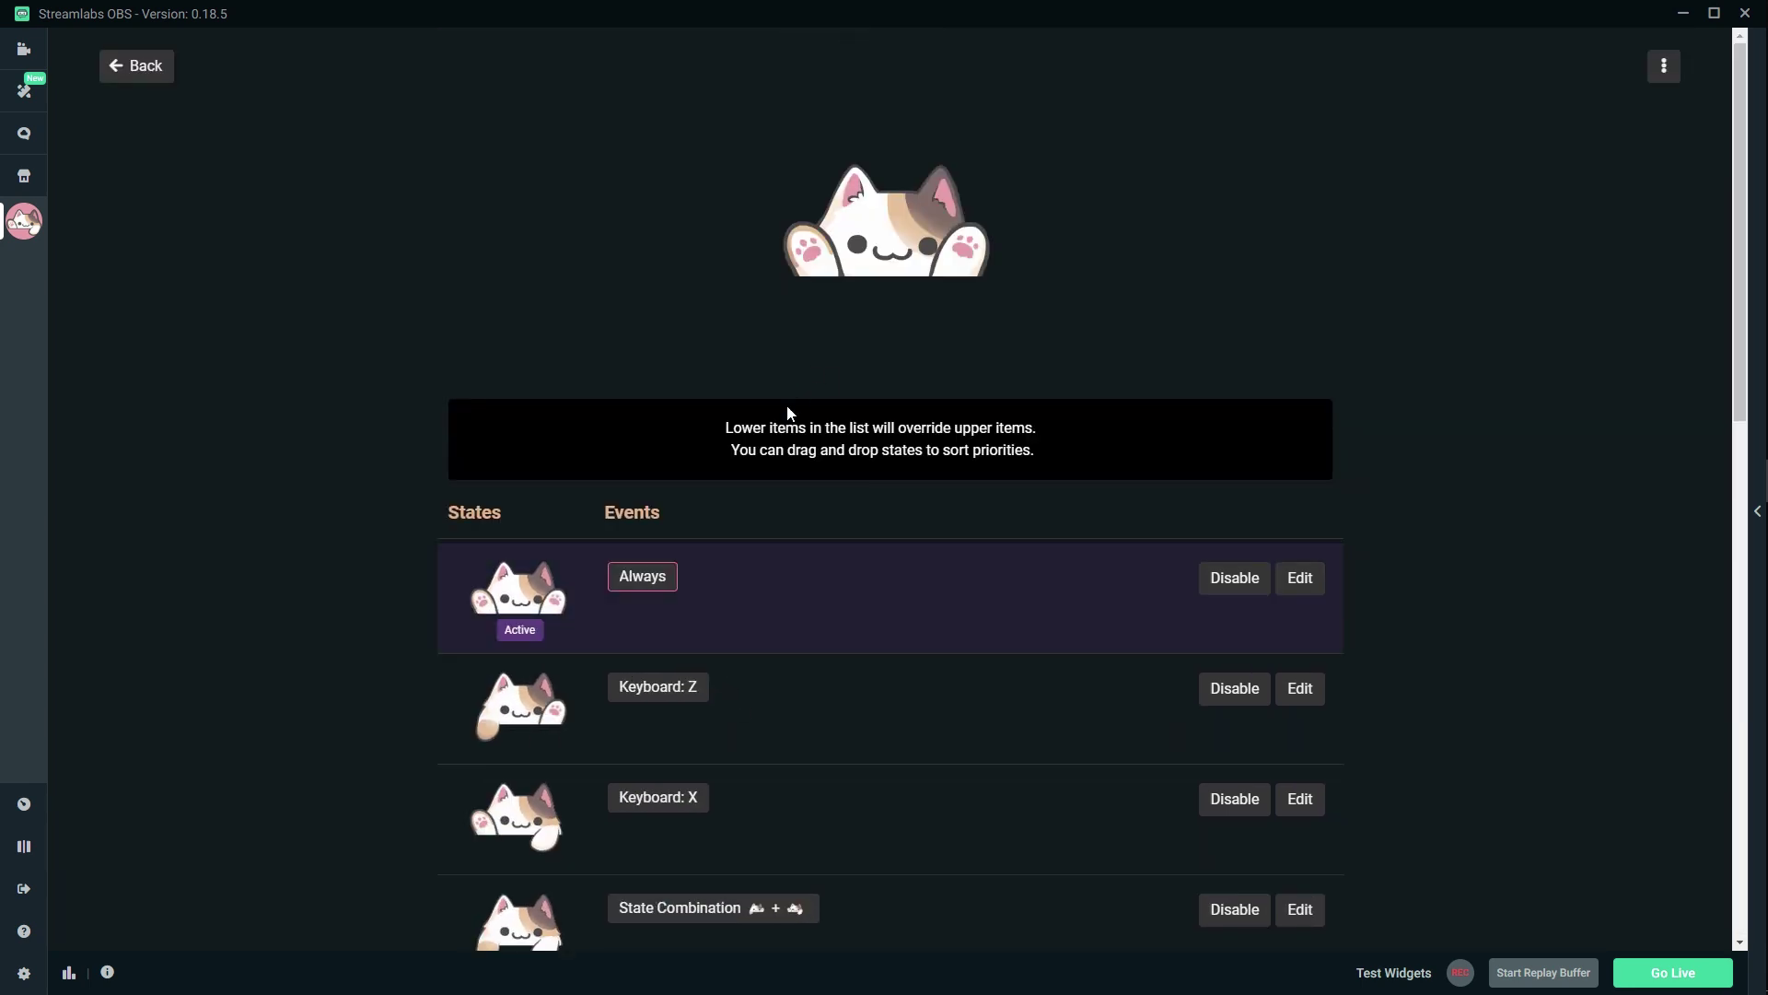
scroll(783, 613, "down", 3)
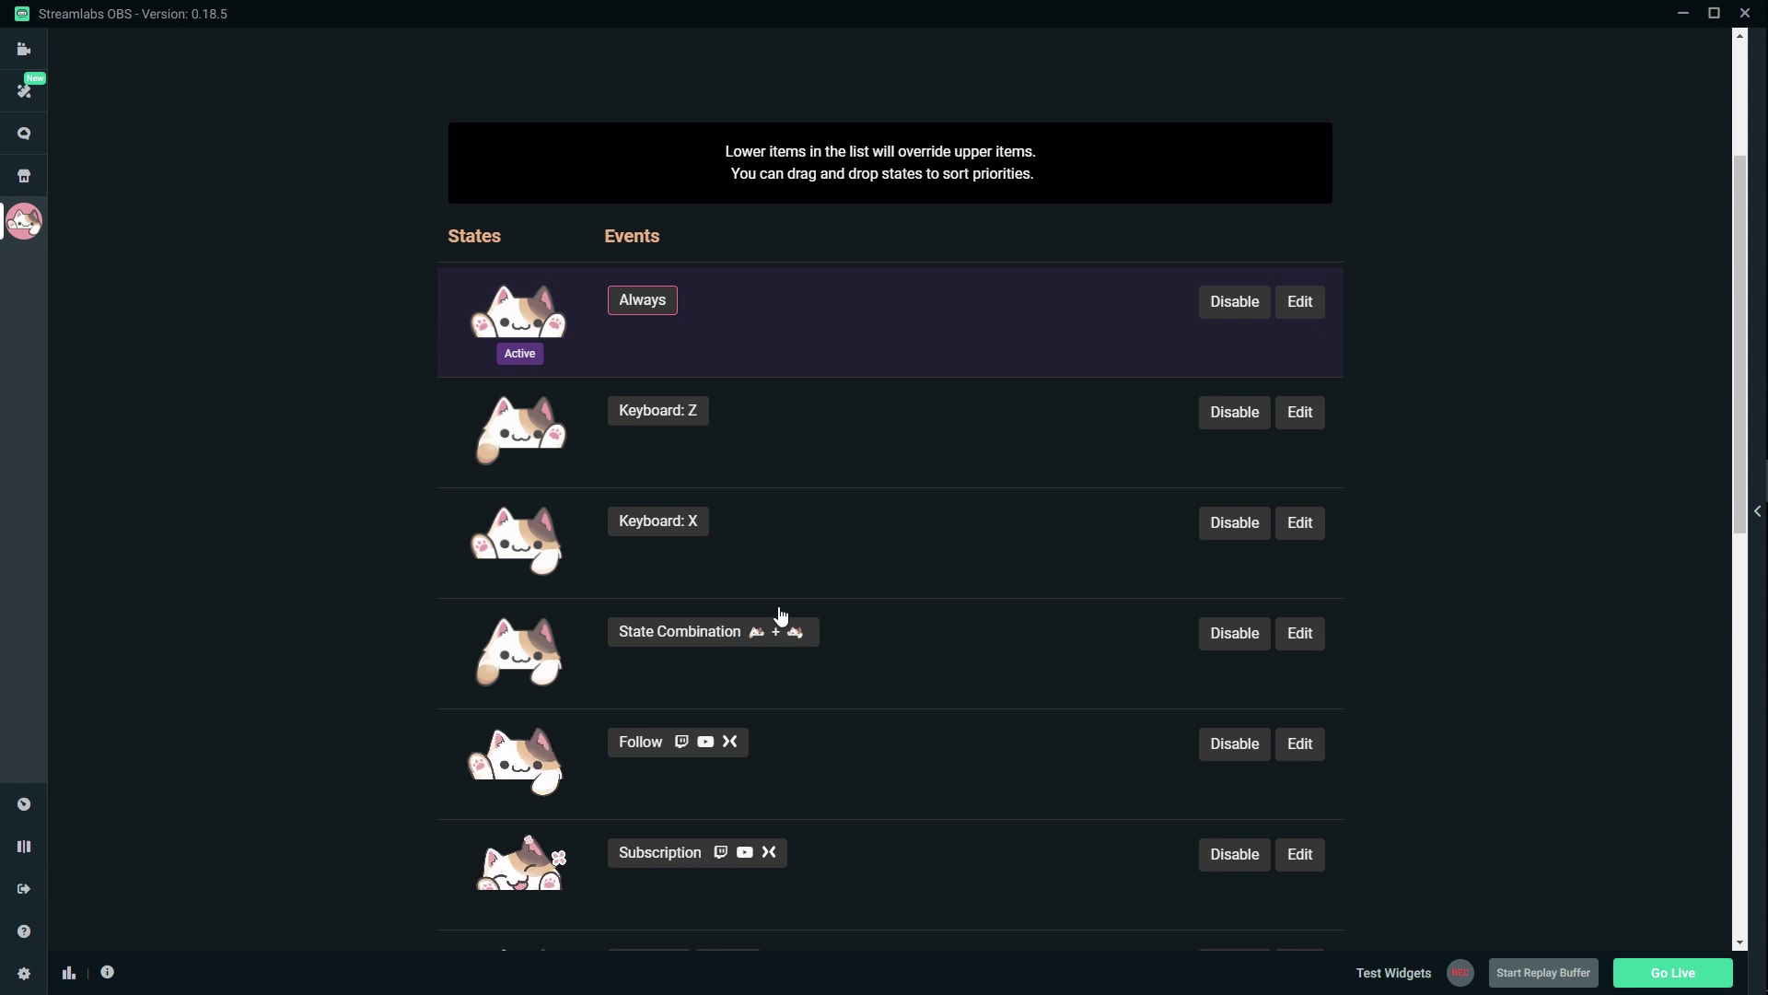
scroll(782, 614, "down", 1)
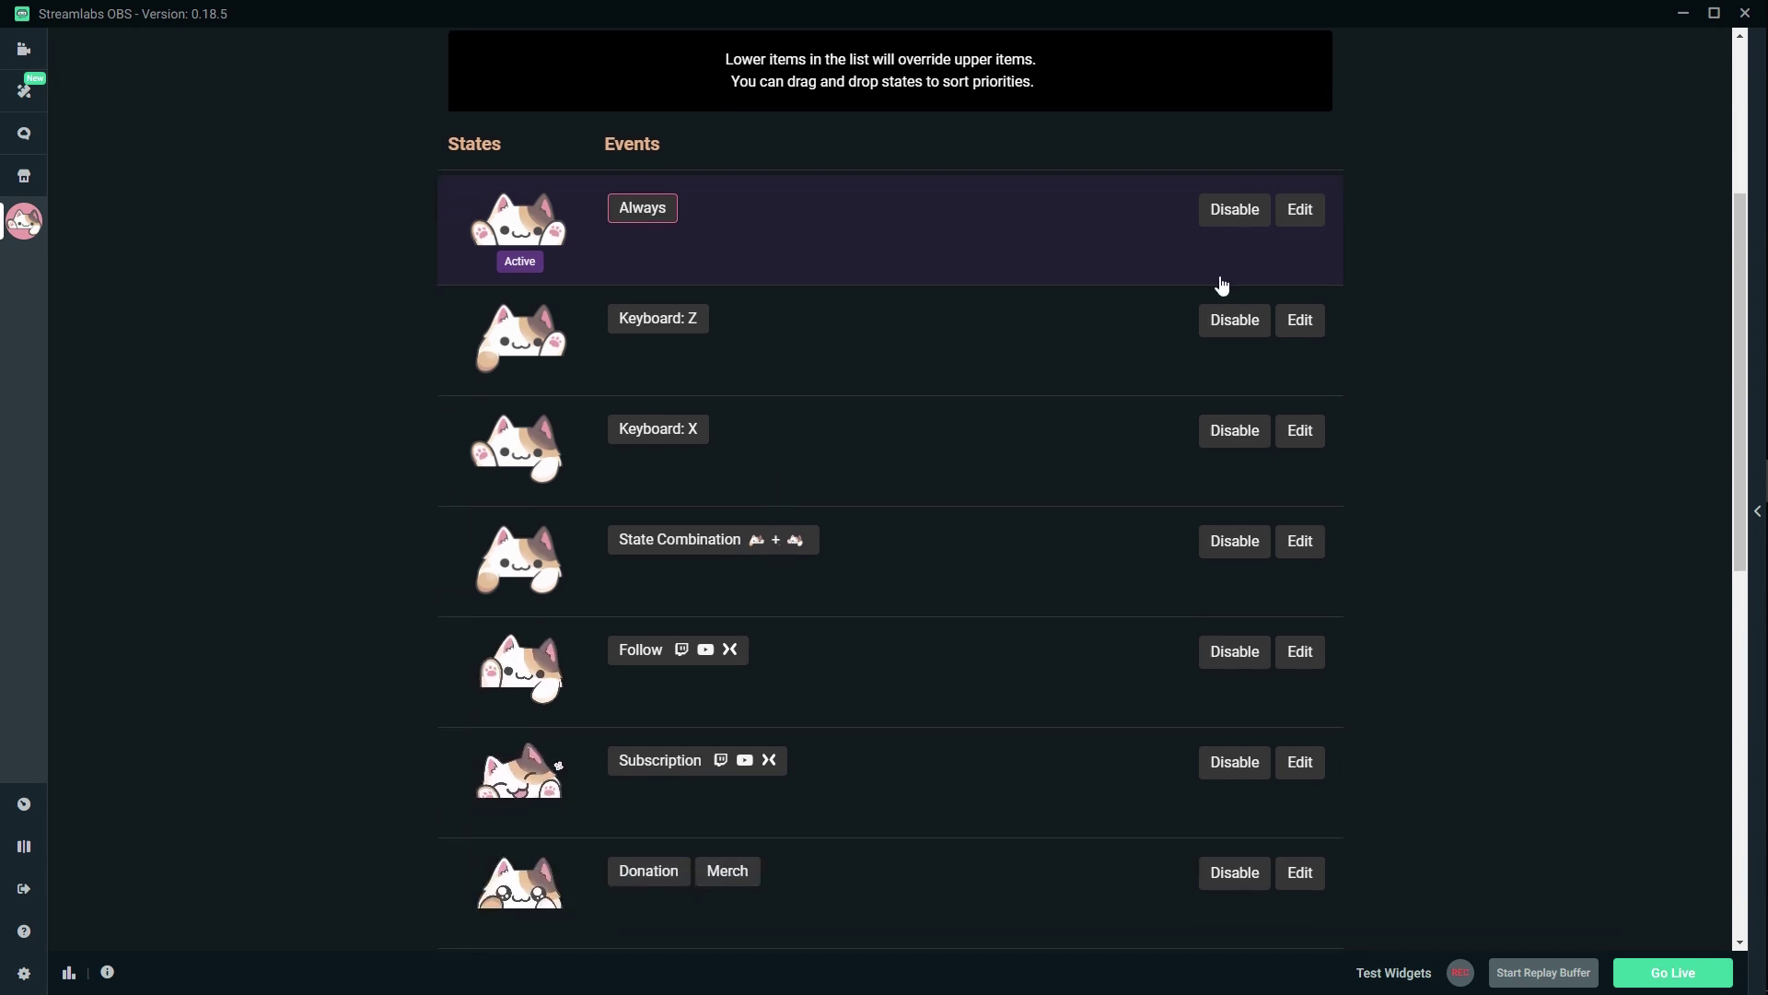
- Open the Always state's editor and its Change Image library
left_click(1297, 214)
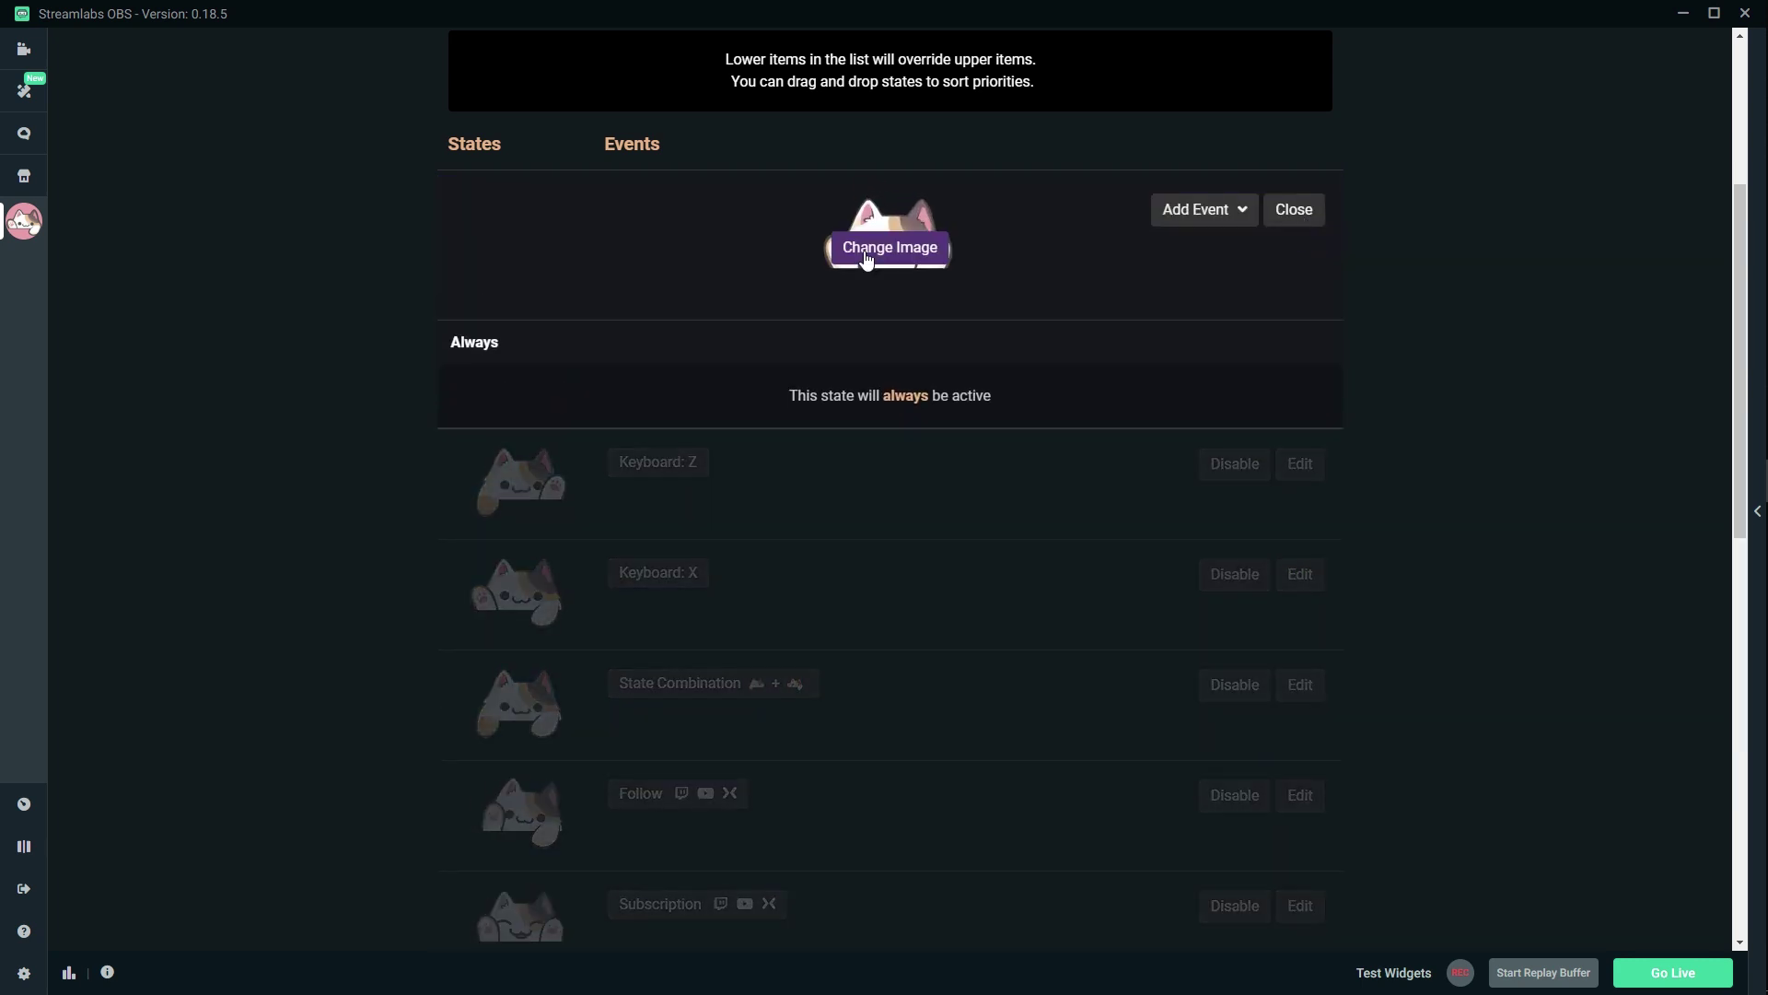
left_click(866, 254)
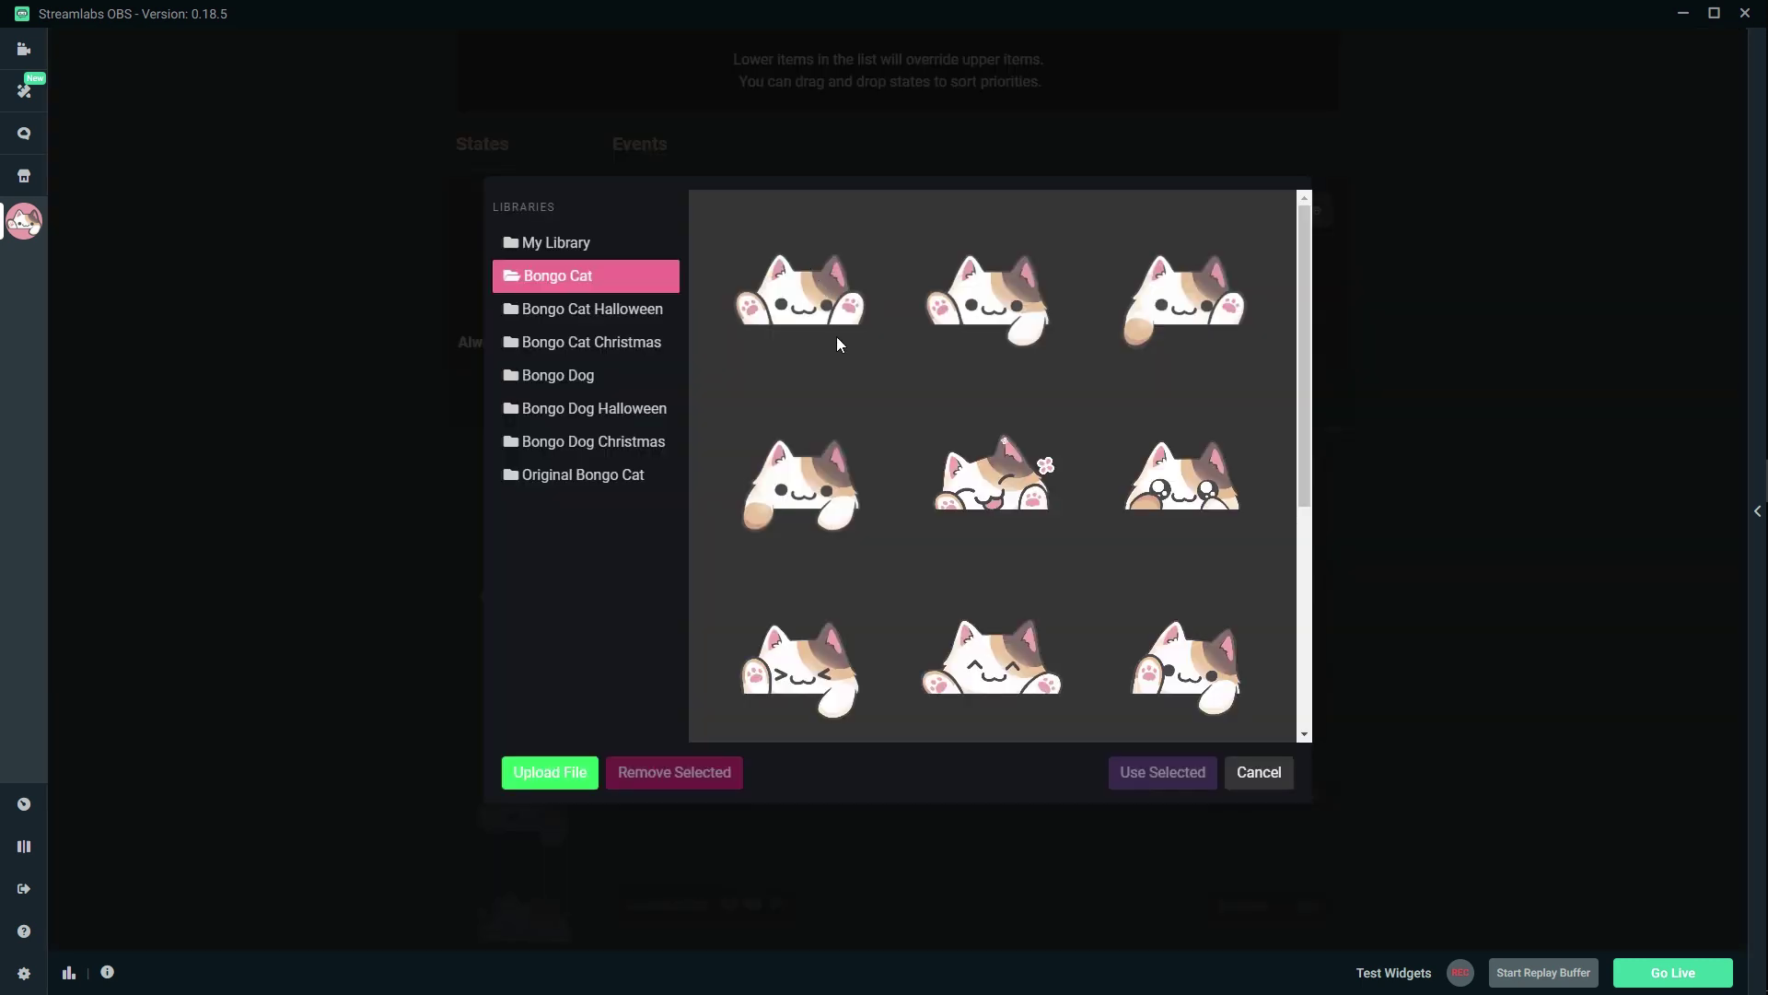
scroll(837, 350, "down", 4)
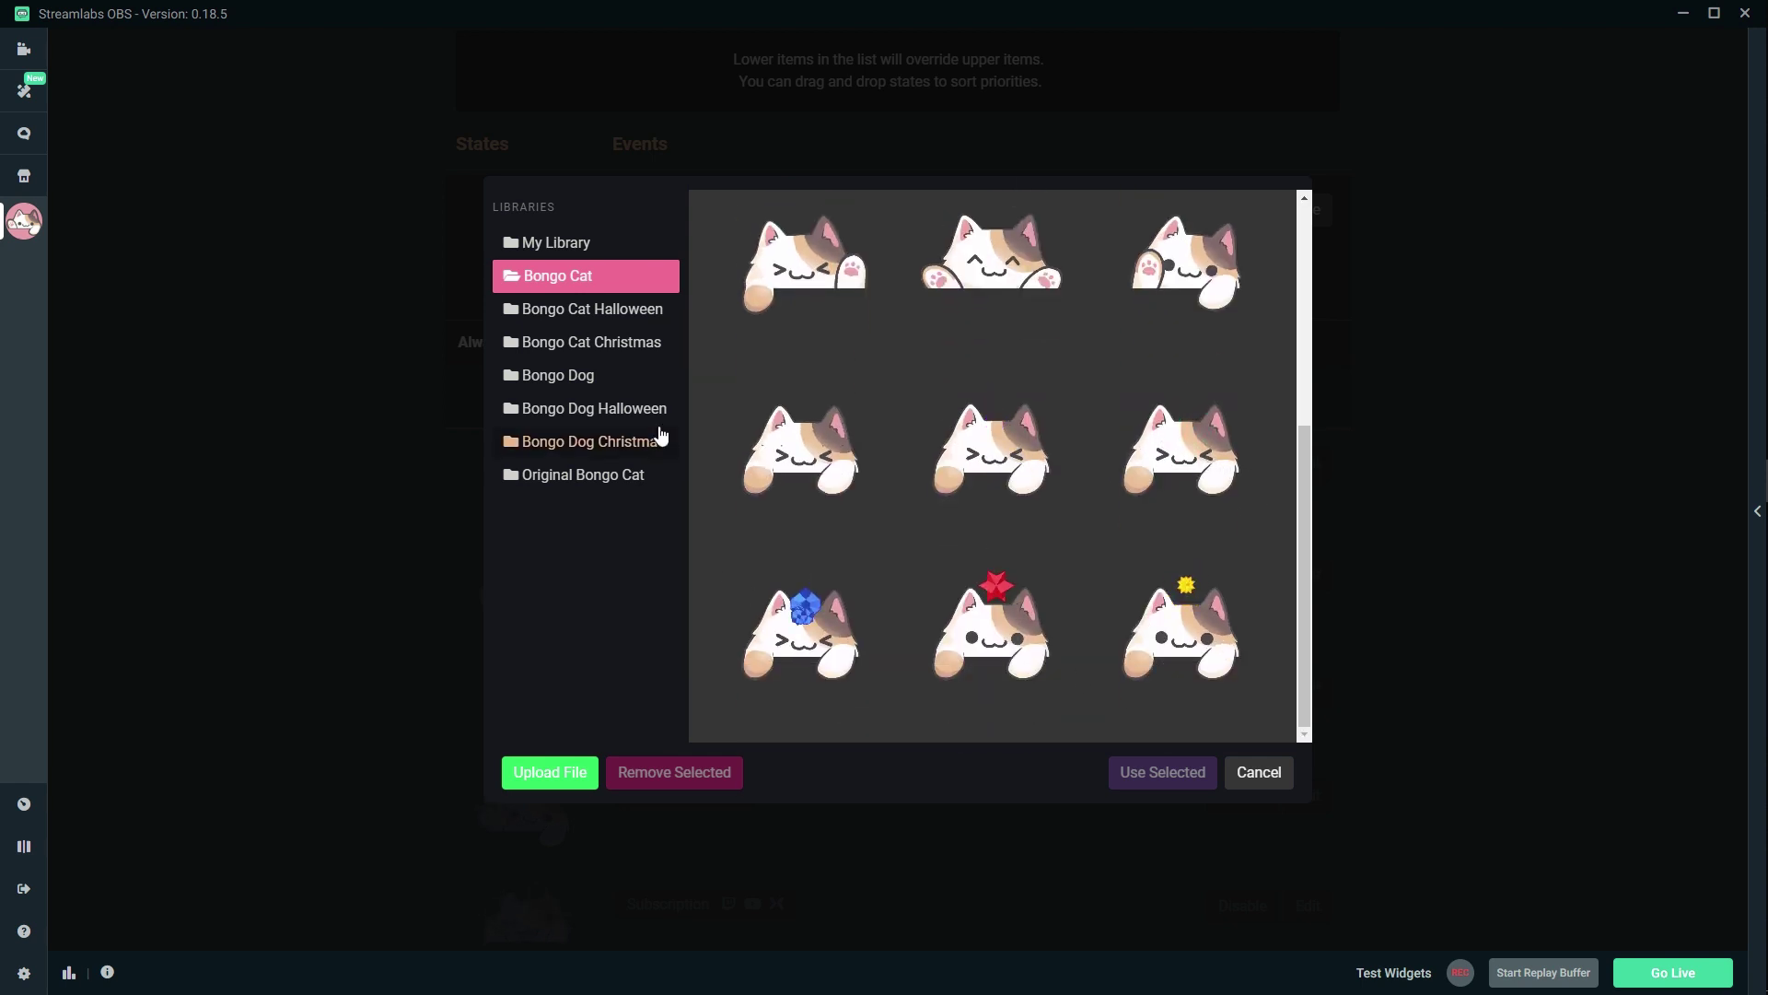
- Browse the Bongo Cat Halloween, Christmas, Bongo Dog, Dog Halloween and Dog Christmas image sets
left_click(564, 307)
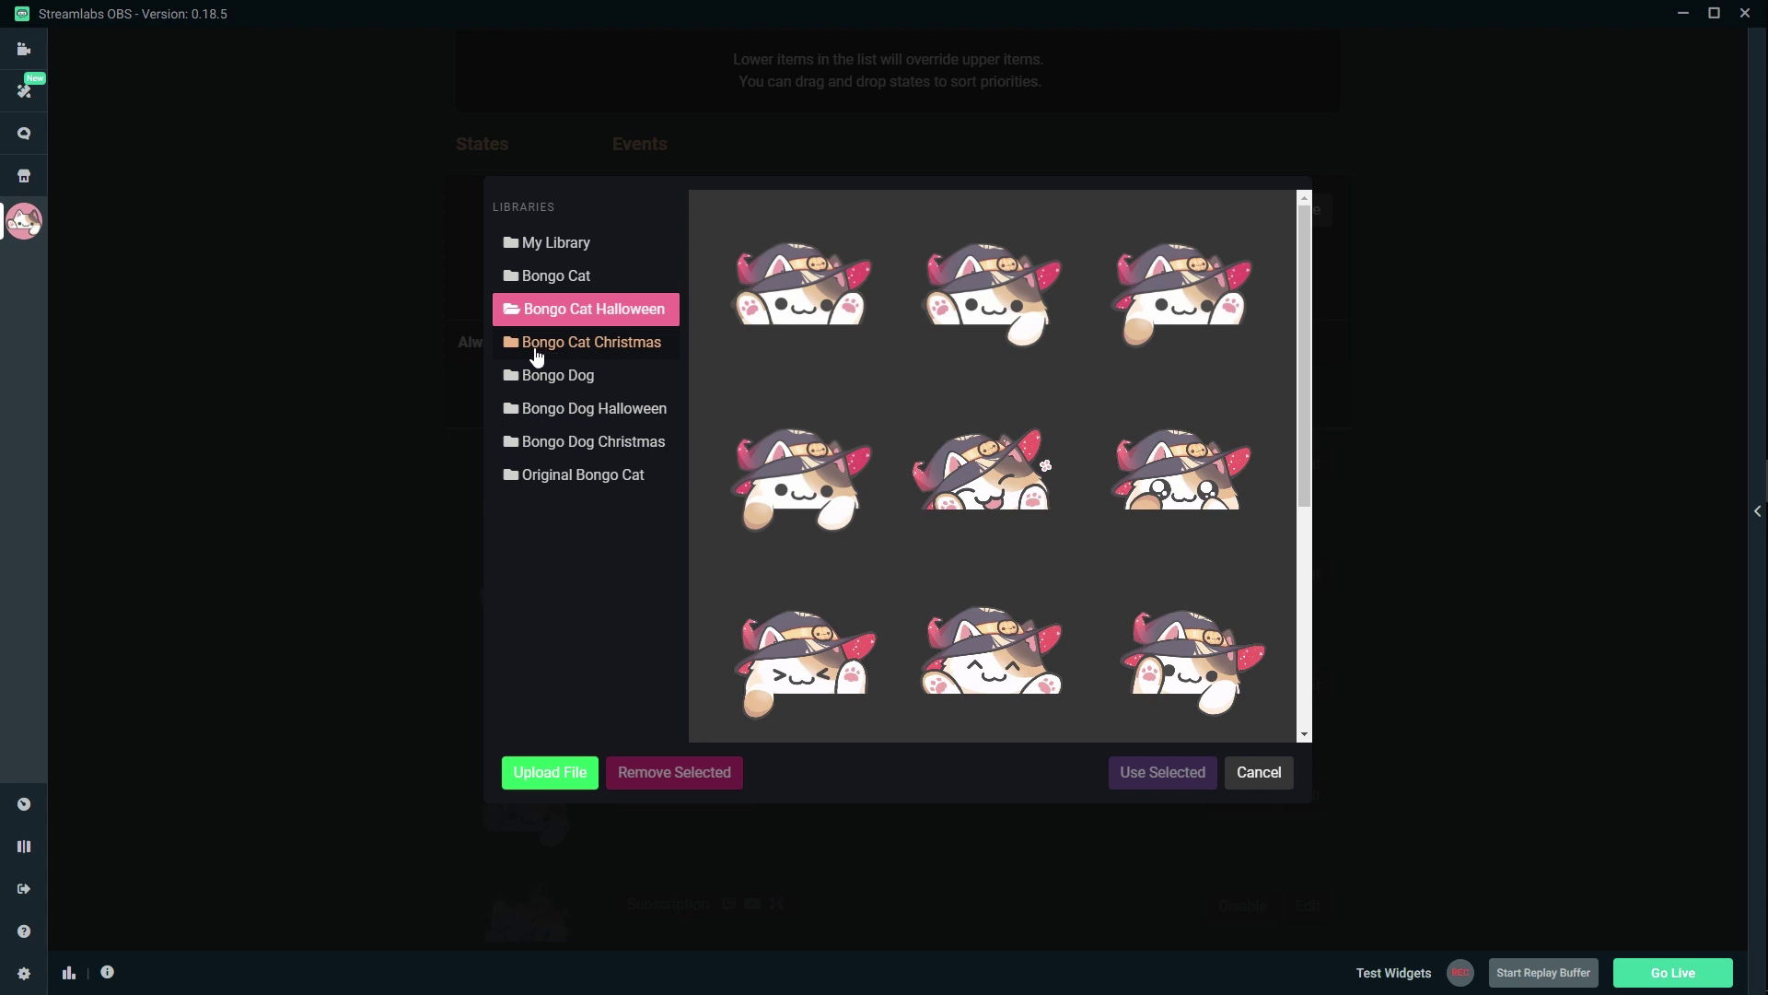
left_click(539, 350)
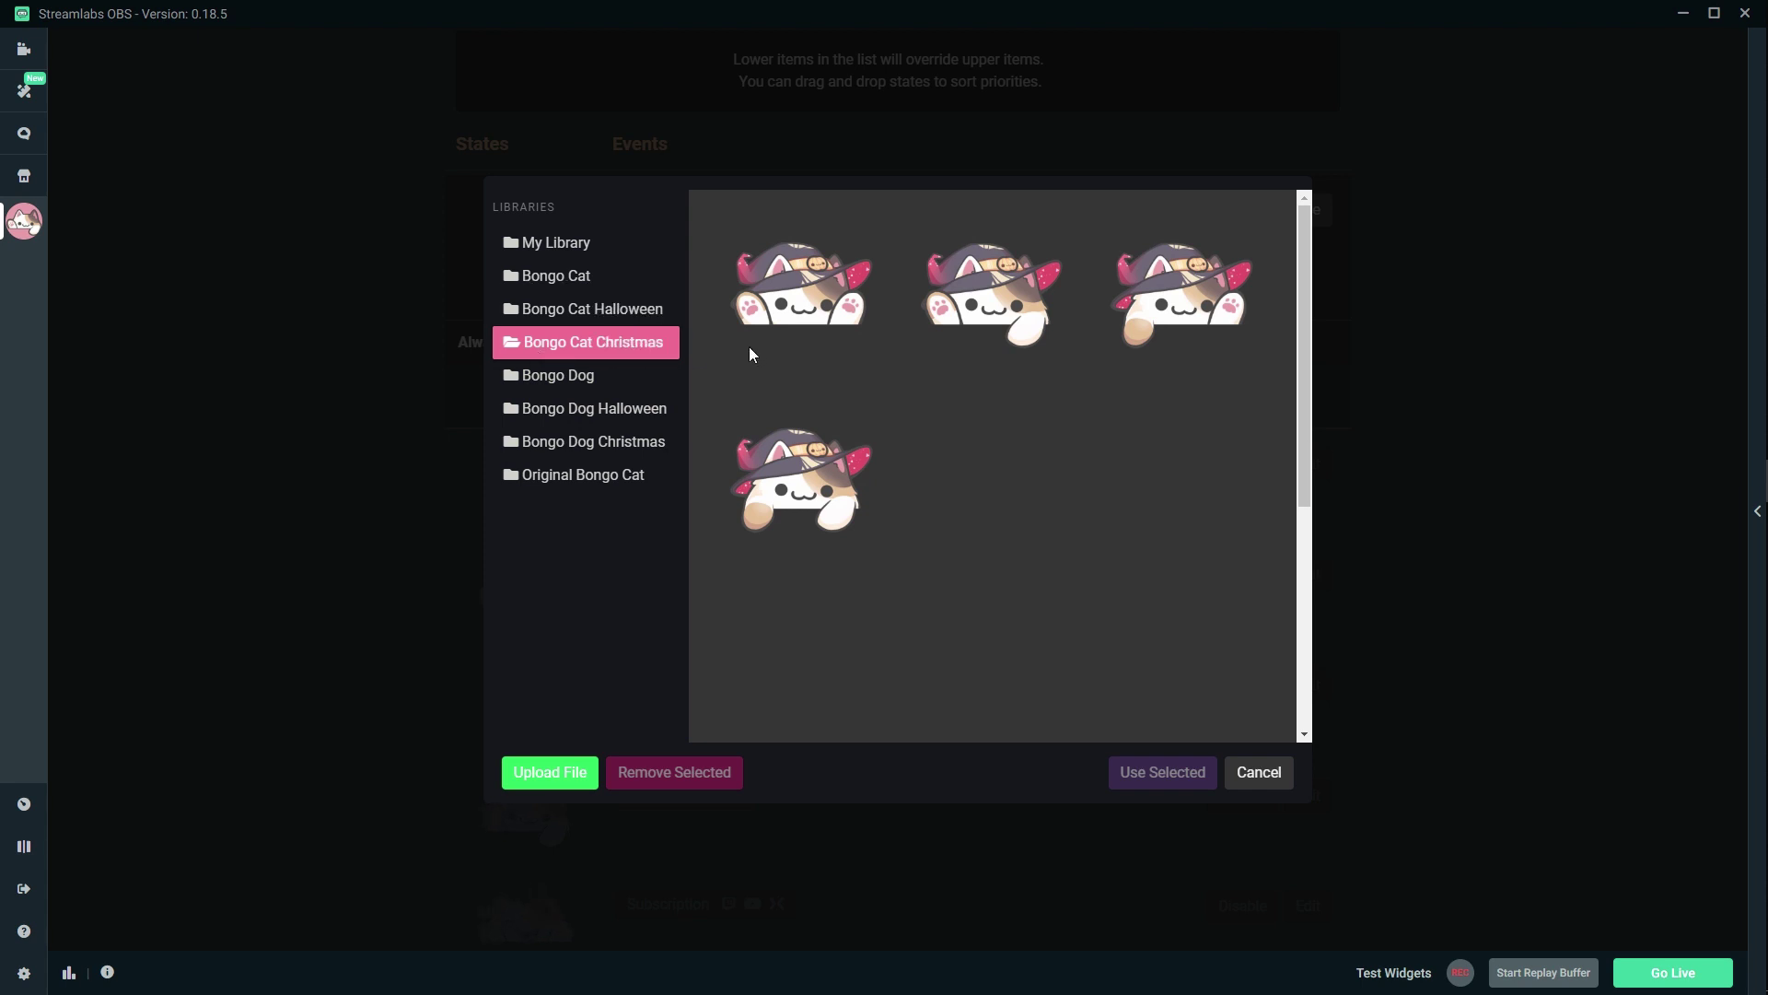
left_click(555, 383)
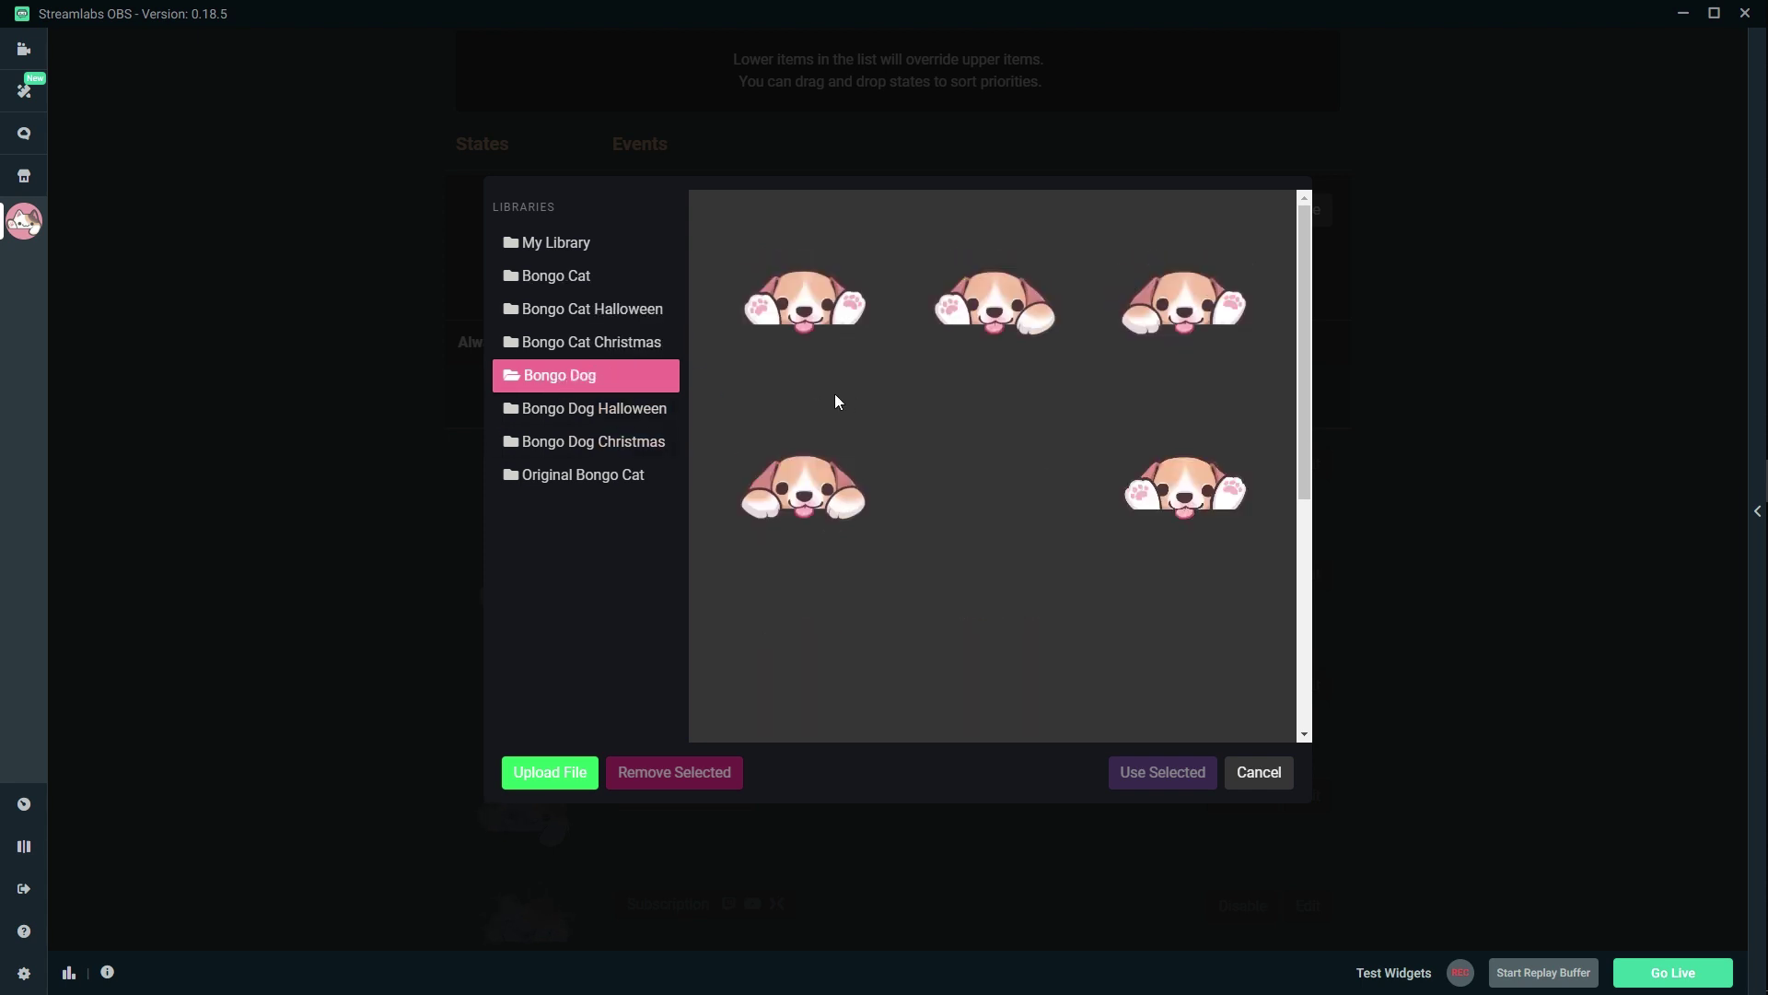
scroll(834, 395, "down", 1)
scroll(834, 394, "up", 1)
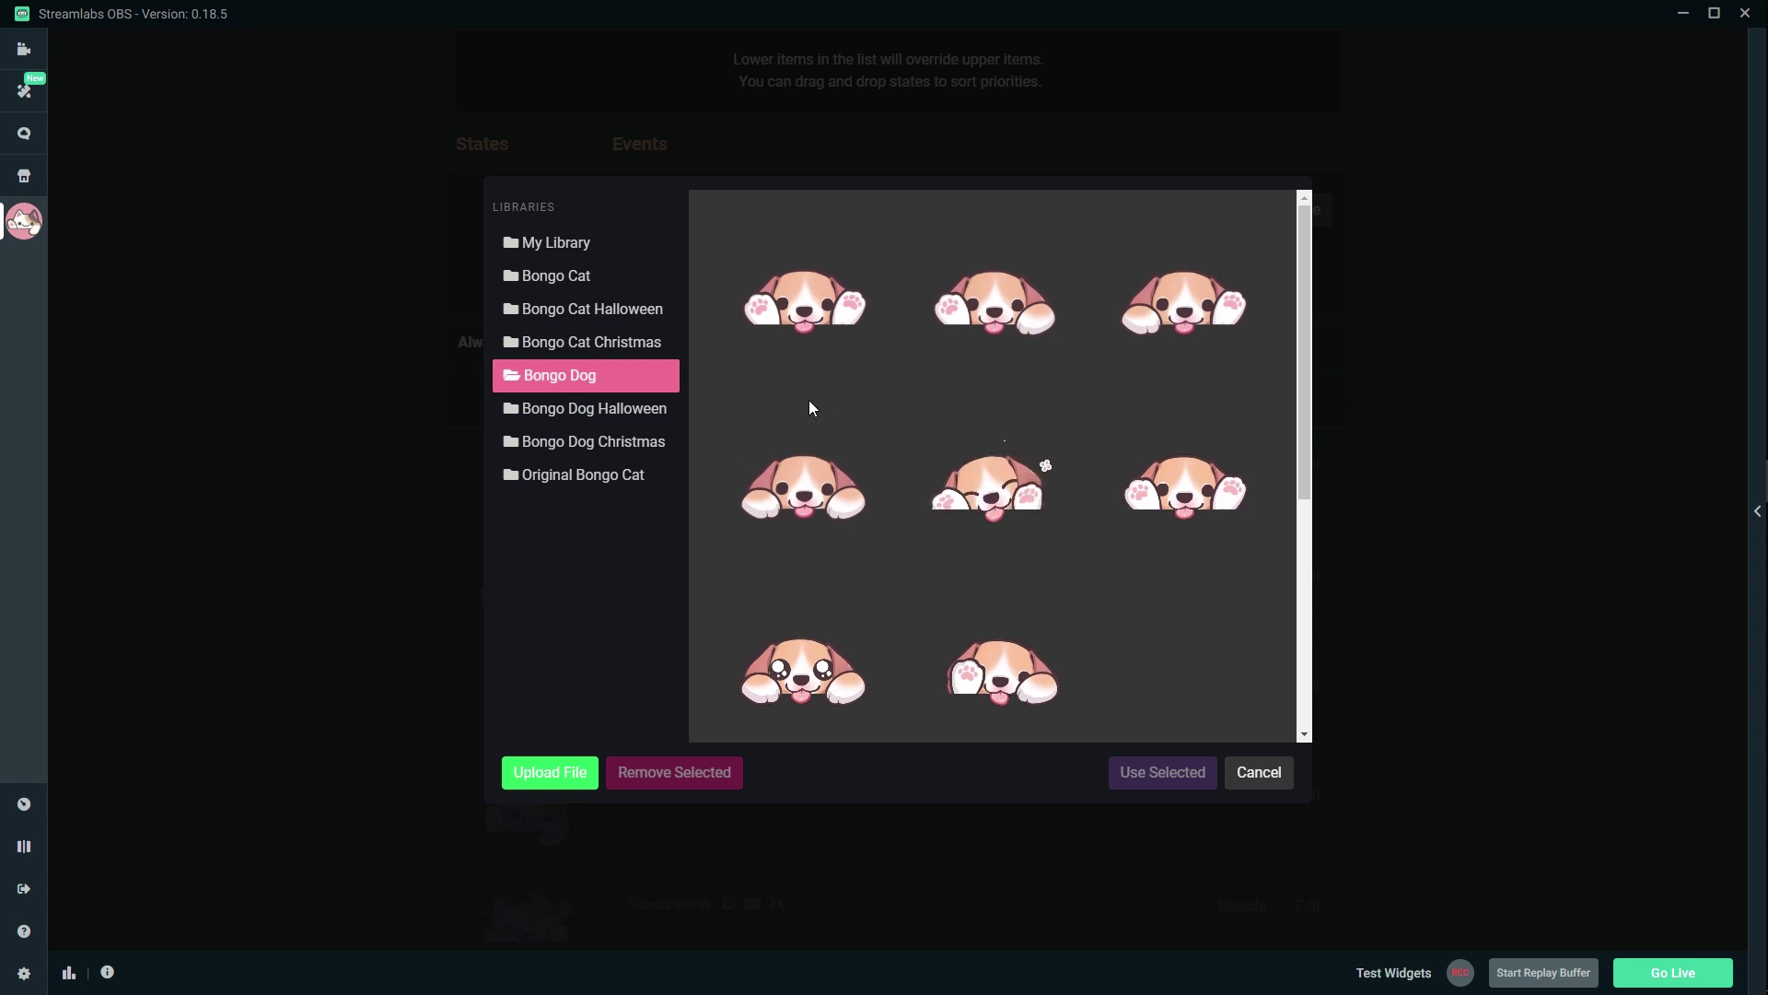
left_click(590, 408)
left_click(546, 447)
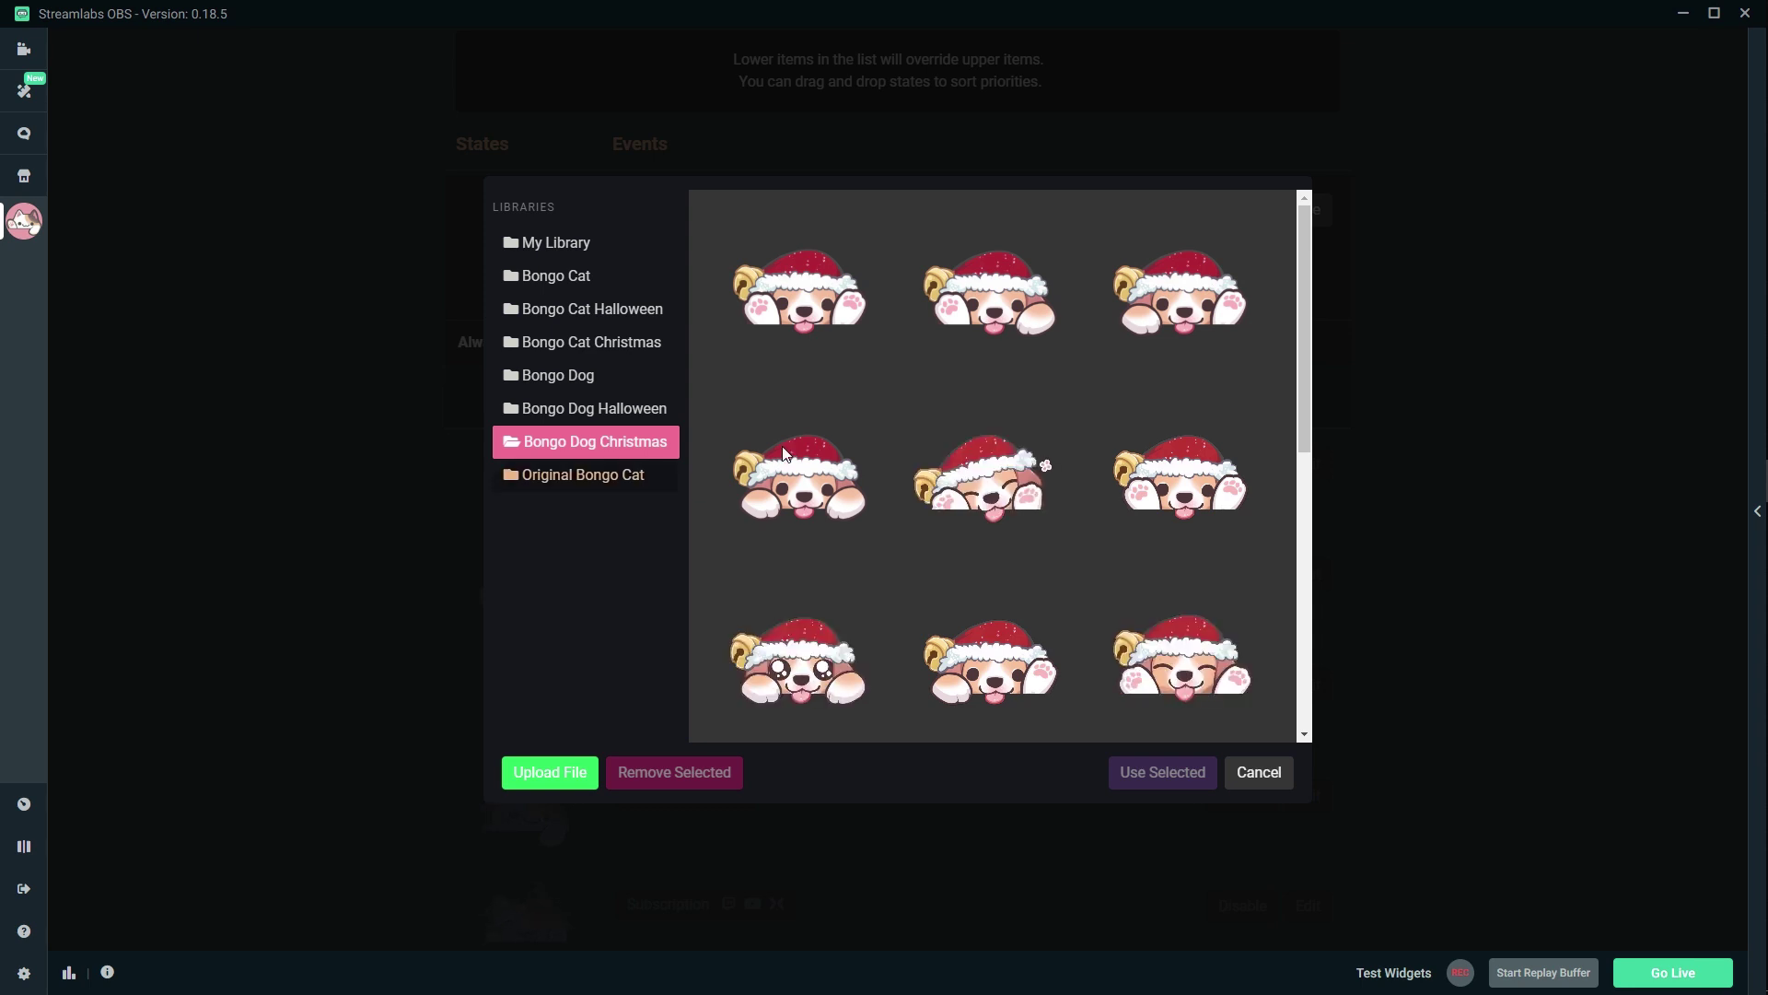
- Check My Library, return to Bongo Cat images, and cancel without changing the picture
scroll(829, 432, "down", 1)
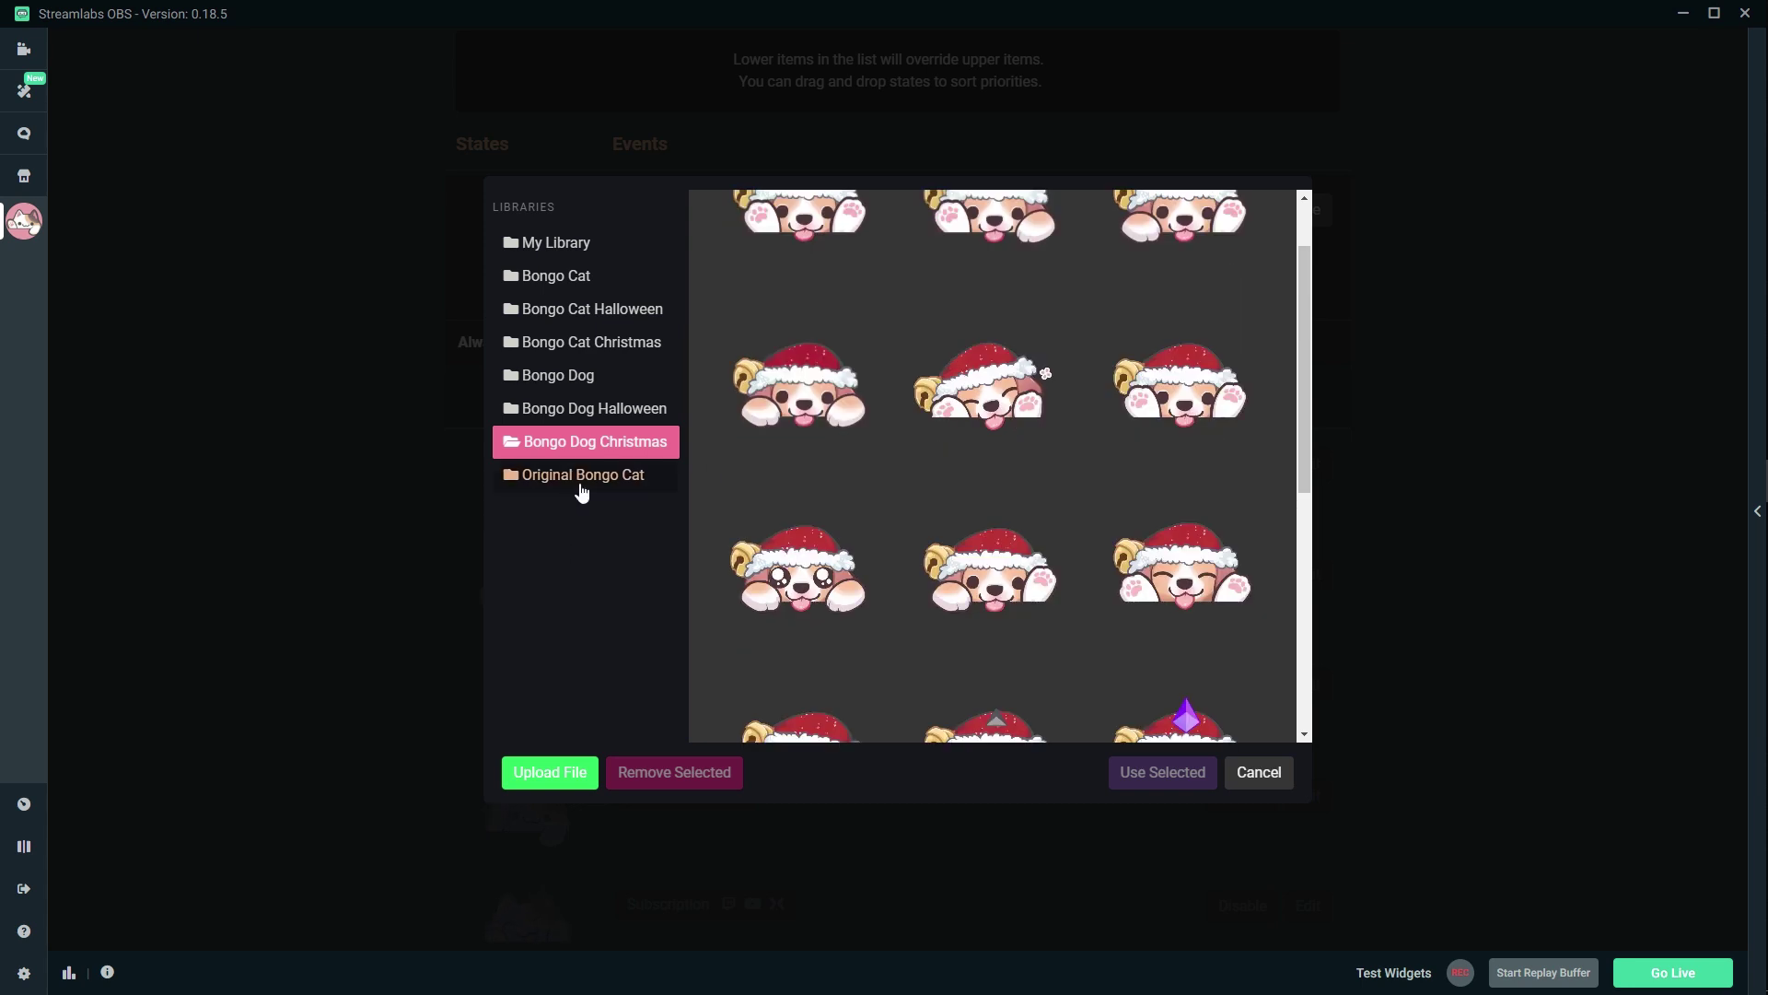
left_click(557, 242)
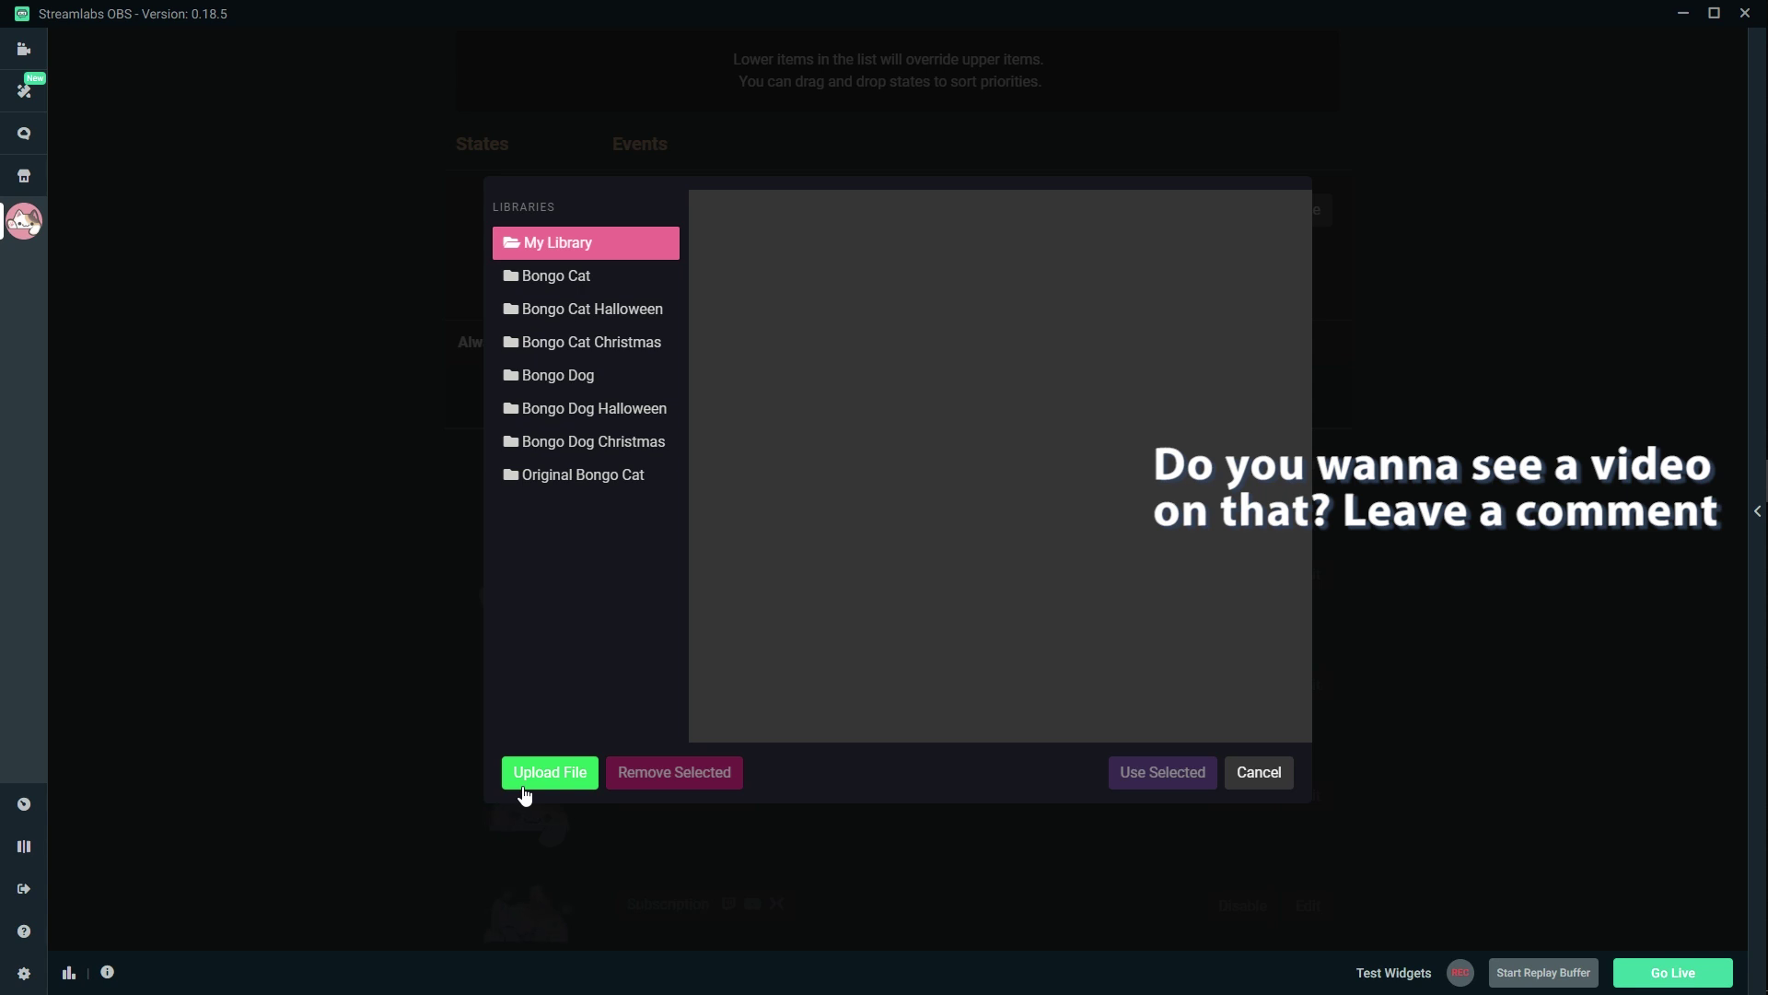
left_click(566, 293)
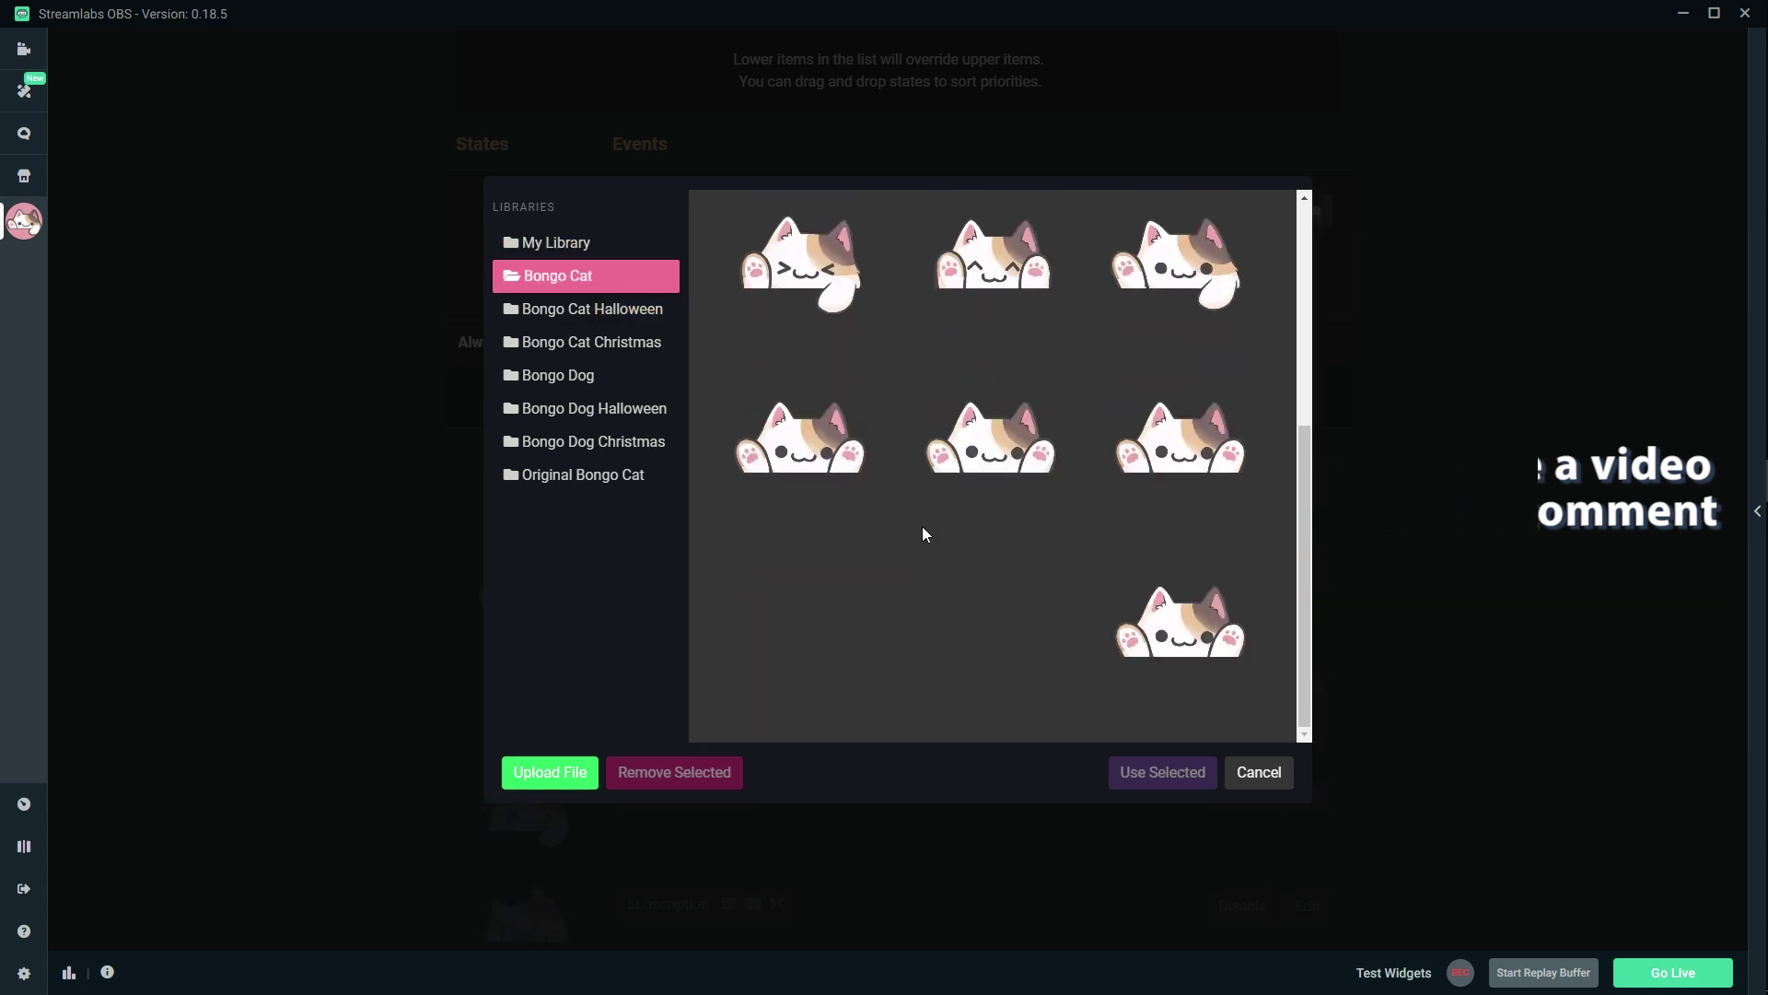
scroll(916, 534, "up", 5)
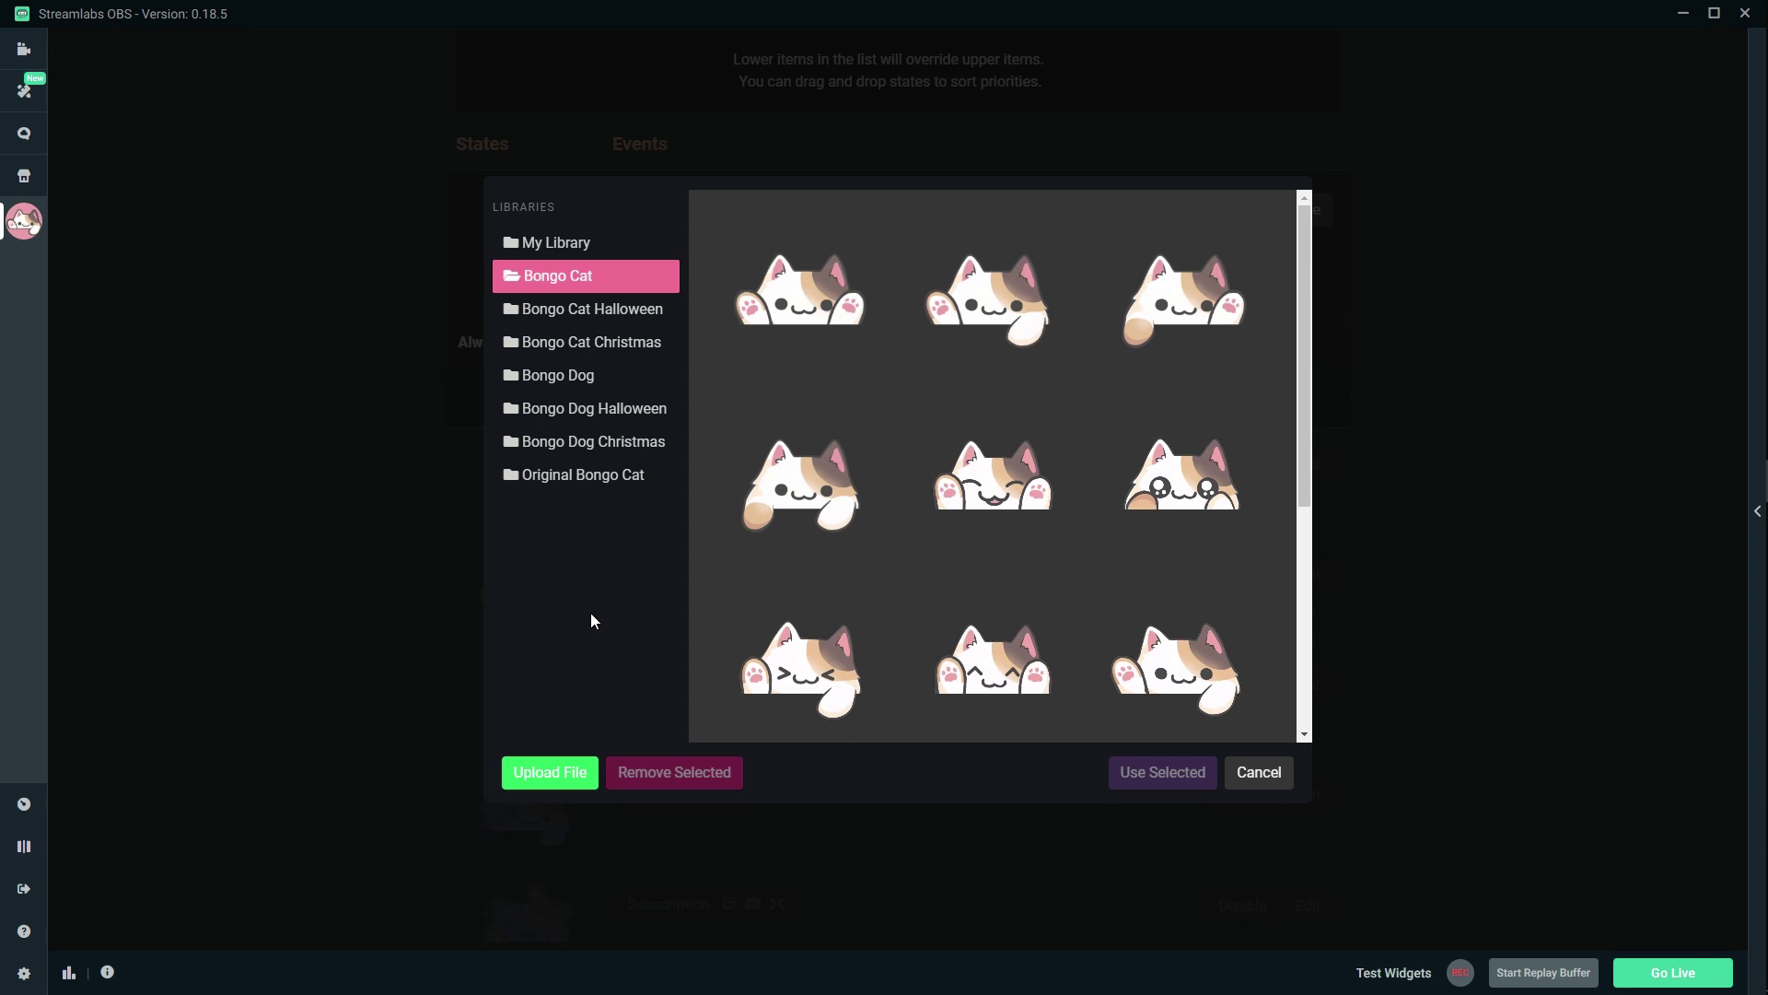
scroll(965, 486, "down", 5)
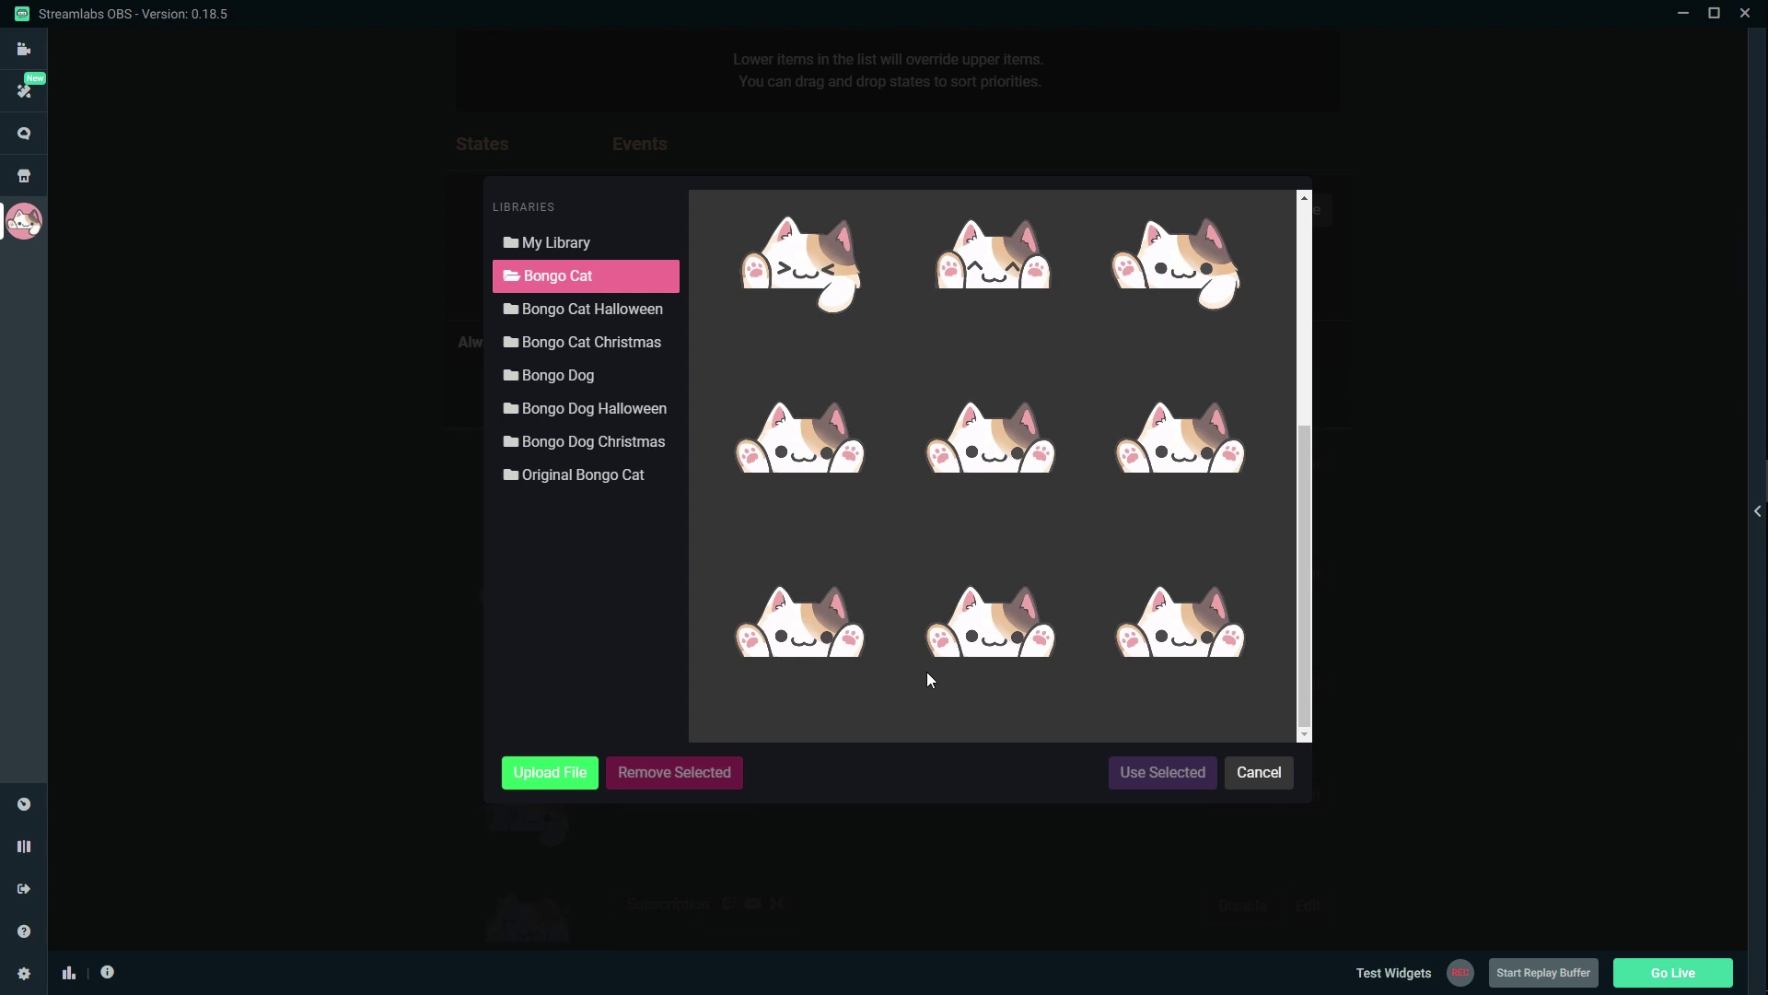
left_click(1259, 773)
scroll(921, 589, "up", 4)
- Dismiss the Add Event list unchosen, close the Always editor and scroll to the Bits rows
left_click(1248, 581)
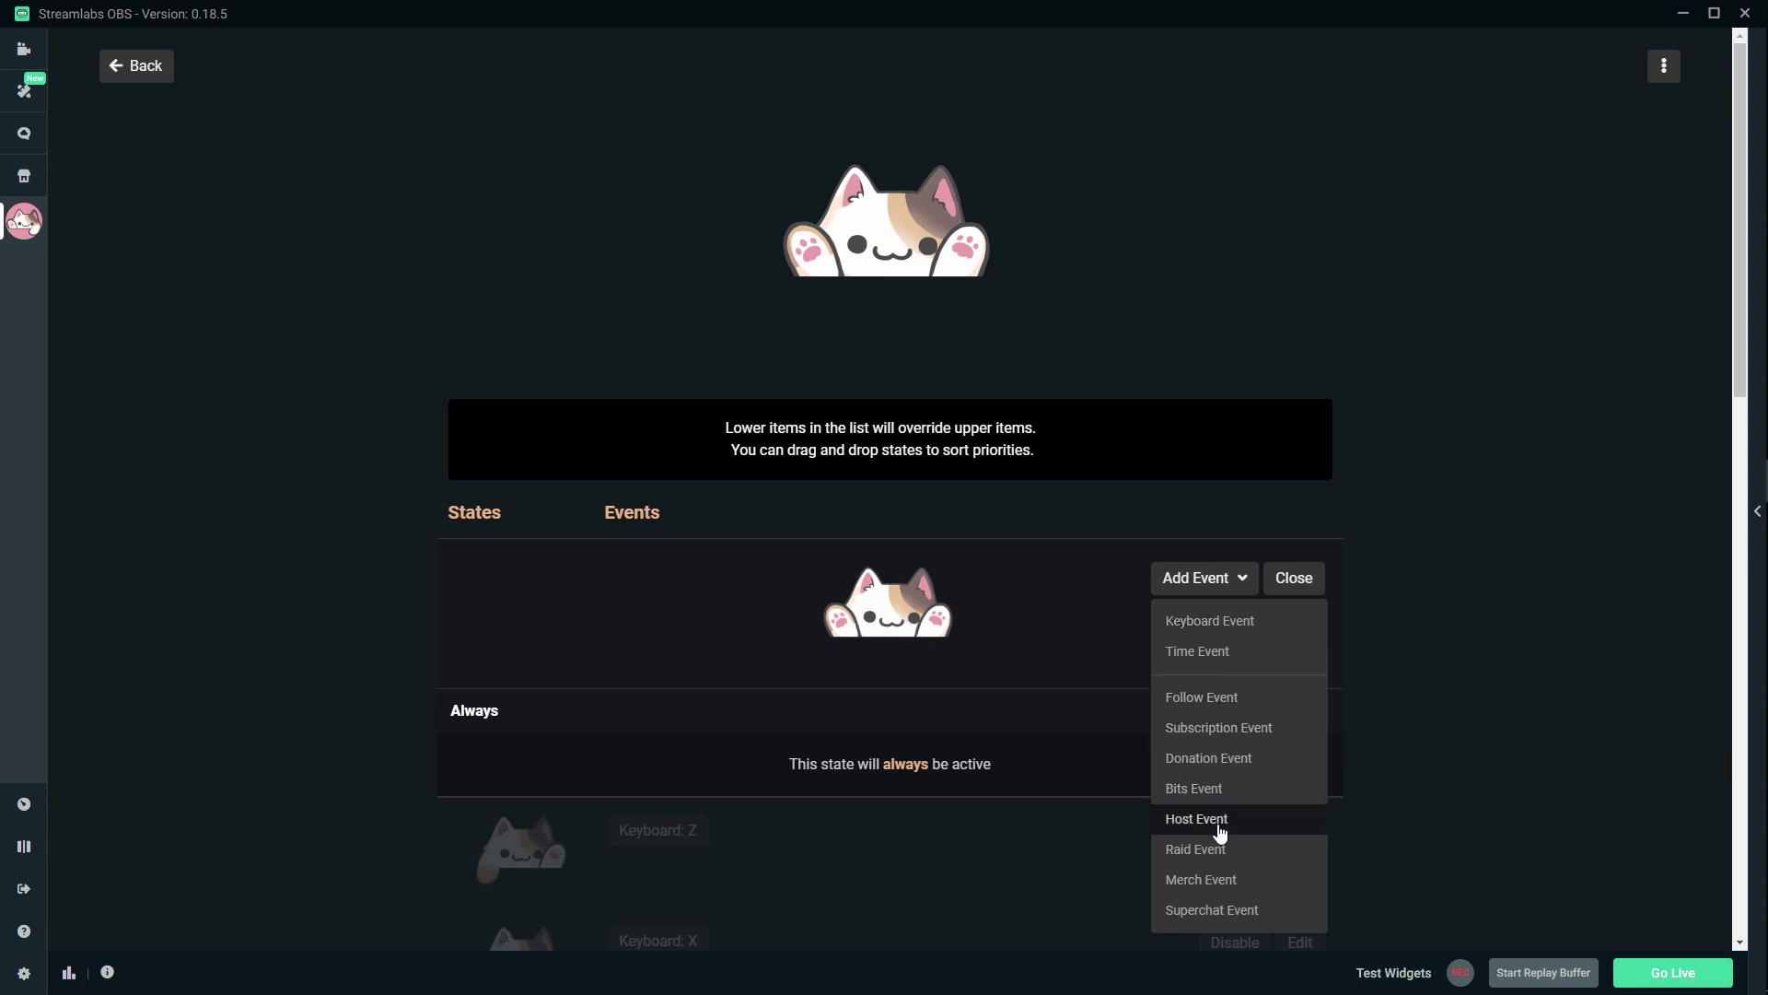
left_click(1479, 582)
left_click(1294, 578)
scroll(1462, 639, "down", 6)
scroll(623, 344, "down", 4)
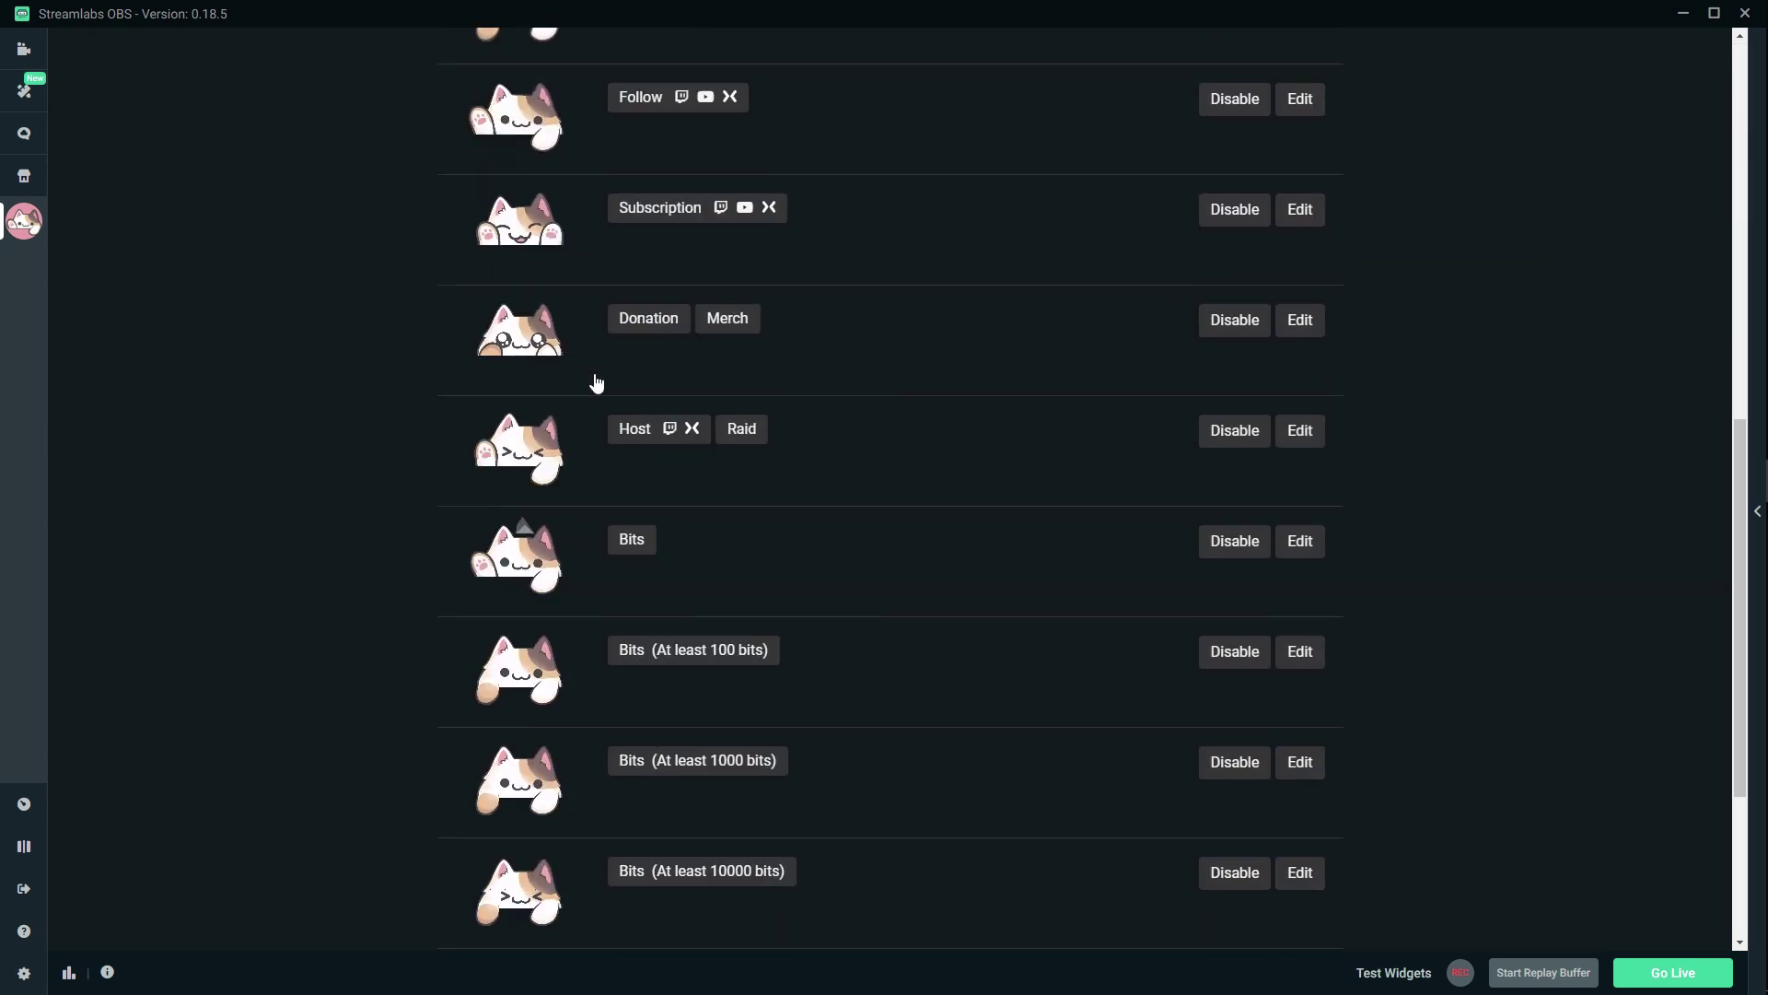
scroll(595, 383, "up", 10)
- Switch to the Streamlabs Blog in Chrome and read the Bongo Cat setup section while its video finishes
mouse_move(1737, 189)
left_click(1613, 248)
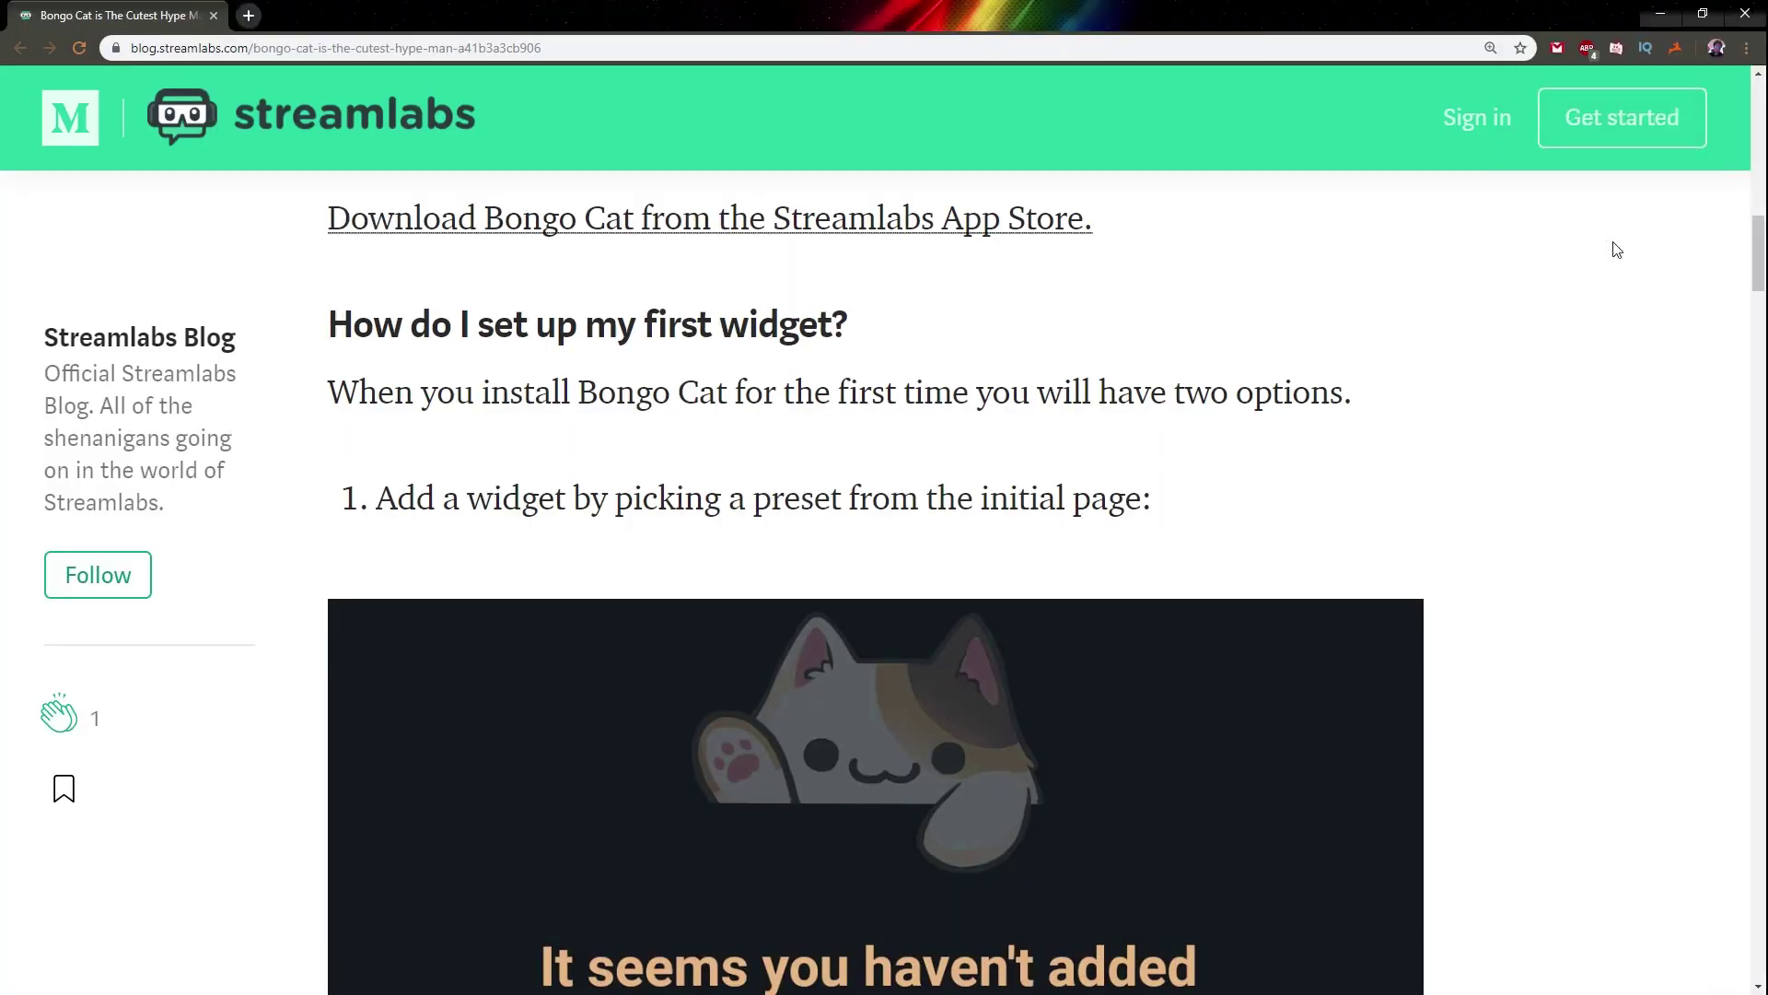
scroll(314, 565, "down", 5)
scroll(313, 565, "down", 15)
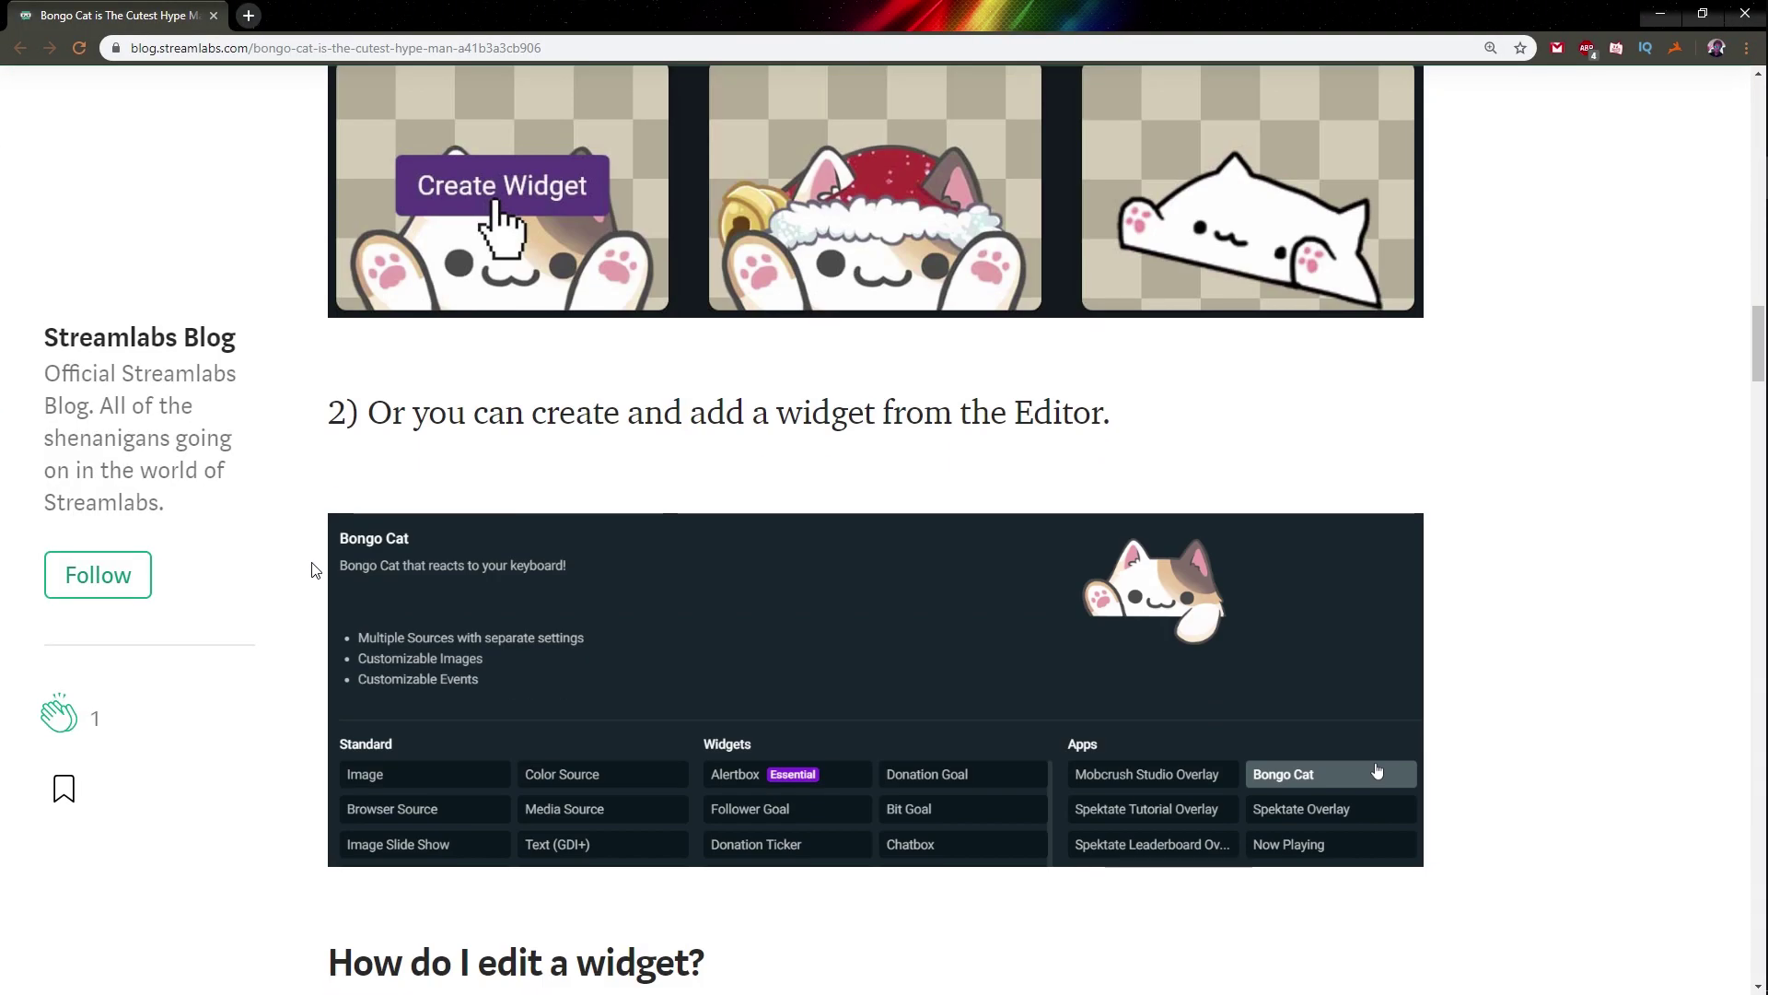
scroll(313, 564, "up", 20)
scroll(318, 548, "down", 5)
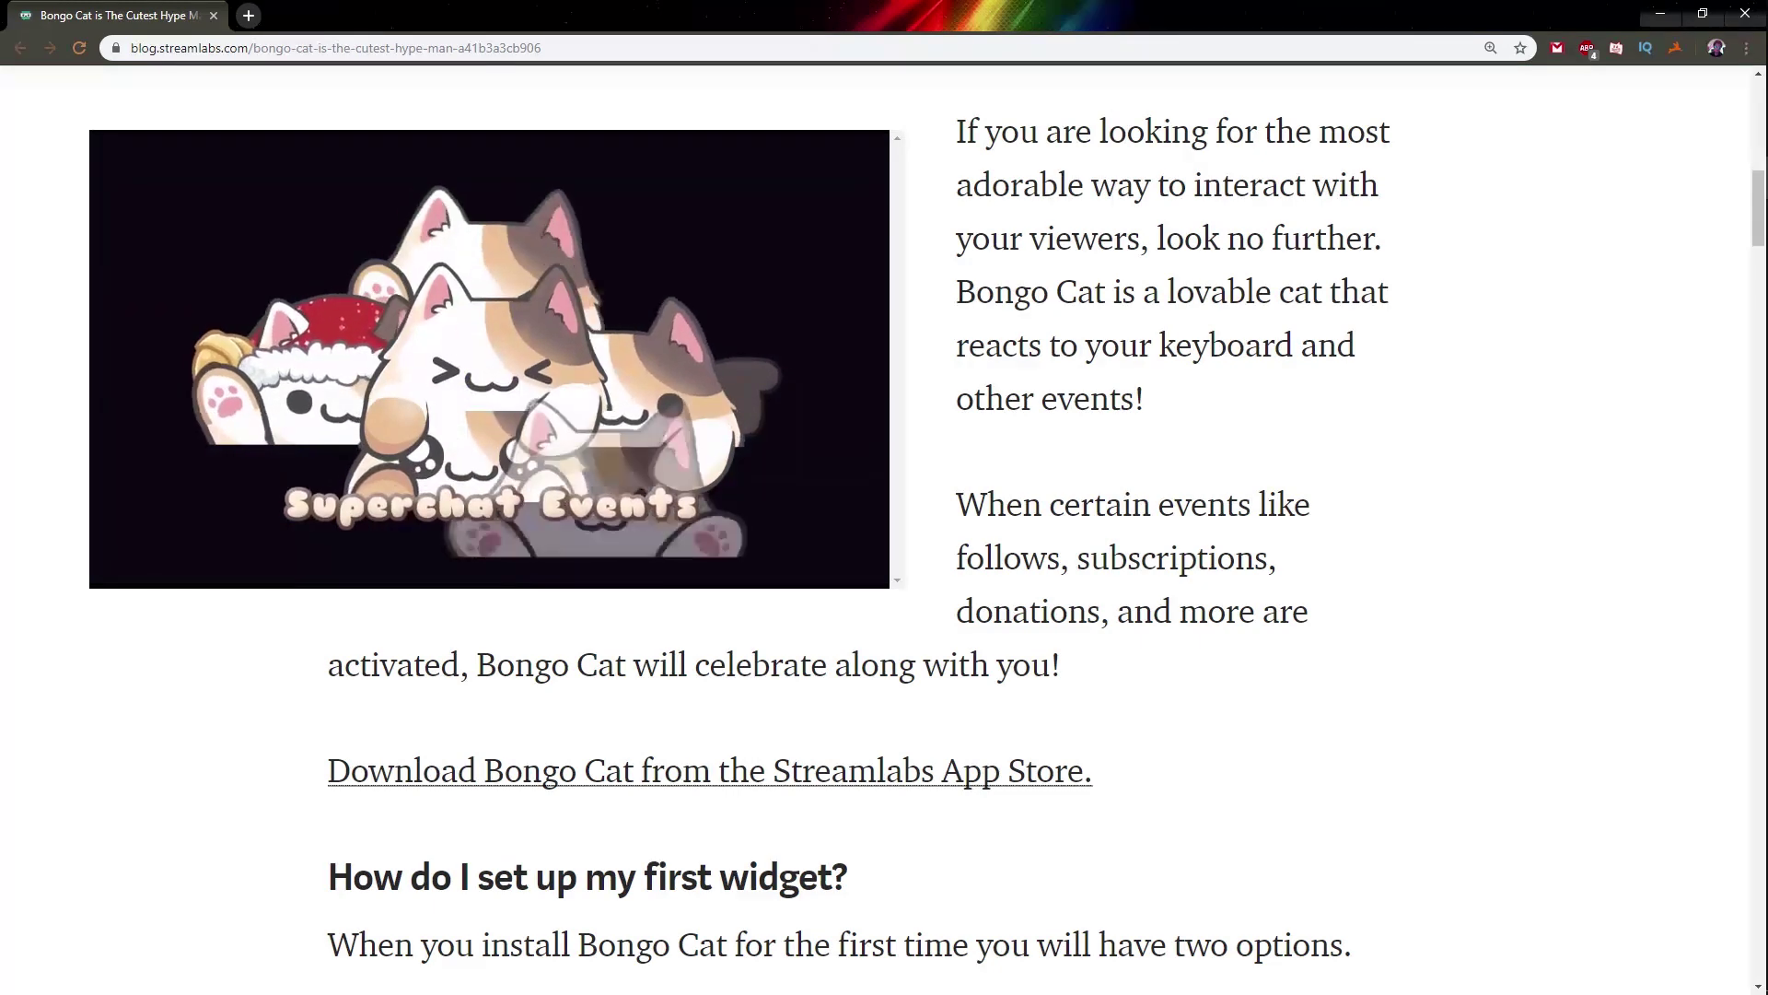
mouse_move(1758, 488)
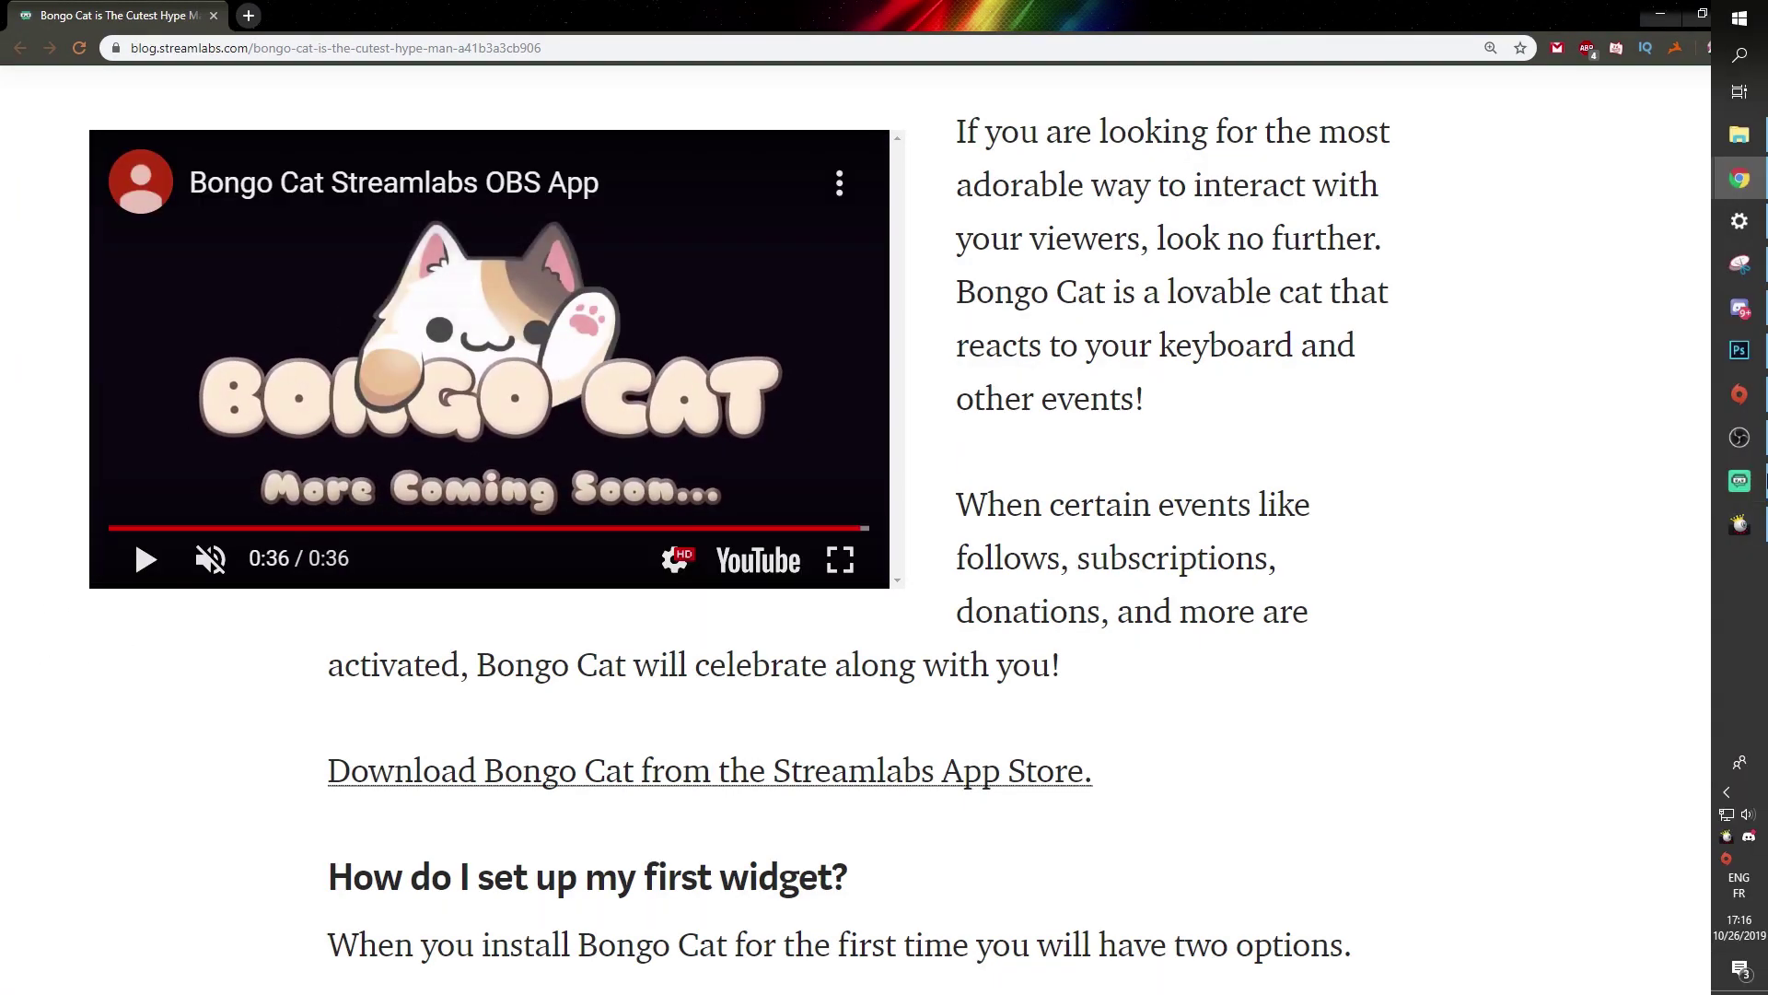
- Return to Streamlabs OBS and scroll through every Bongo Cat state and its triggering events
left_click(1715, 484)
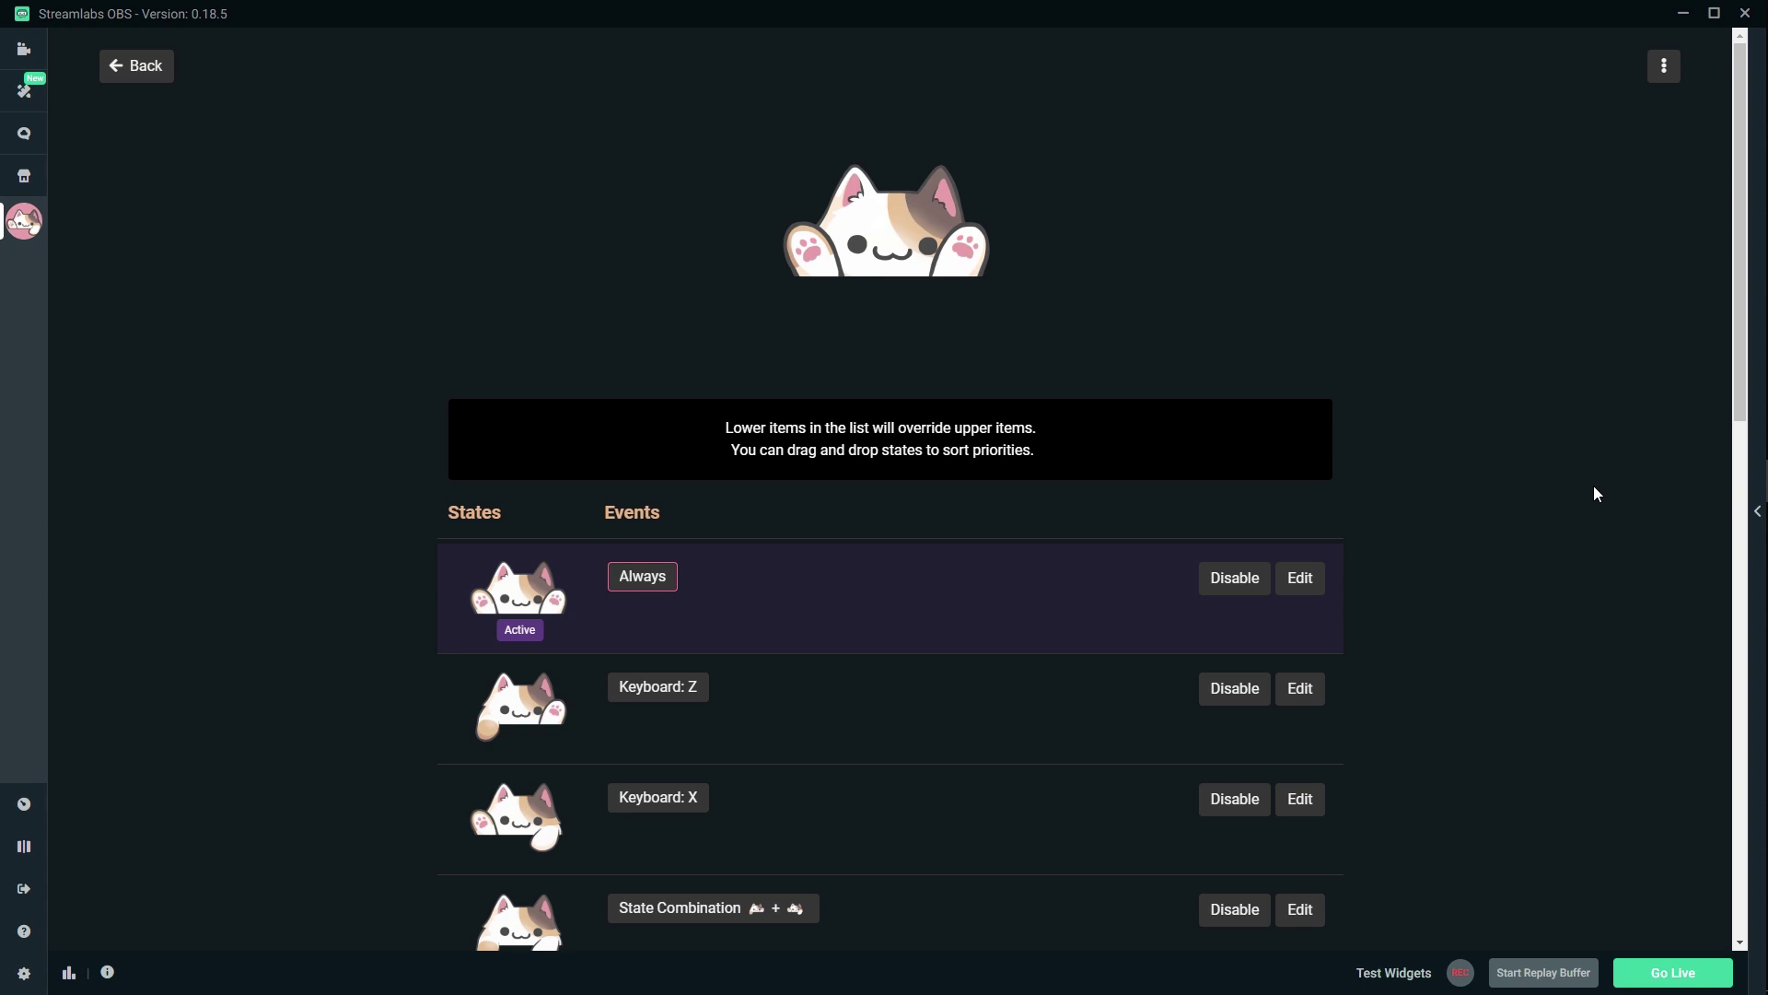
scroll(1593, 486, "down", 7)
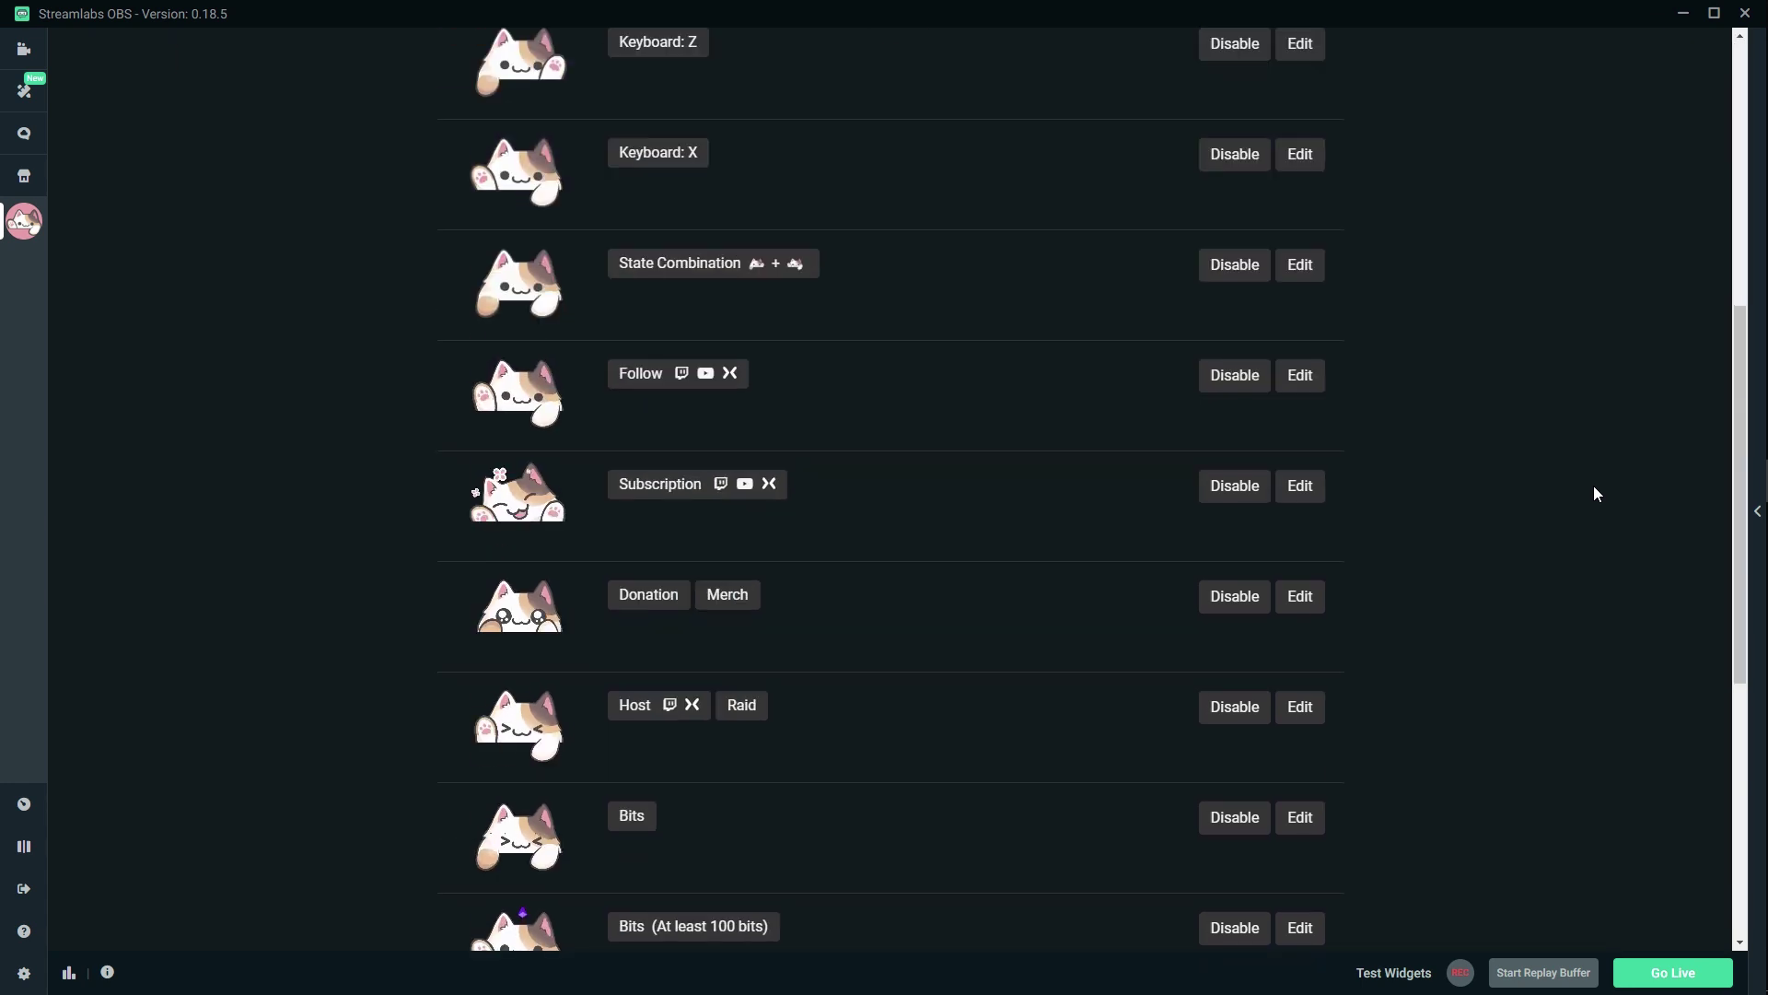
scroll(1580, 489, "down", 5)
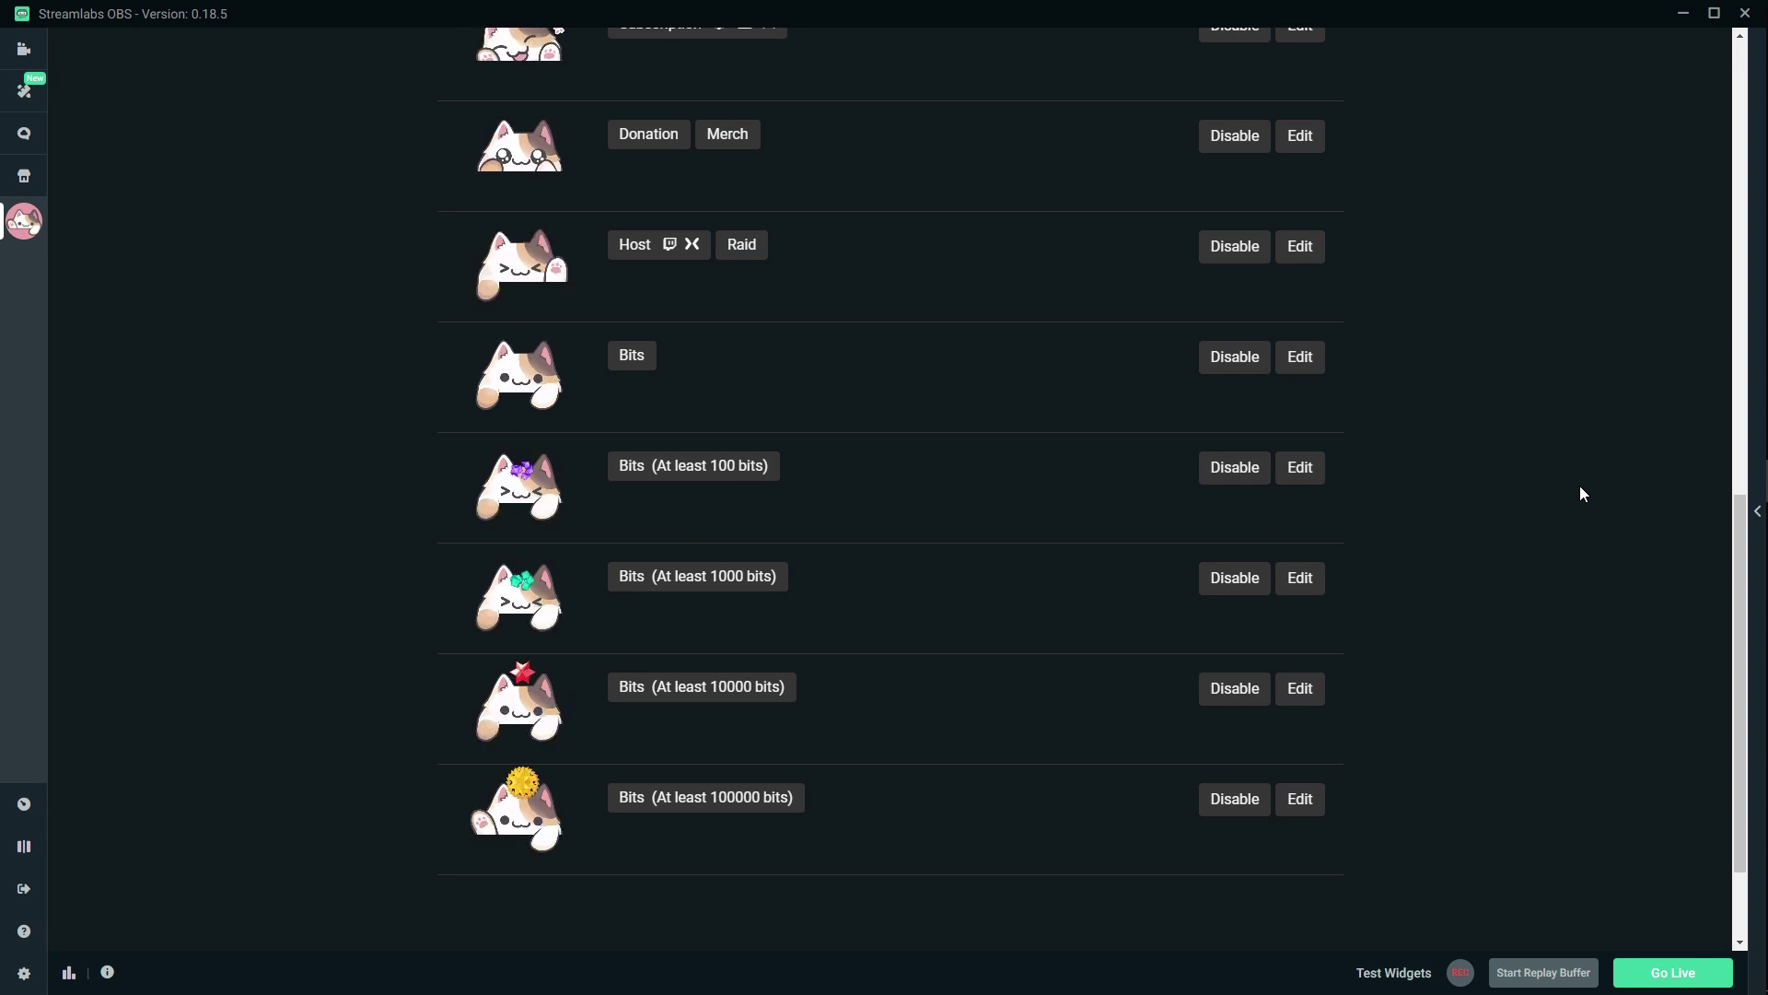
scroll(1580, 494, "down", 2)
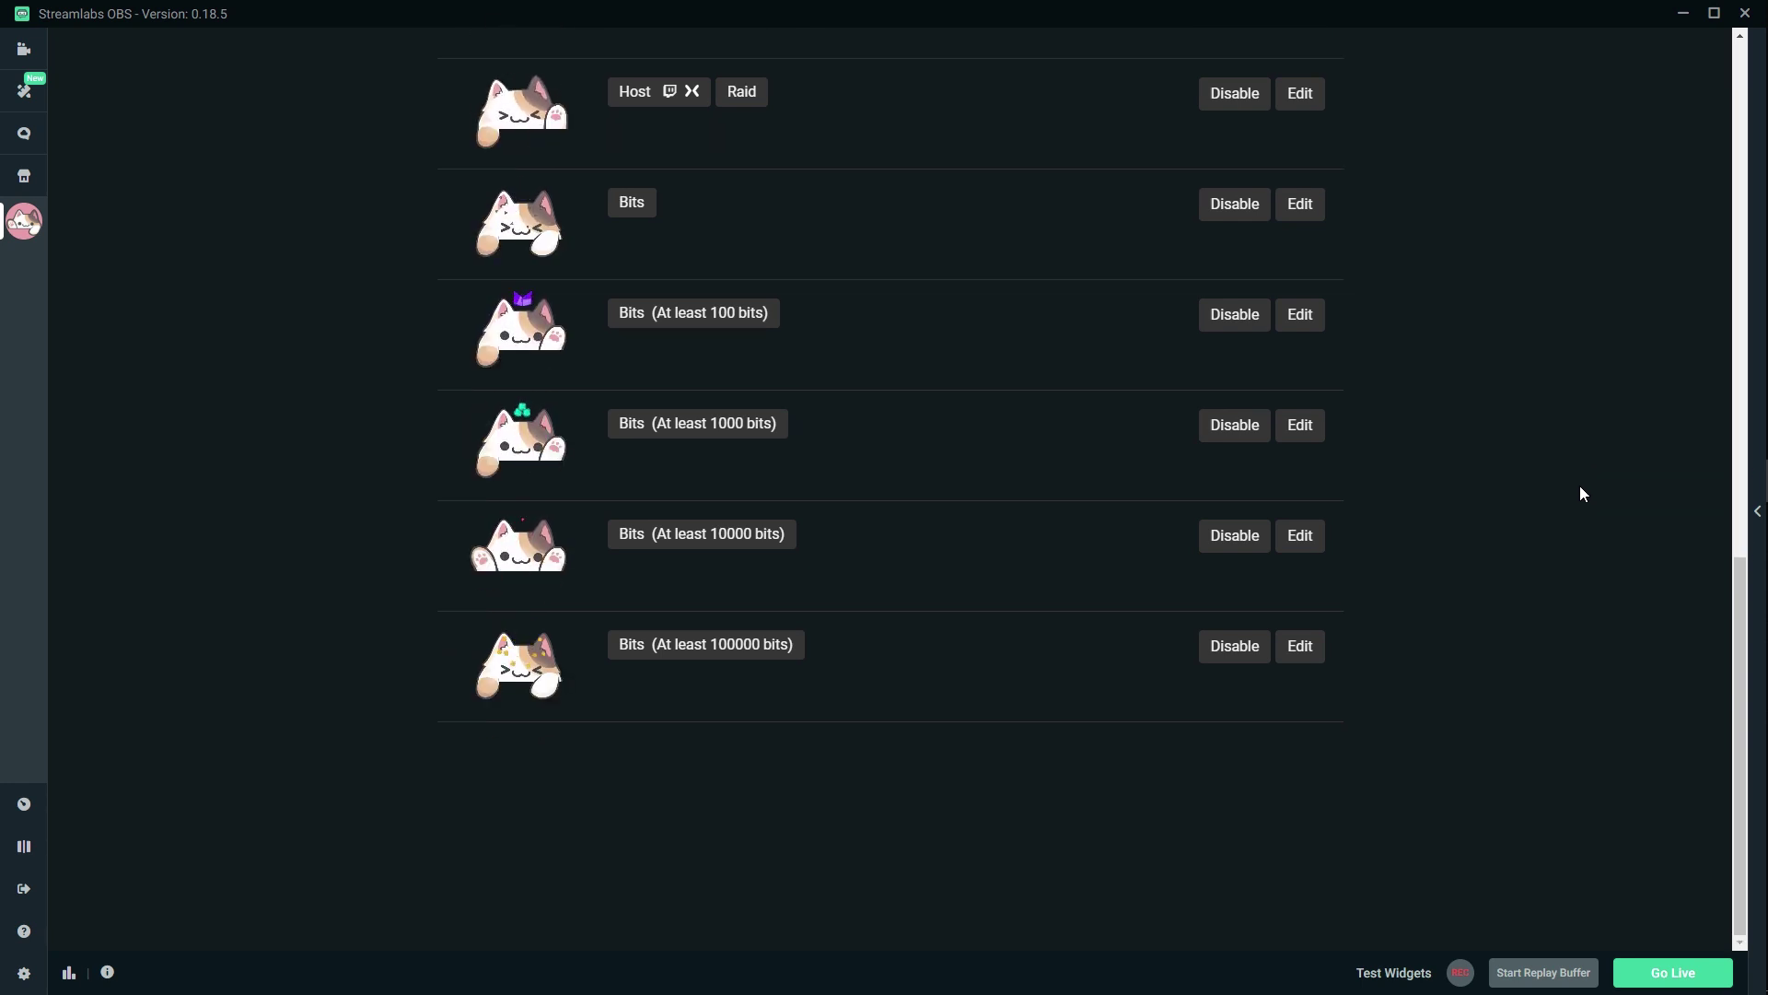
scroll(1581, 494, "up", 3)
scroll(1580, 494, "up", 3)
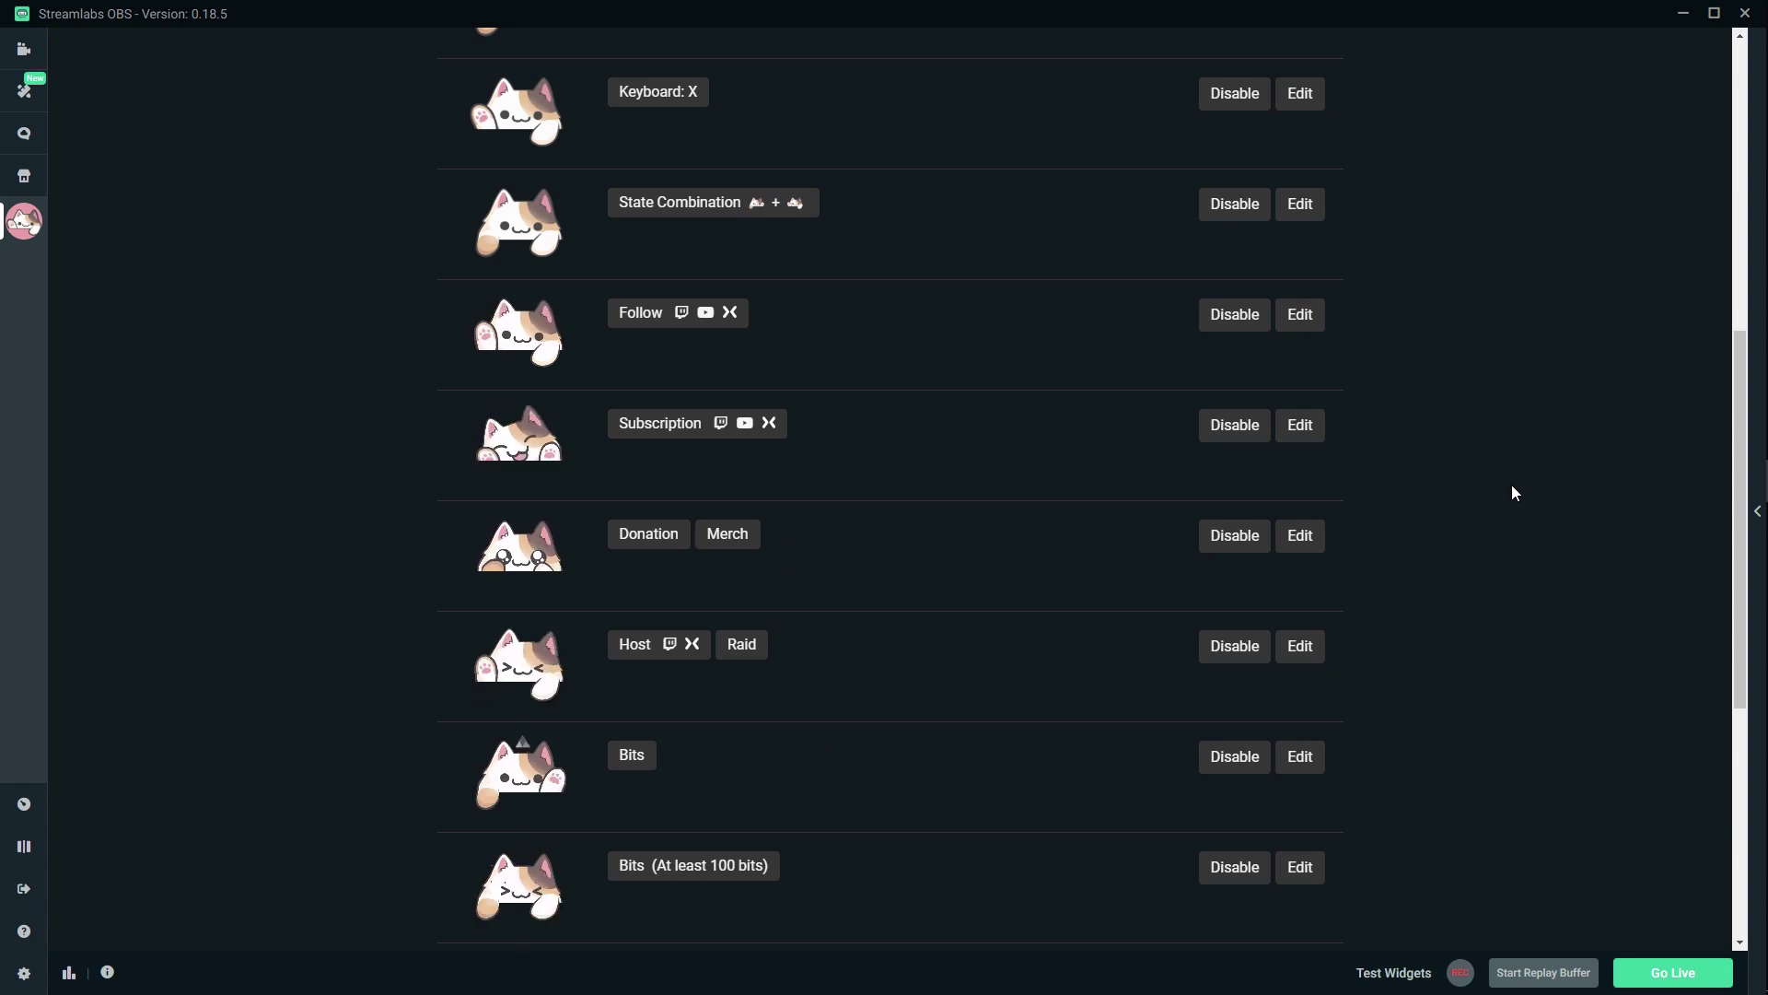
scroll(1512, 486, "up", 7)
- Scroll back down the states list and open the widget's three-dot options menu
scroll(1512, 486, "down", 4)
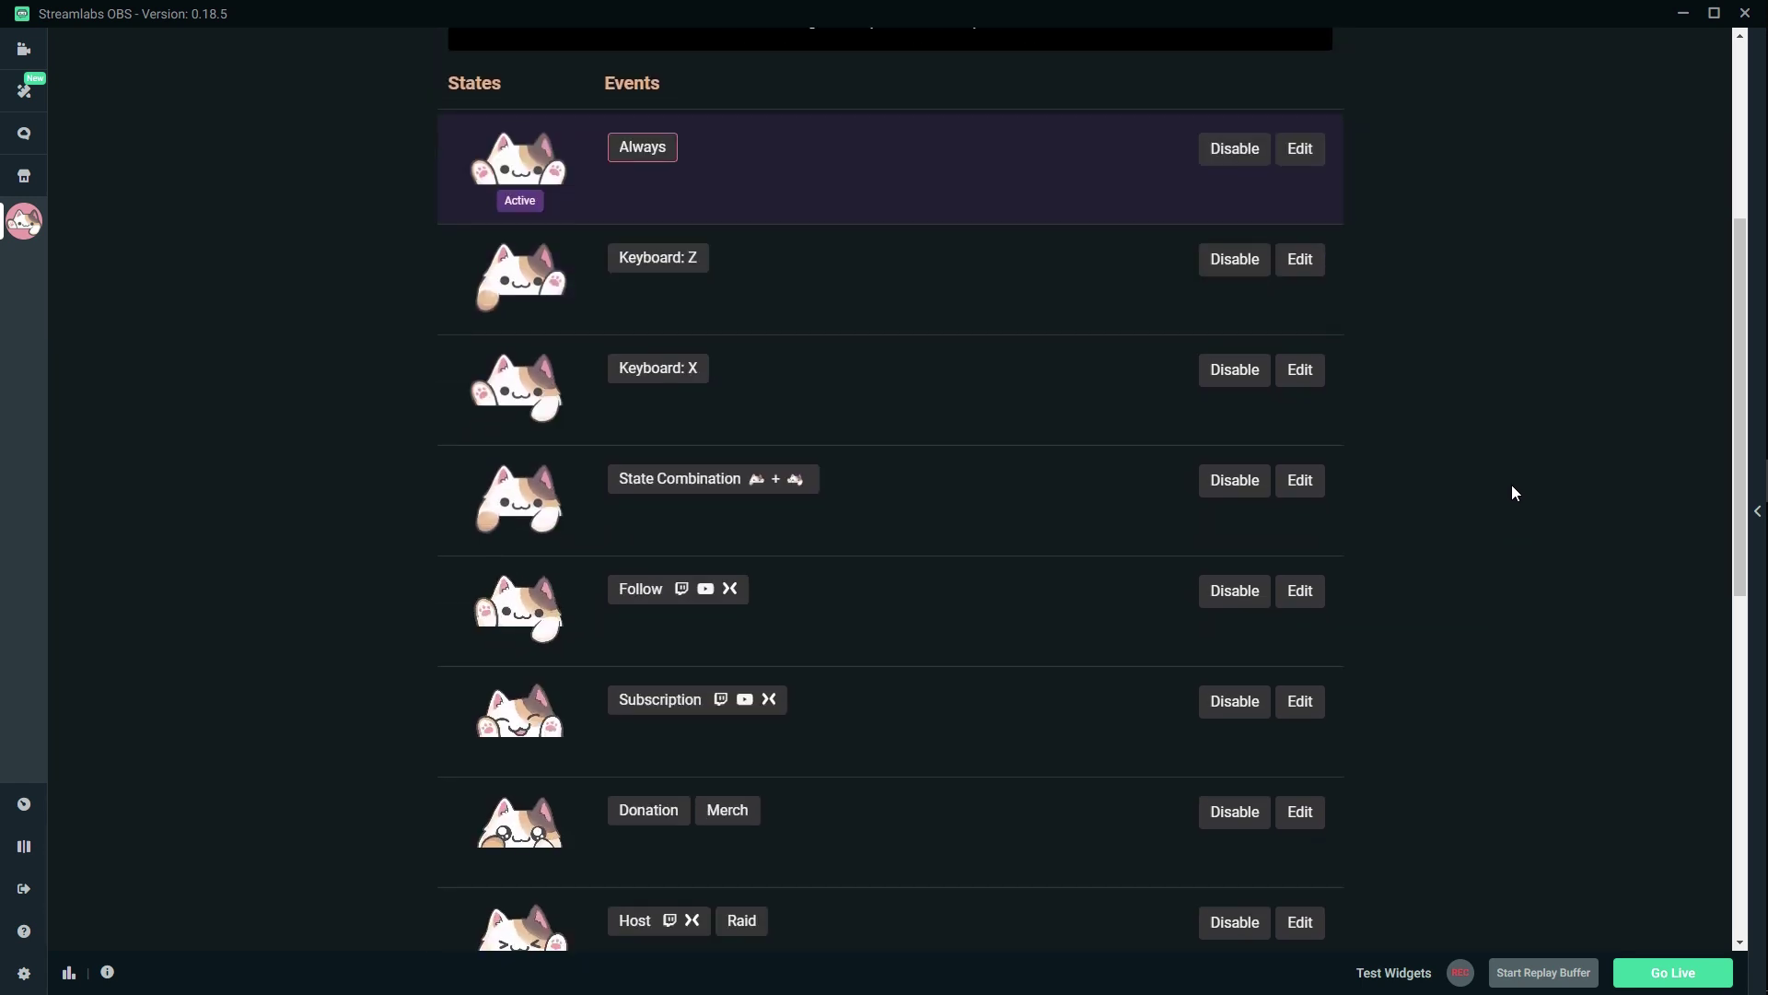
scroll(1512, 487, "down", 3)
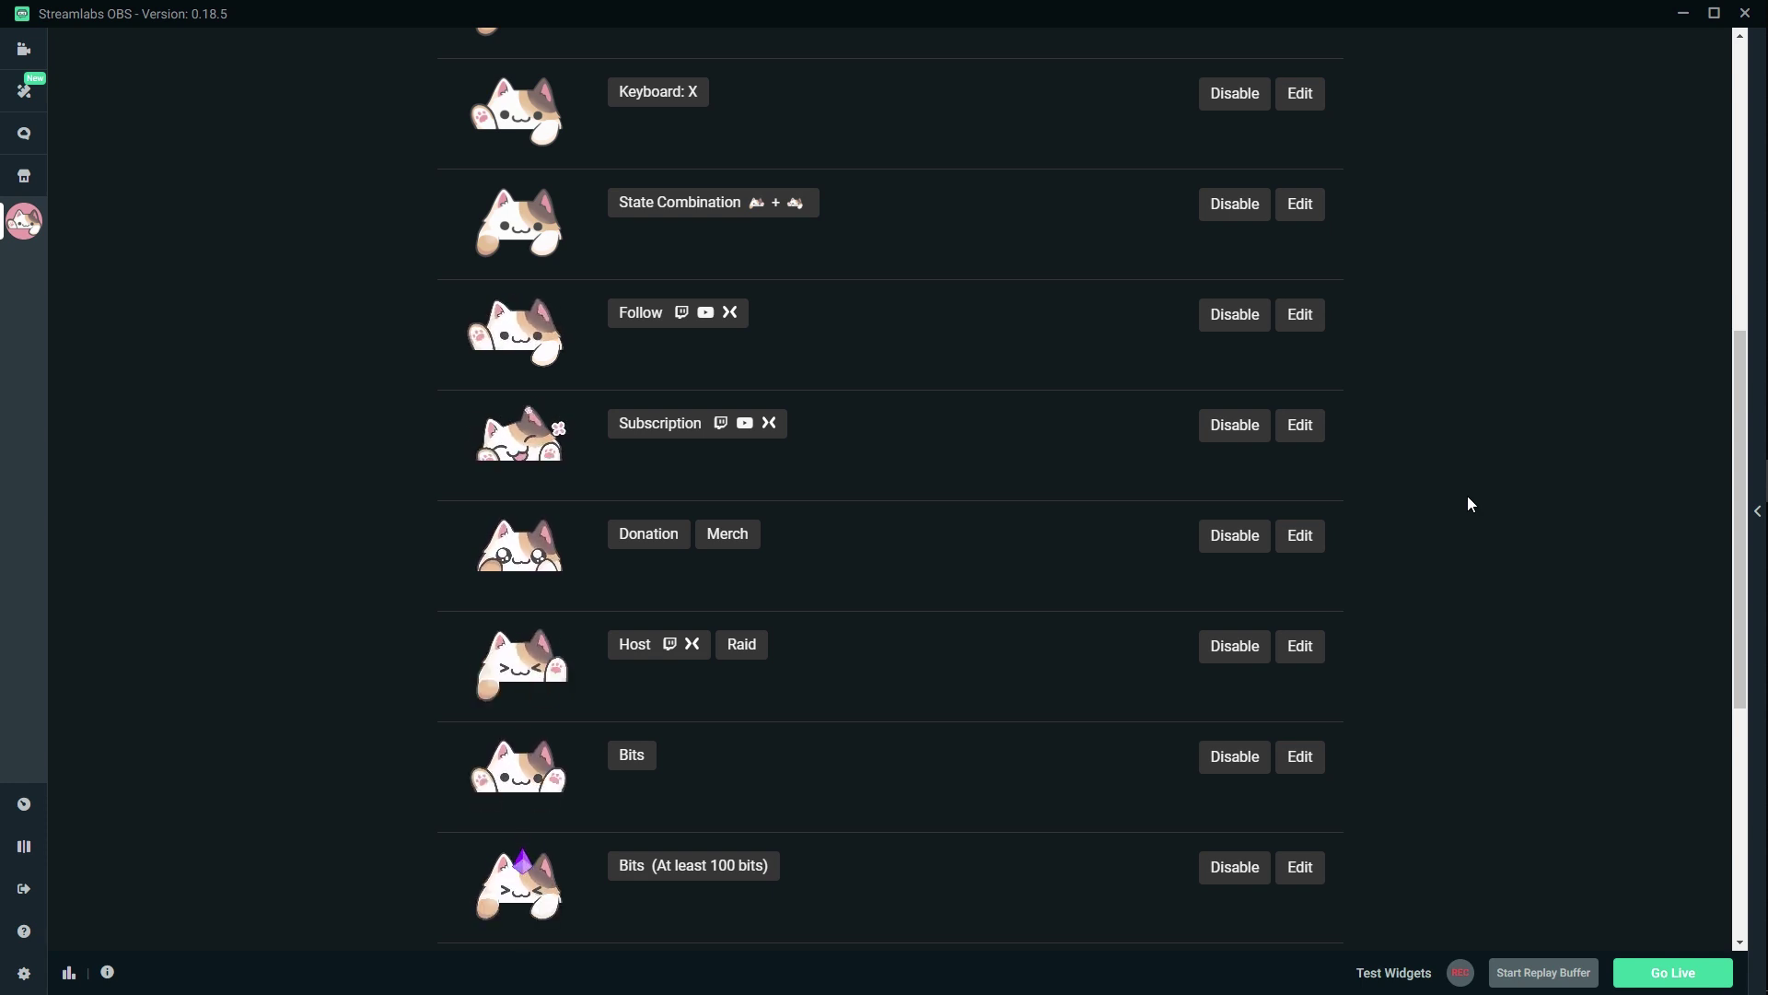
scroll(1467, 496, "down", 5)
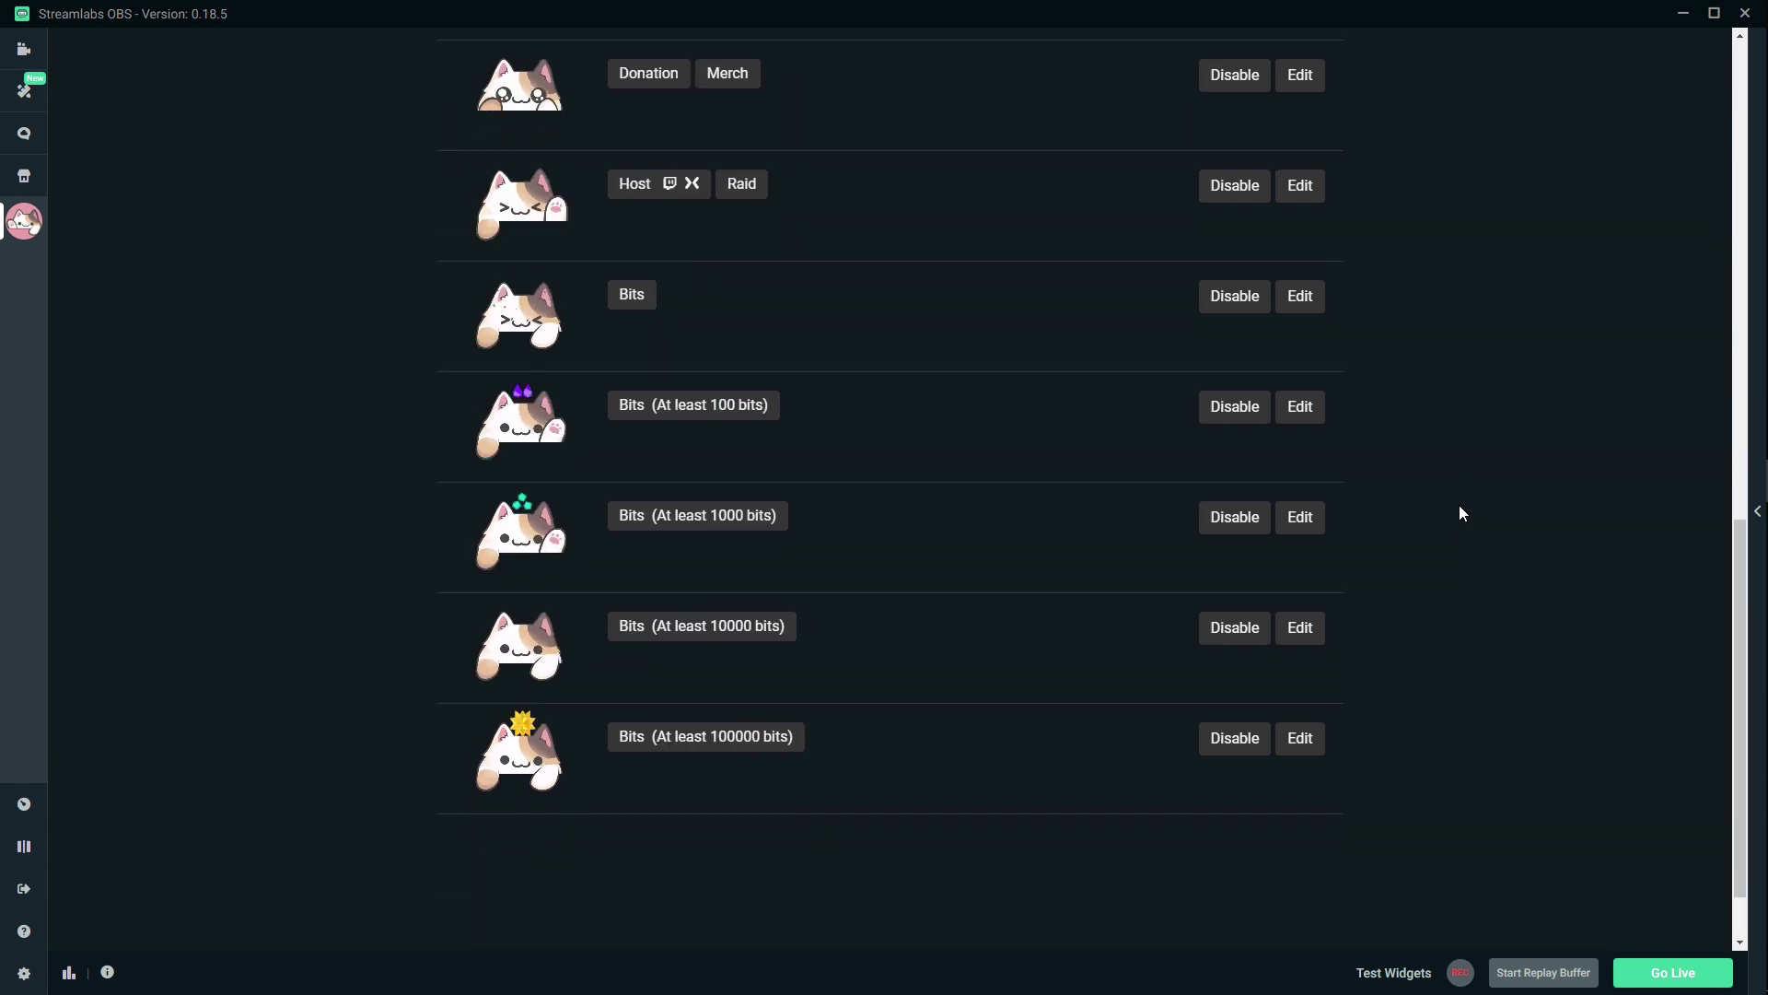
scroll(1461, 506, "up", 12)
left_click(1664, 68)
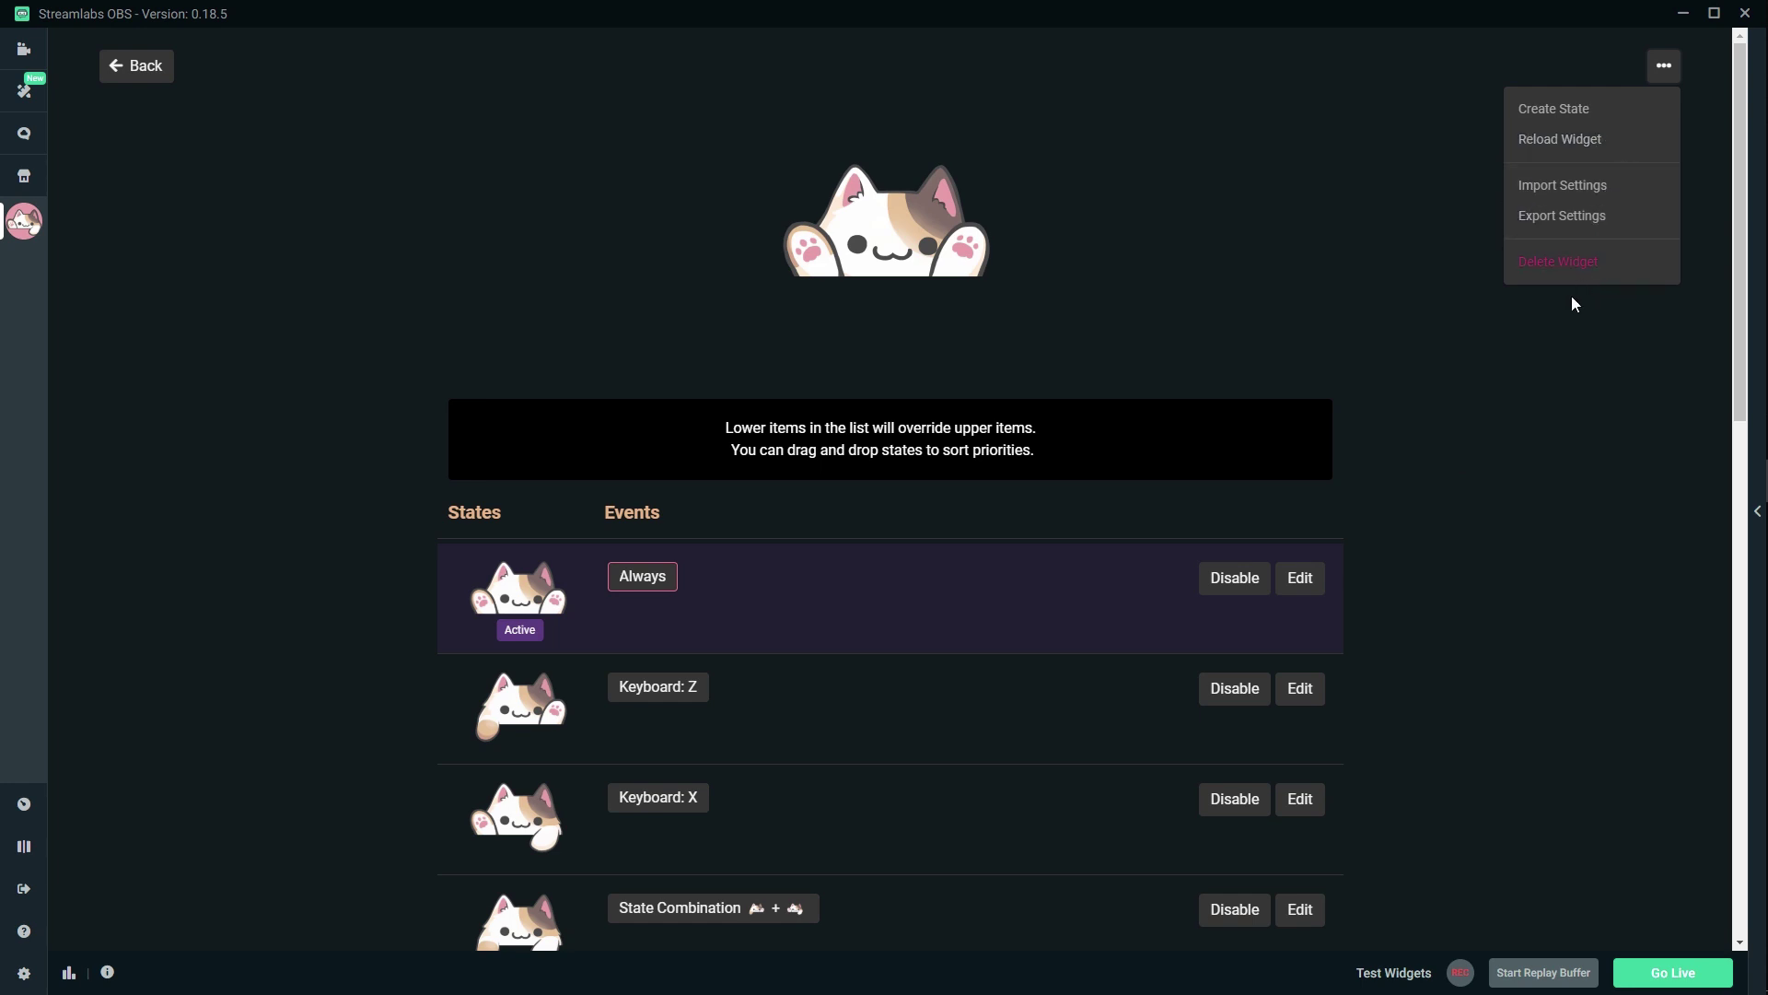
- Close the widget menu, reopen it, and dismiss it again to leave the states list showing
left_click(203, 200)
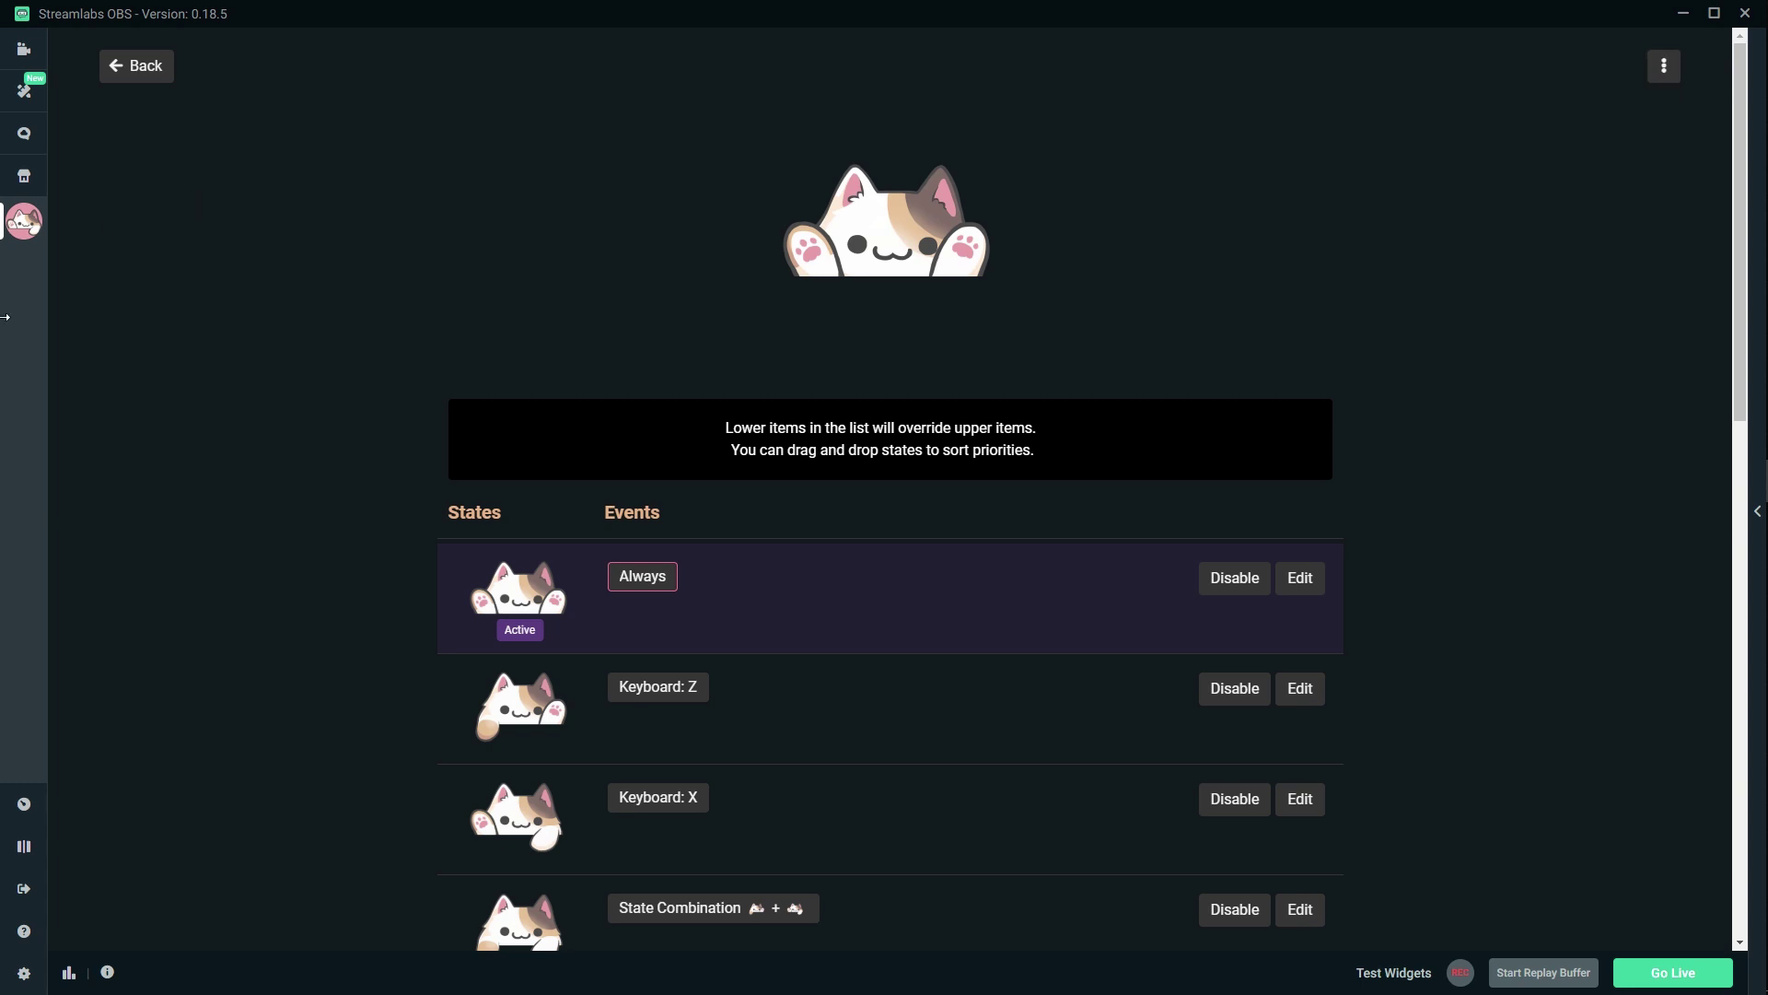
left_click(1661, 70)
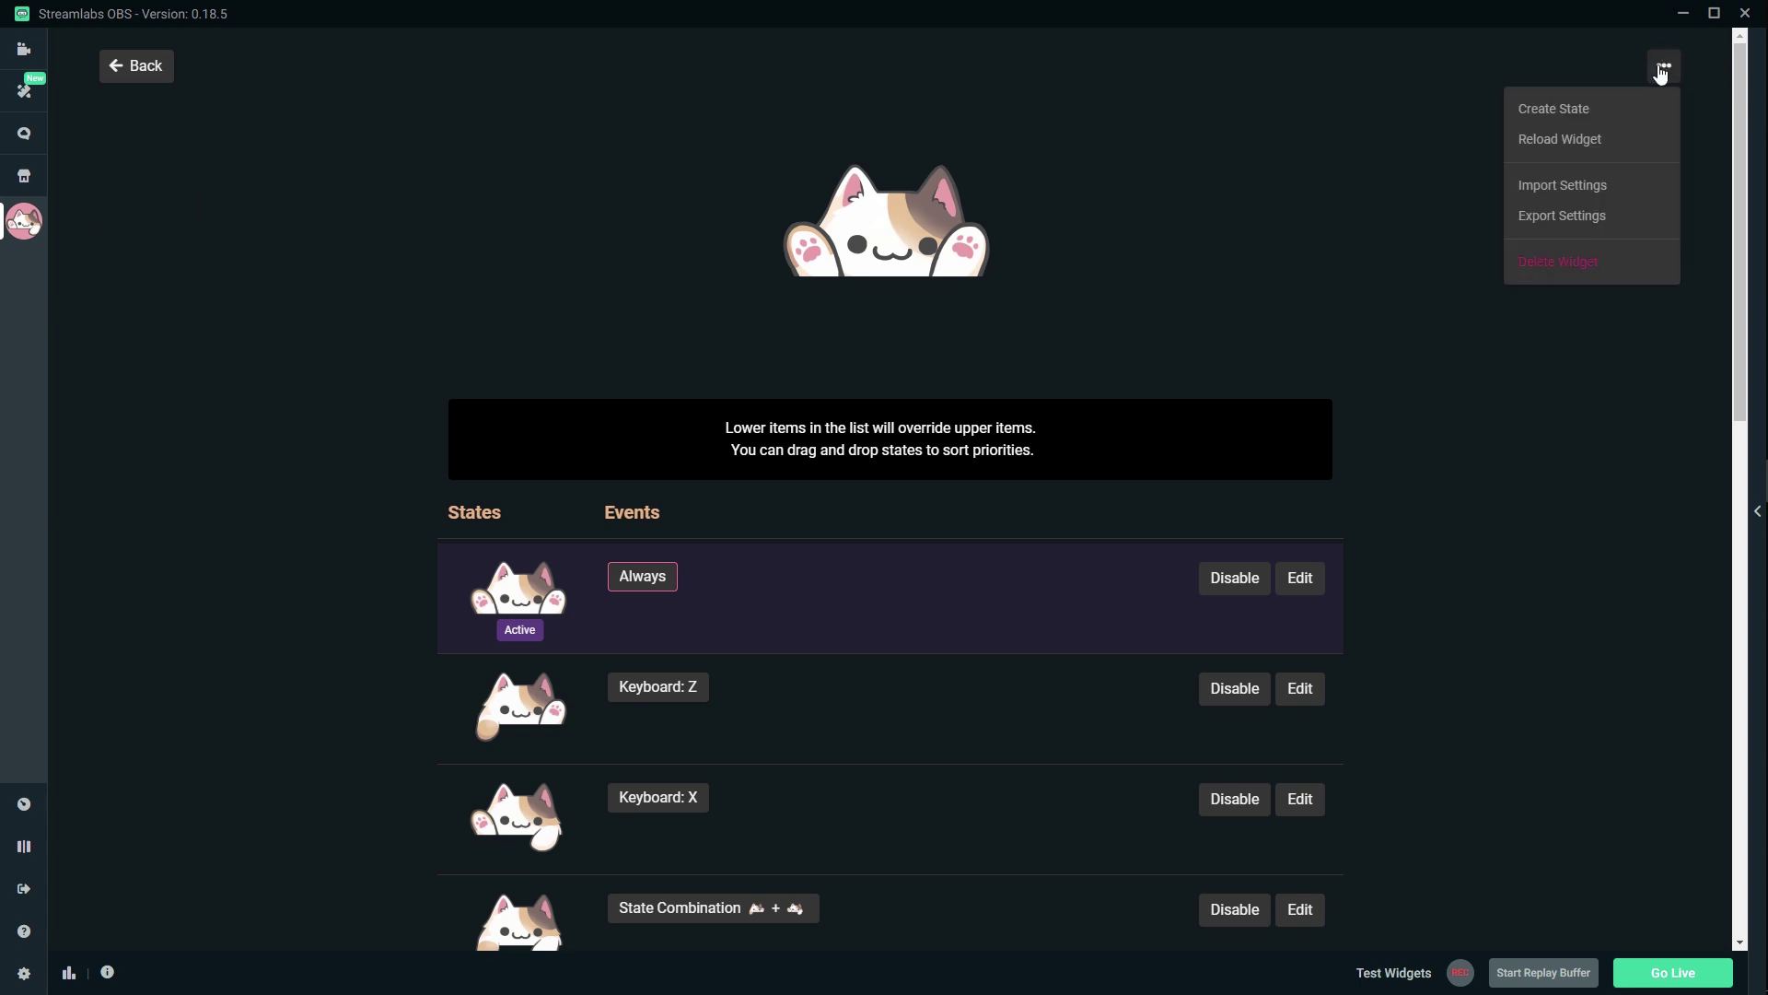
left_click(1662, 70)
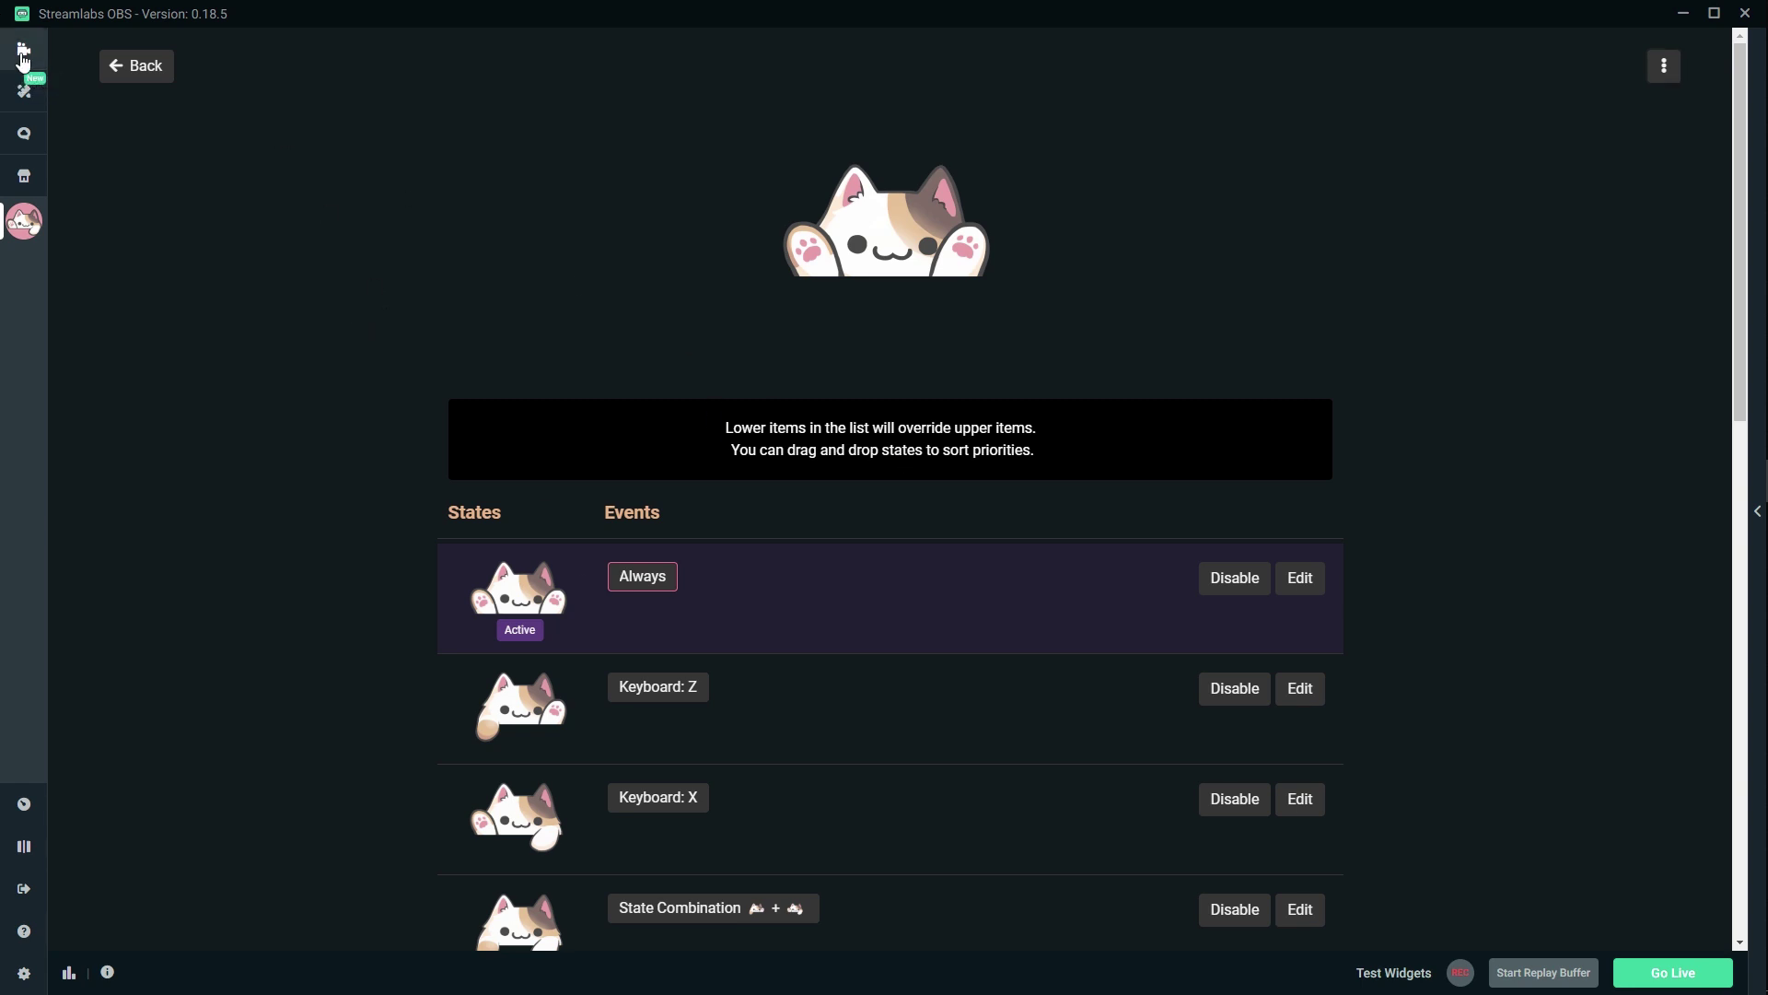
- Return to the editor's Starting Soon scene and select its Bongo Cat source, adding no new source
left_click(22, 57)
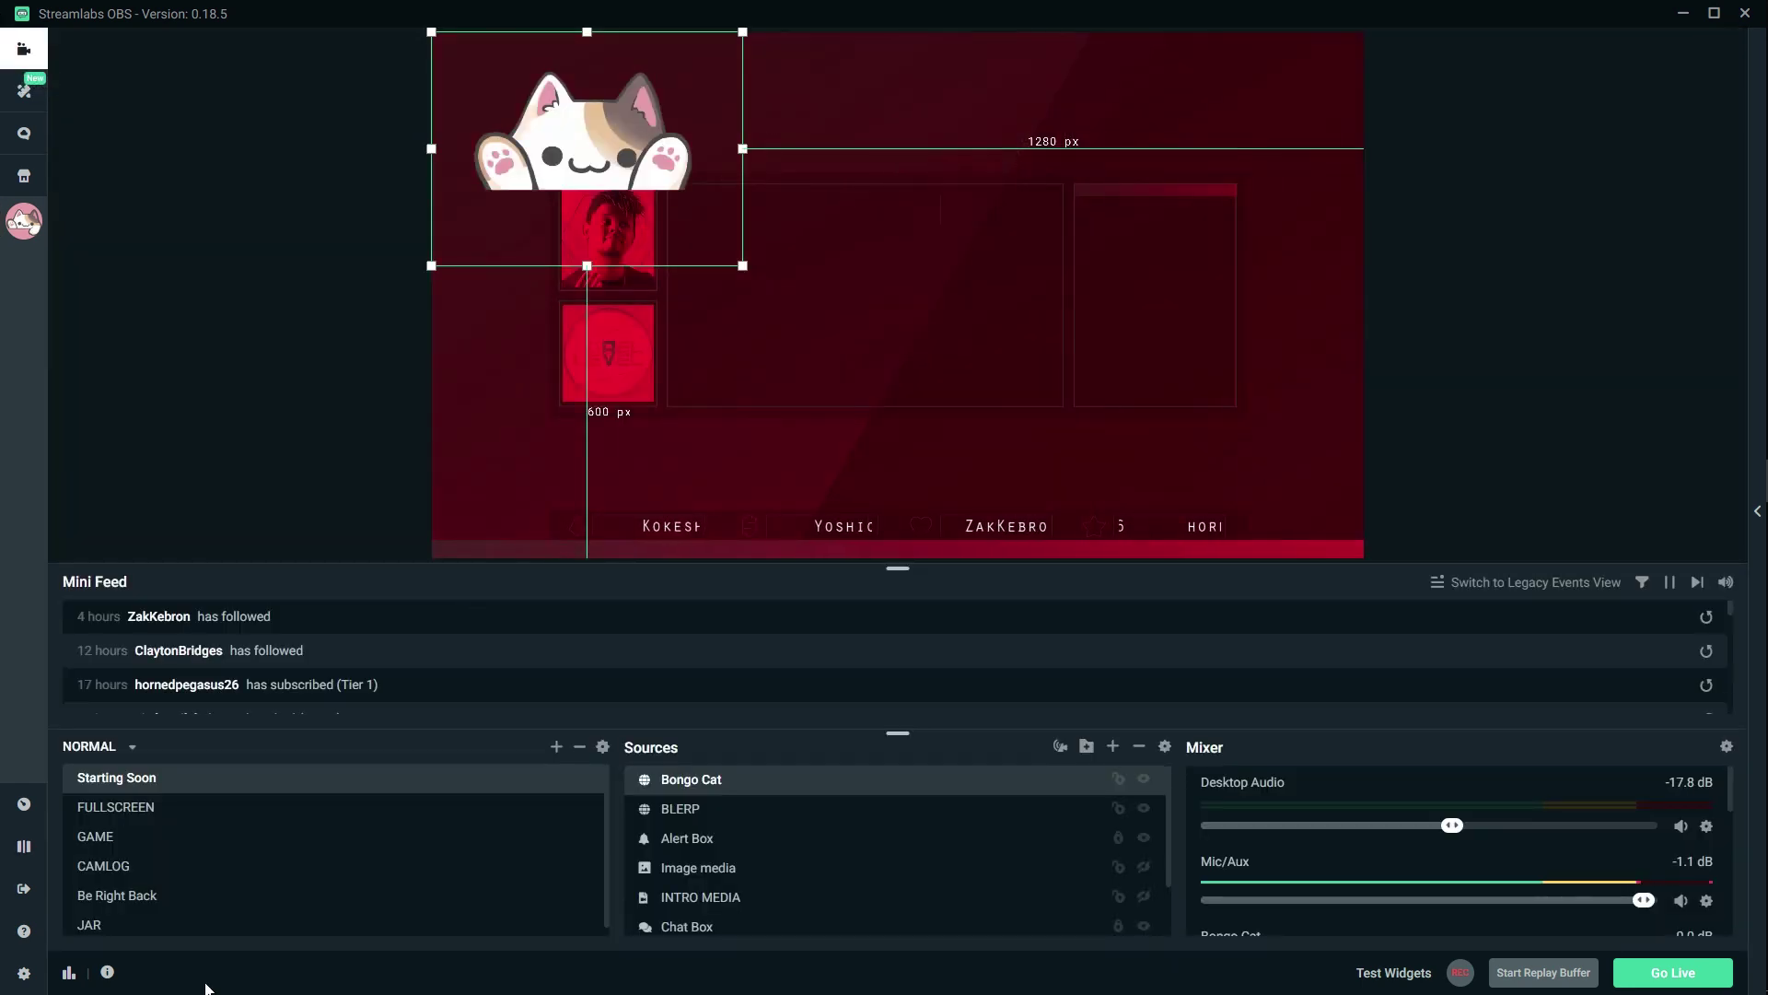
left_click(170, 808)
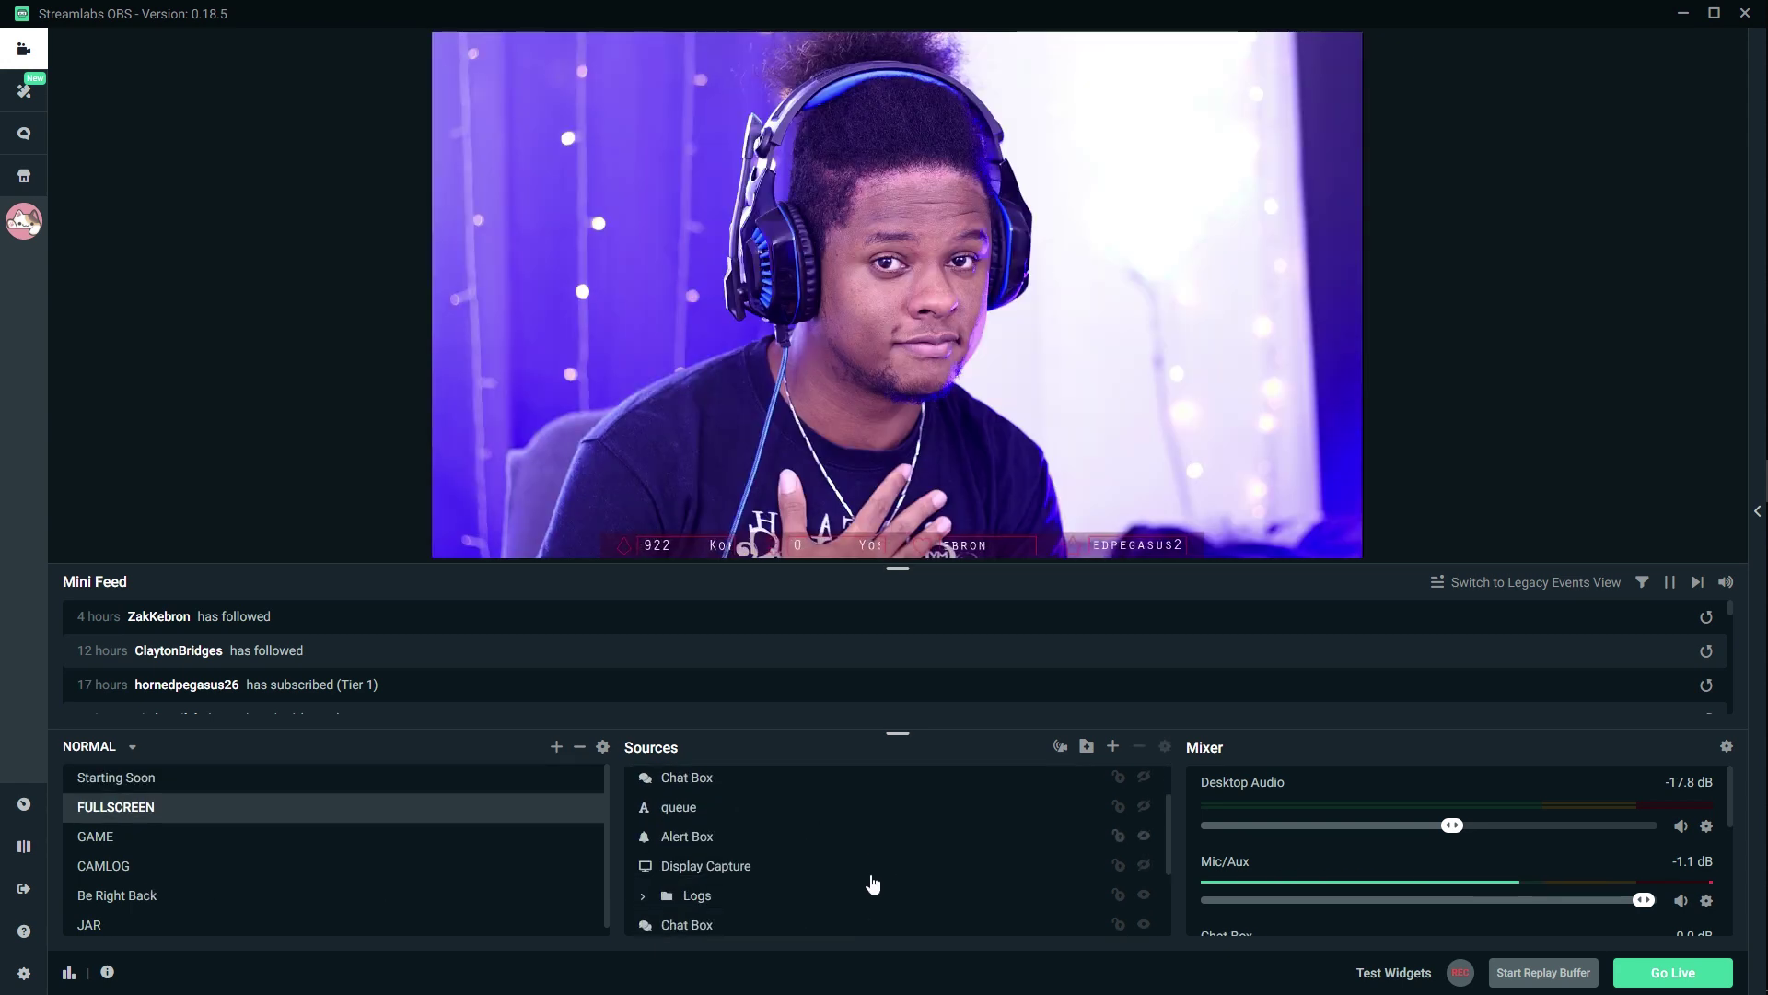
scroll(866, 883, "up", 3)
left_click(184, 778)
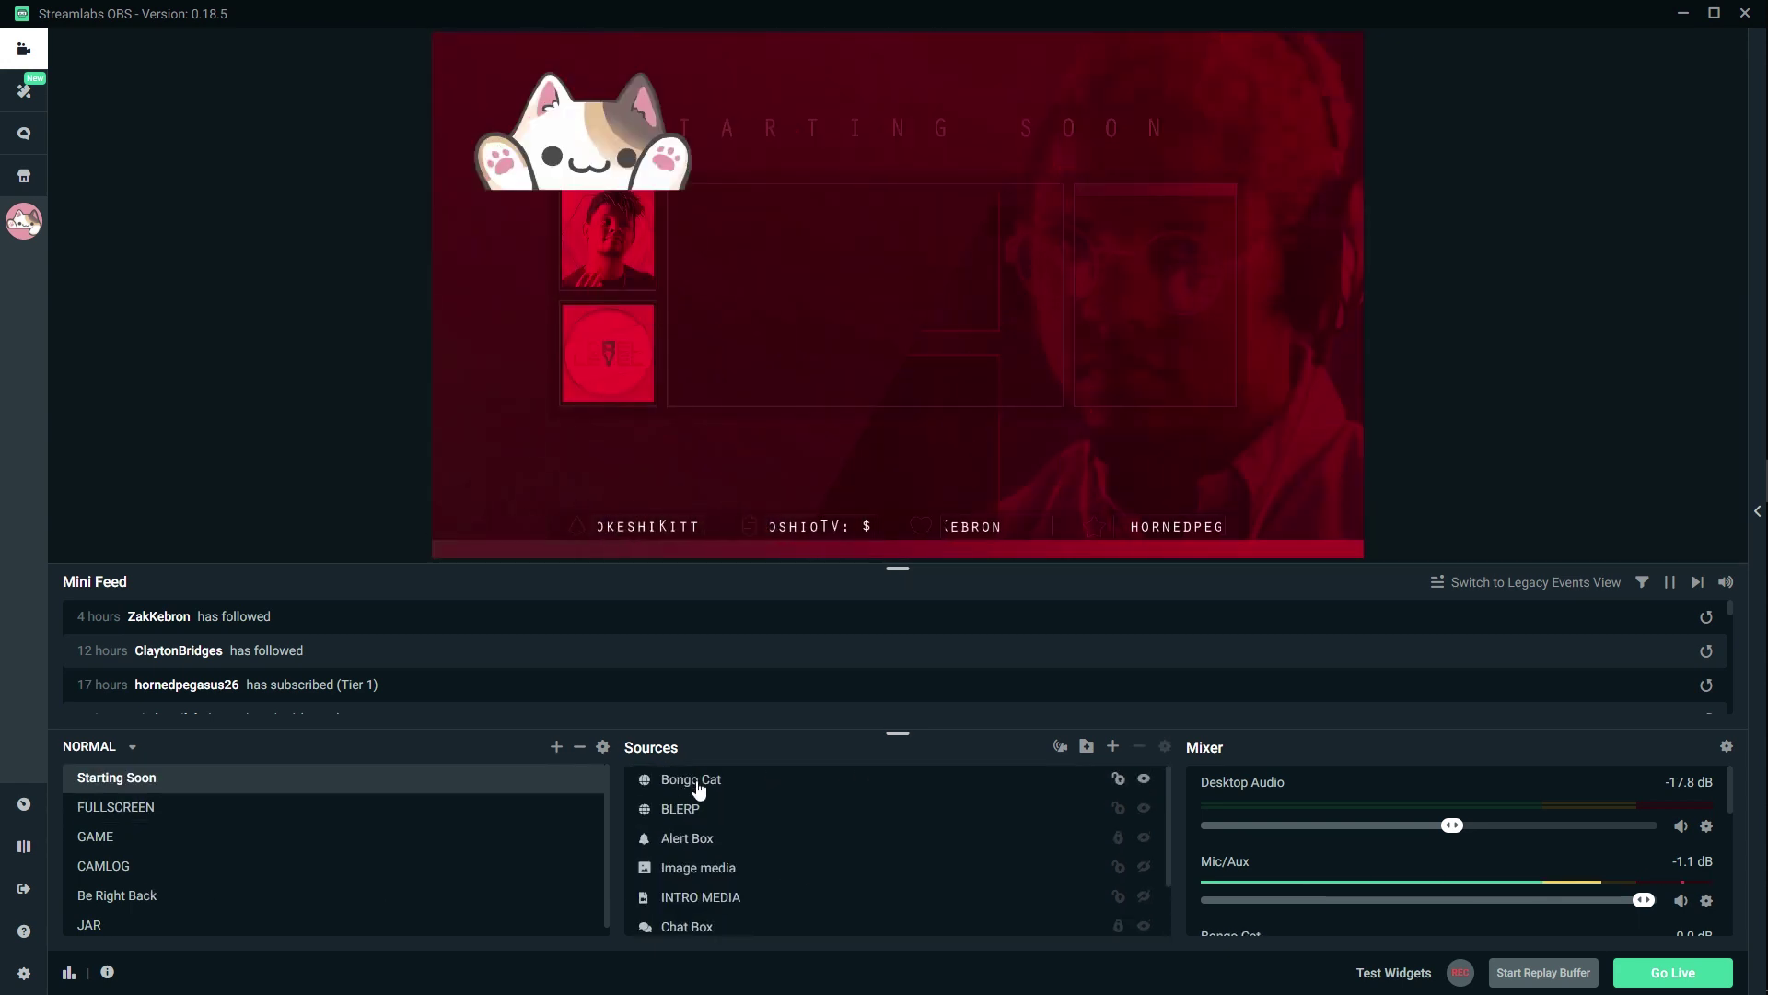
left_click(698, 790)
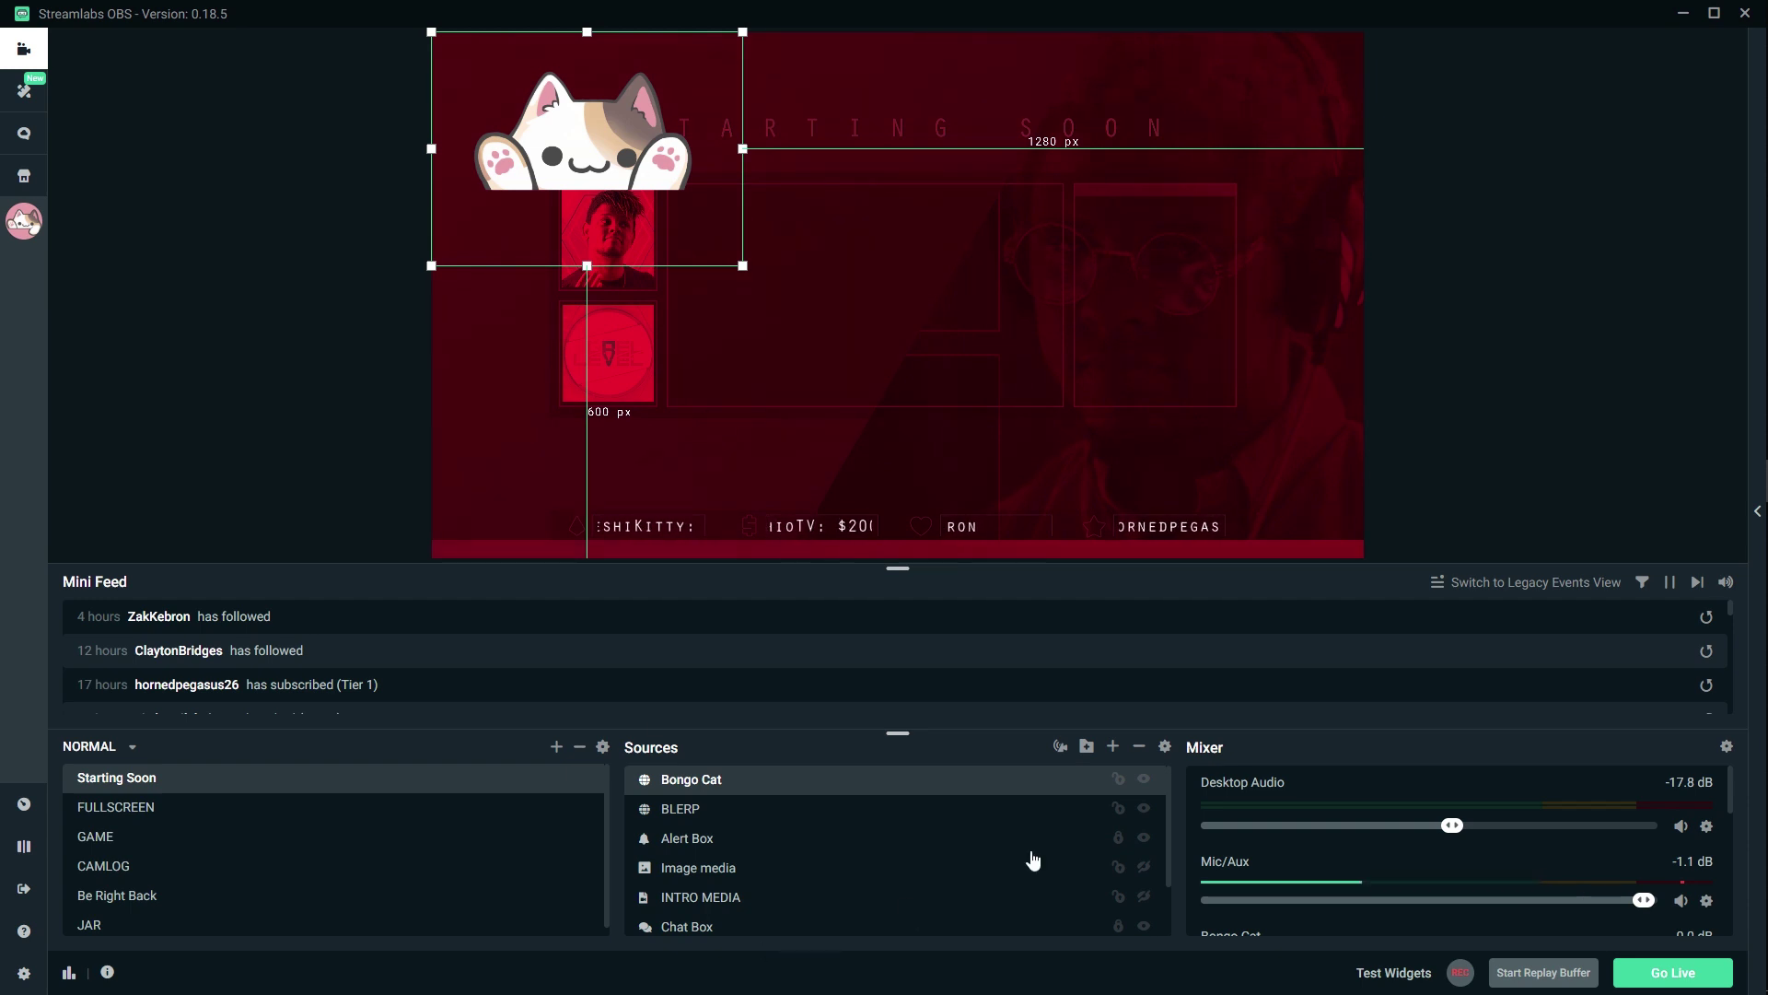
left_click(1113, 746)
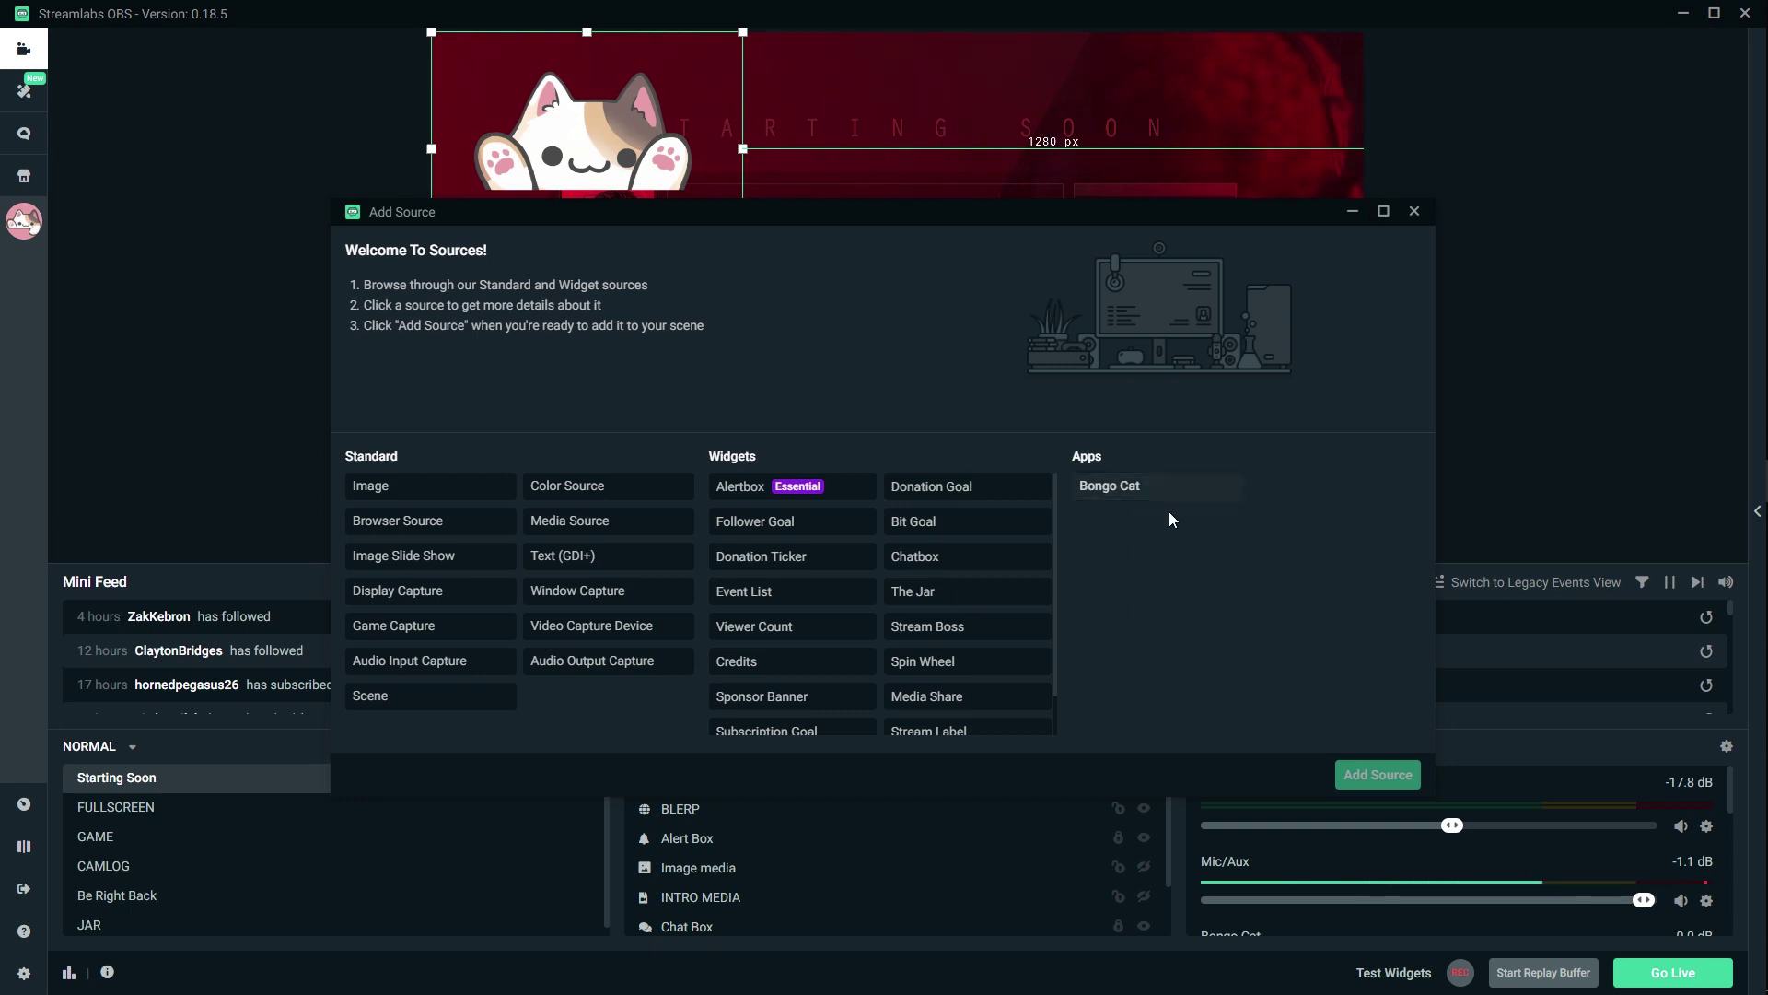
left_click(1415, 212)
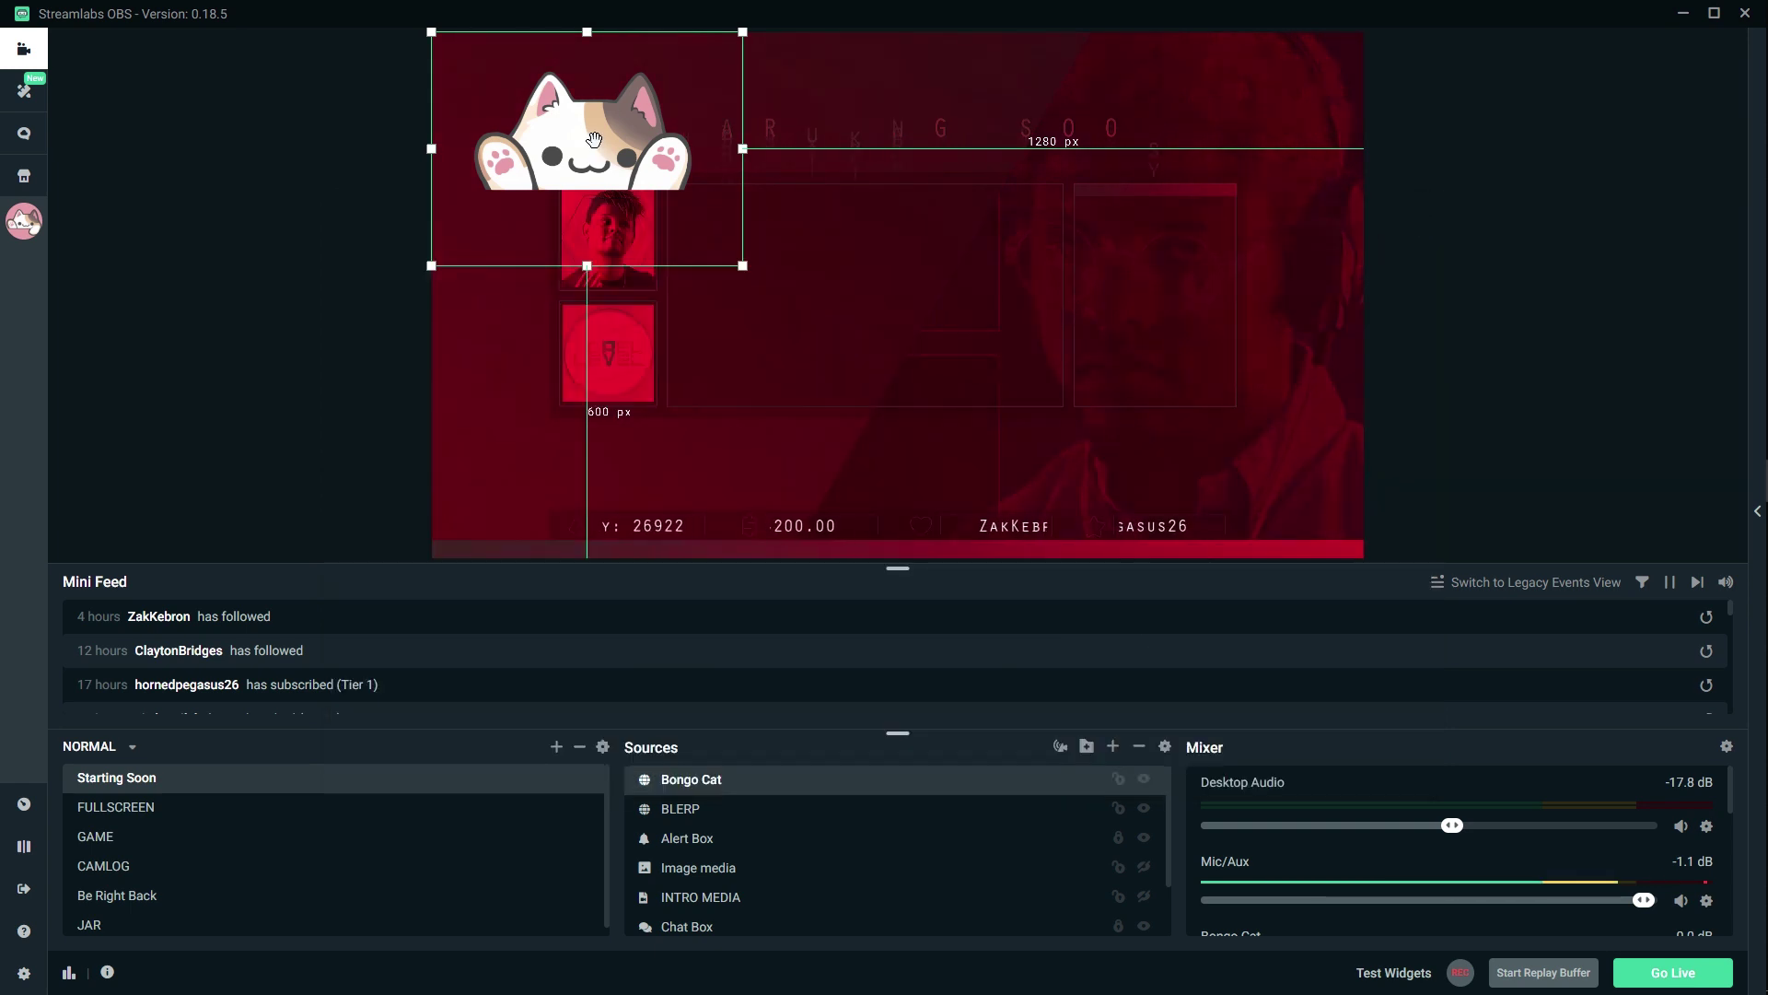
- Move the Bongo Cat to the top centre of the scene and fire a test Bits alert
left_click_drag(571, 173, 854, 173)
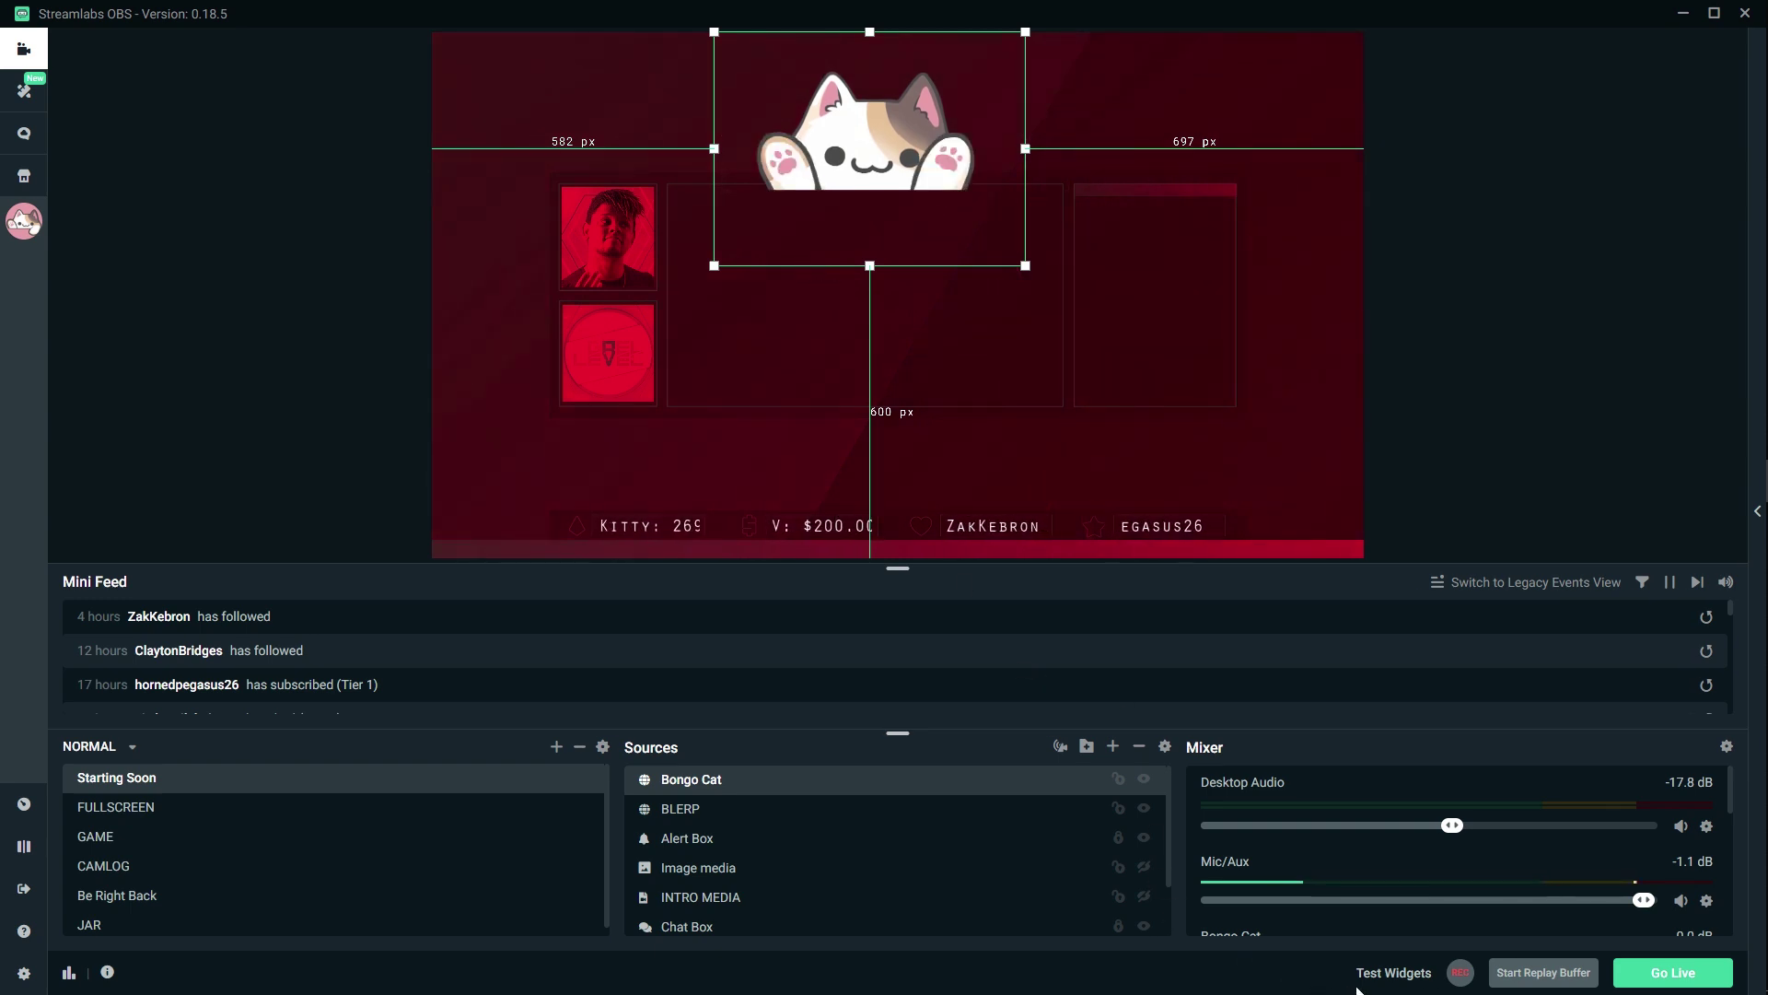
mouse_move(1393, 973)
left_click(1264, 975)
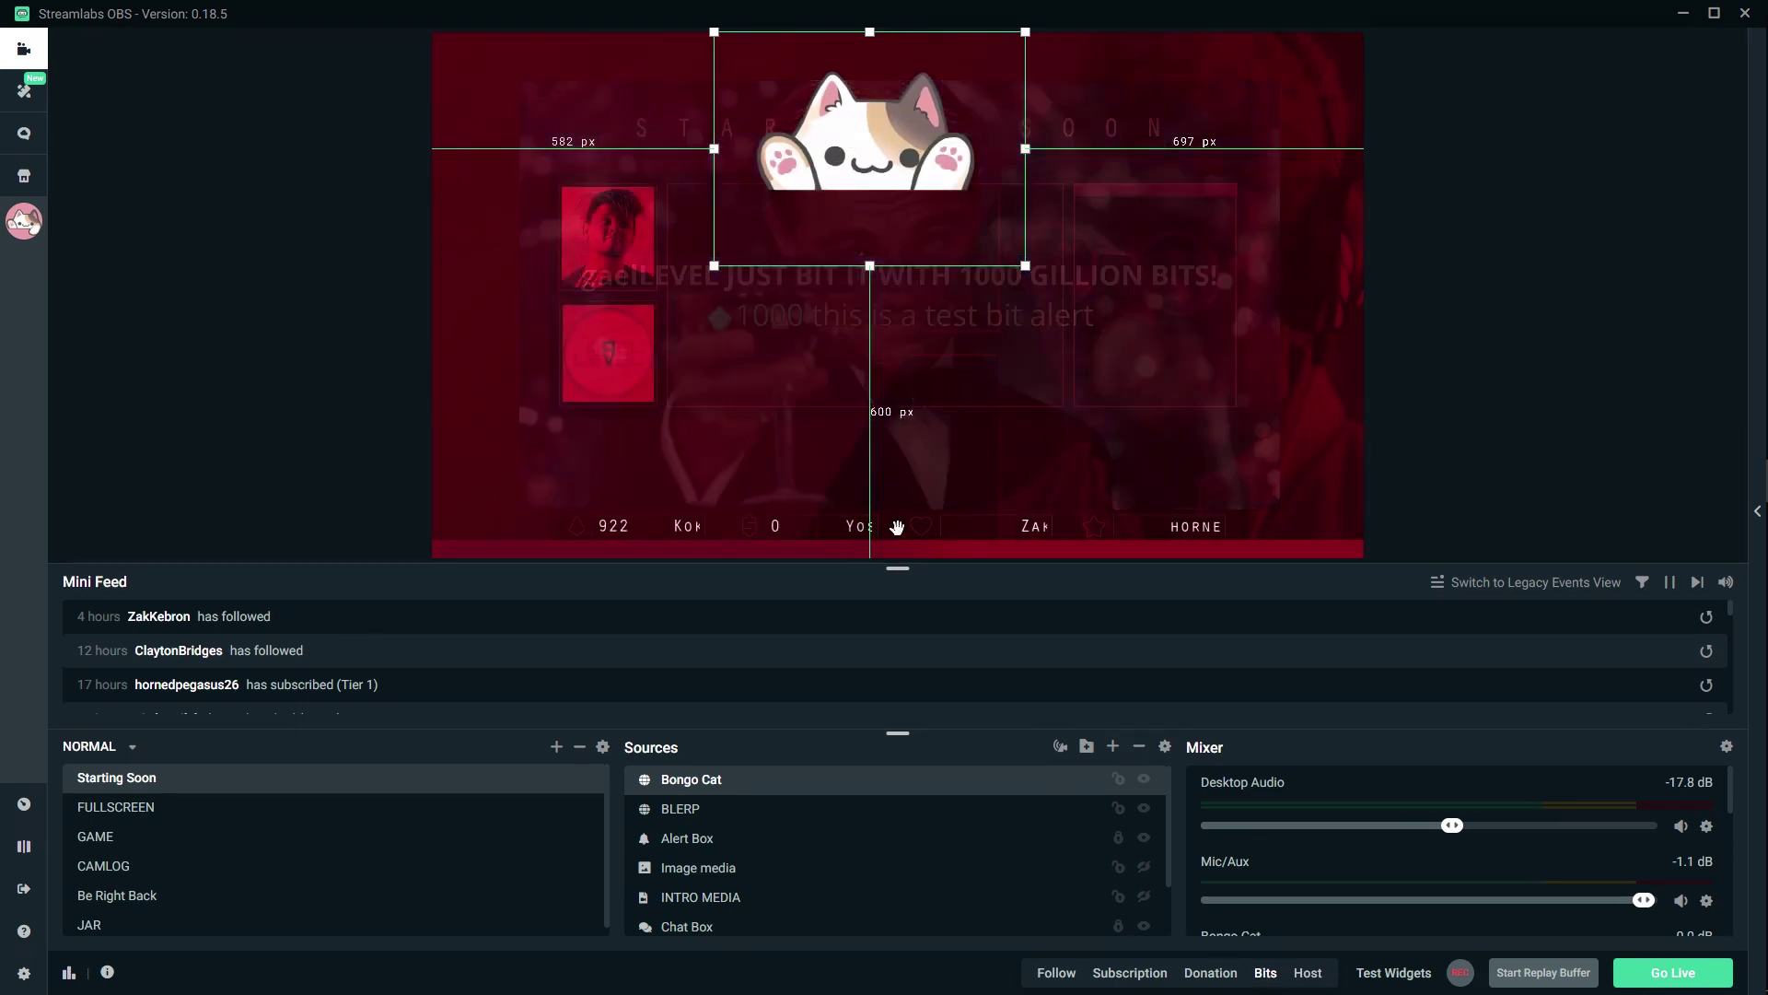
- Fire test Host, Donation, Follow and Subscription alerts to watch the Bongo Cat react
left_click(1306, 974)
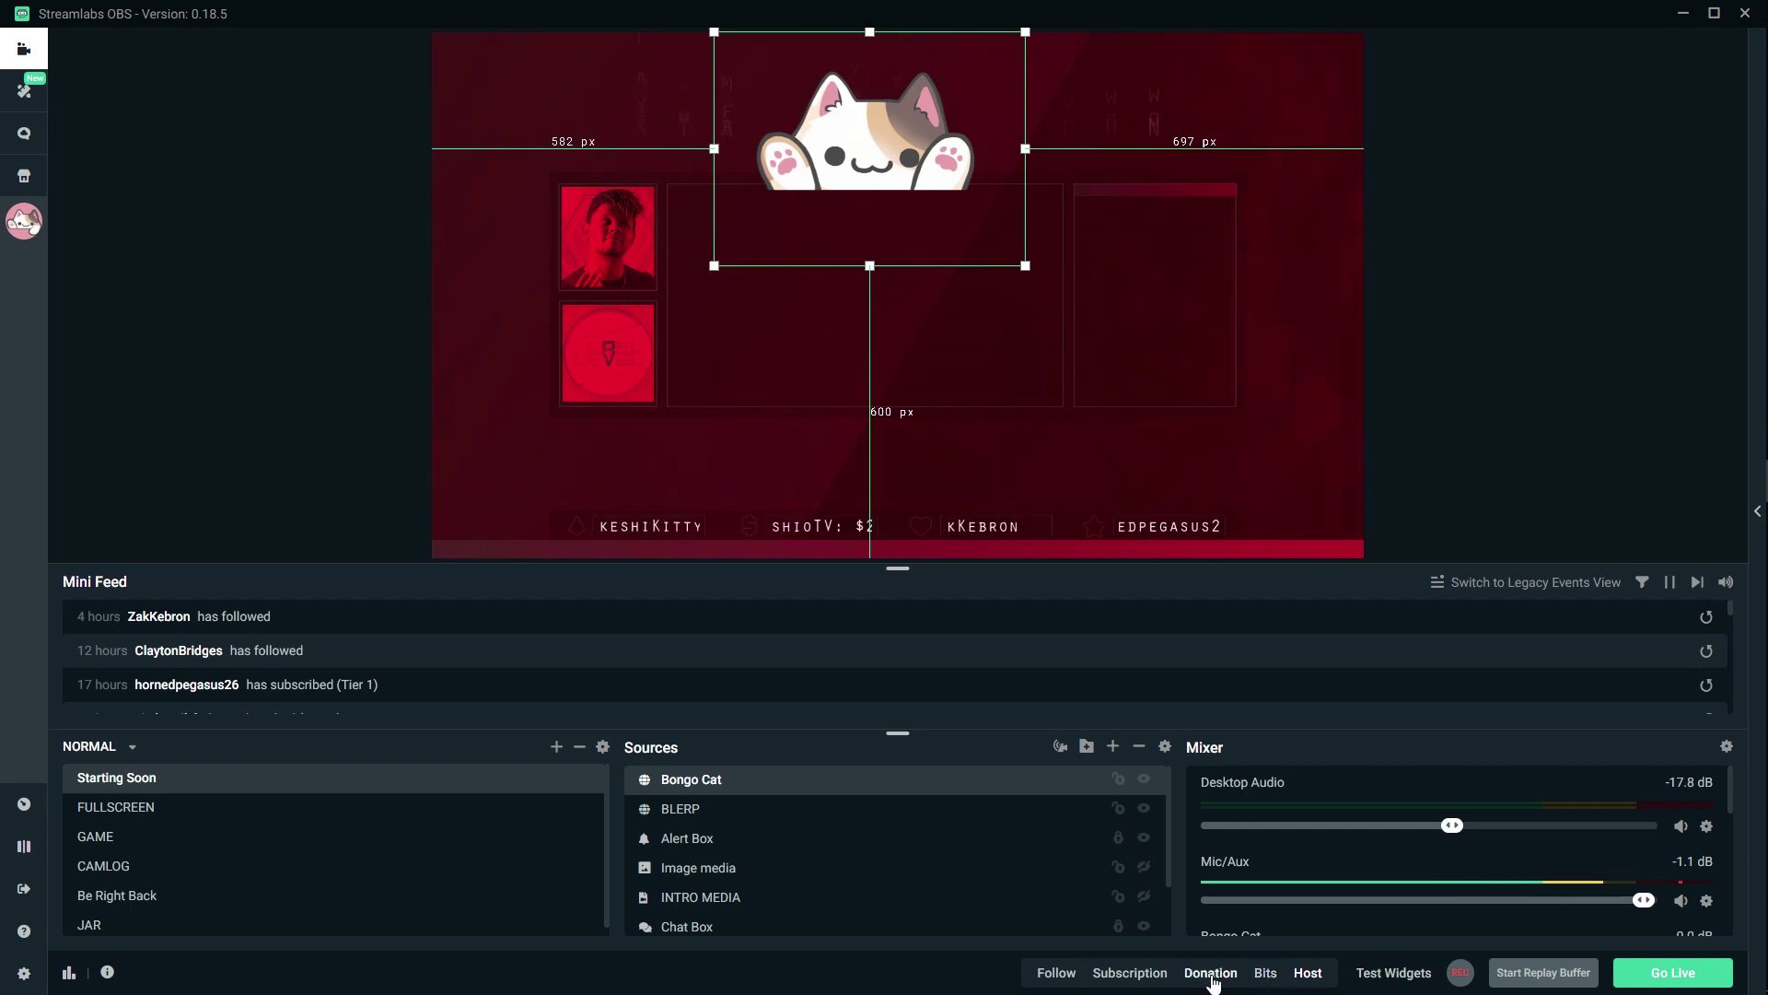
left_click(1206, 979)
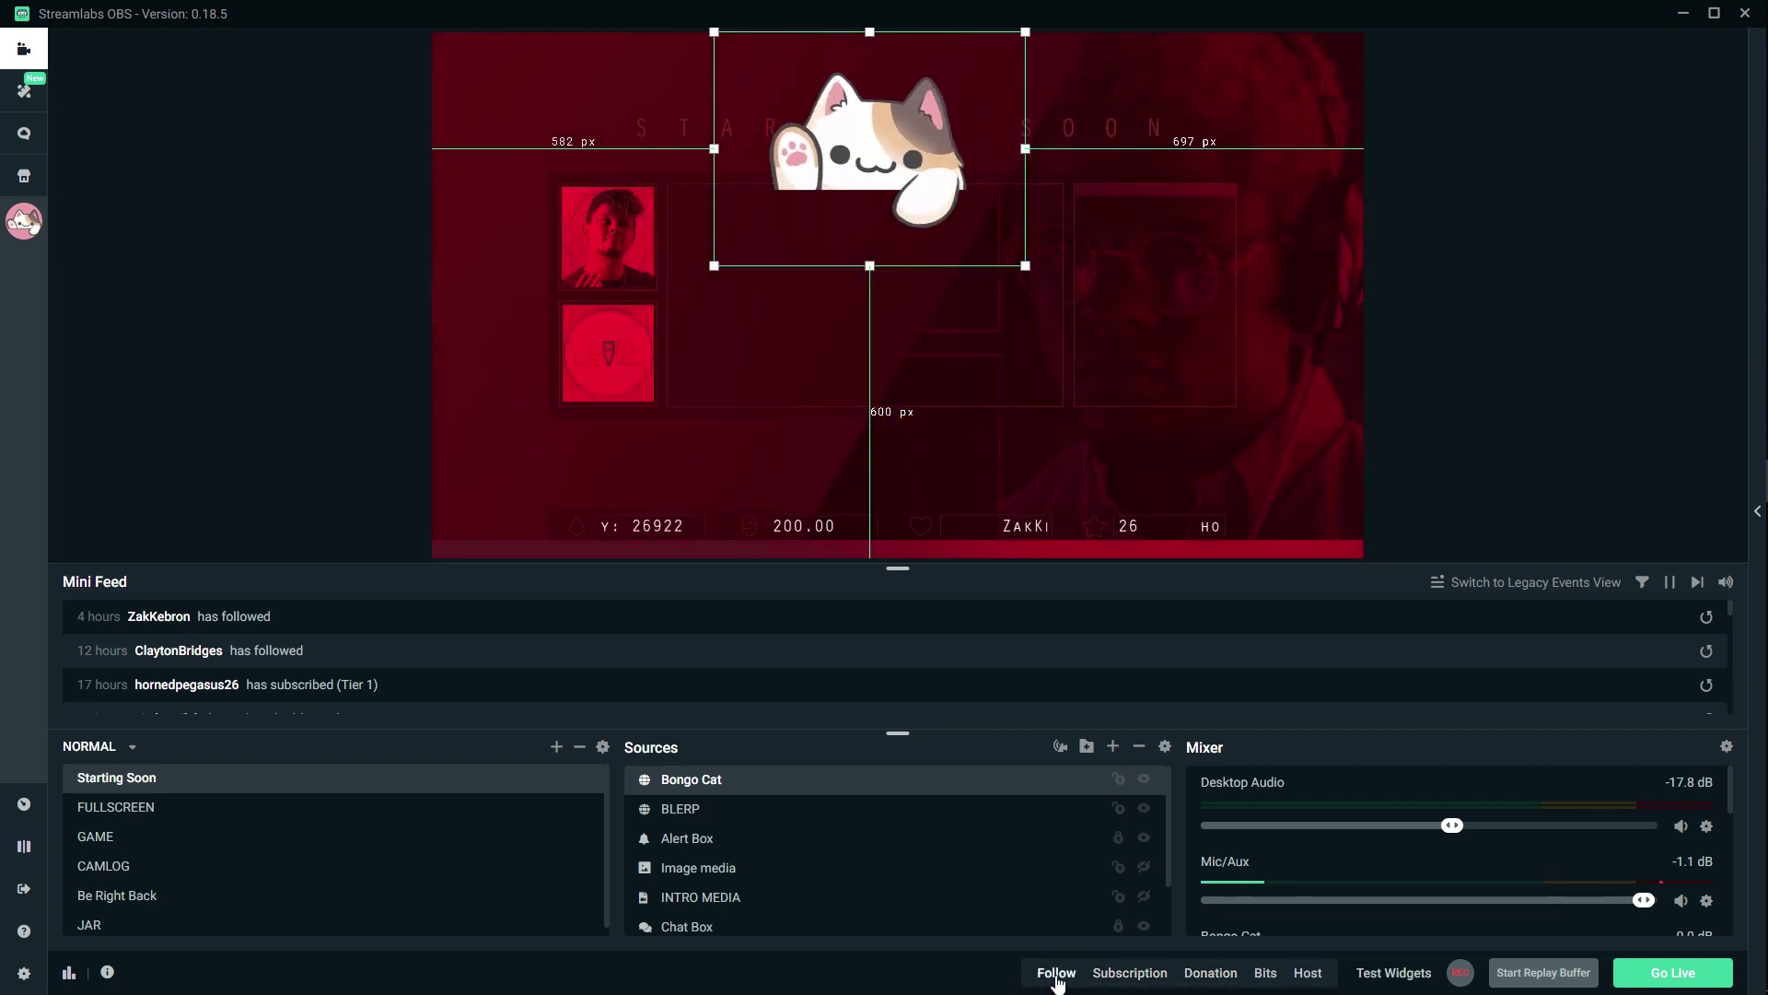
left_click(1056, 979)
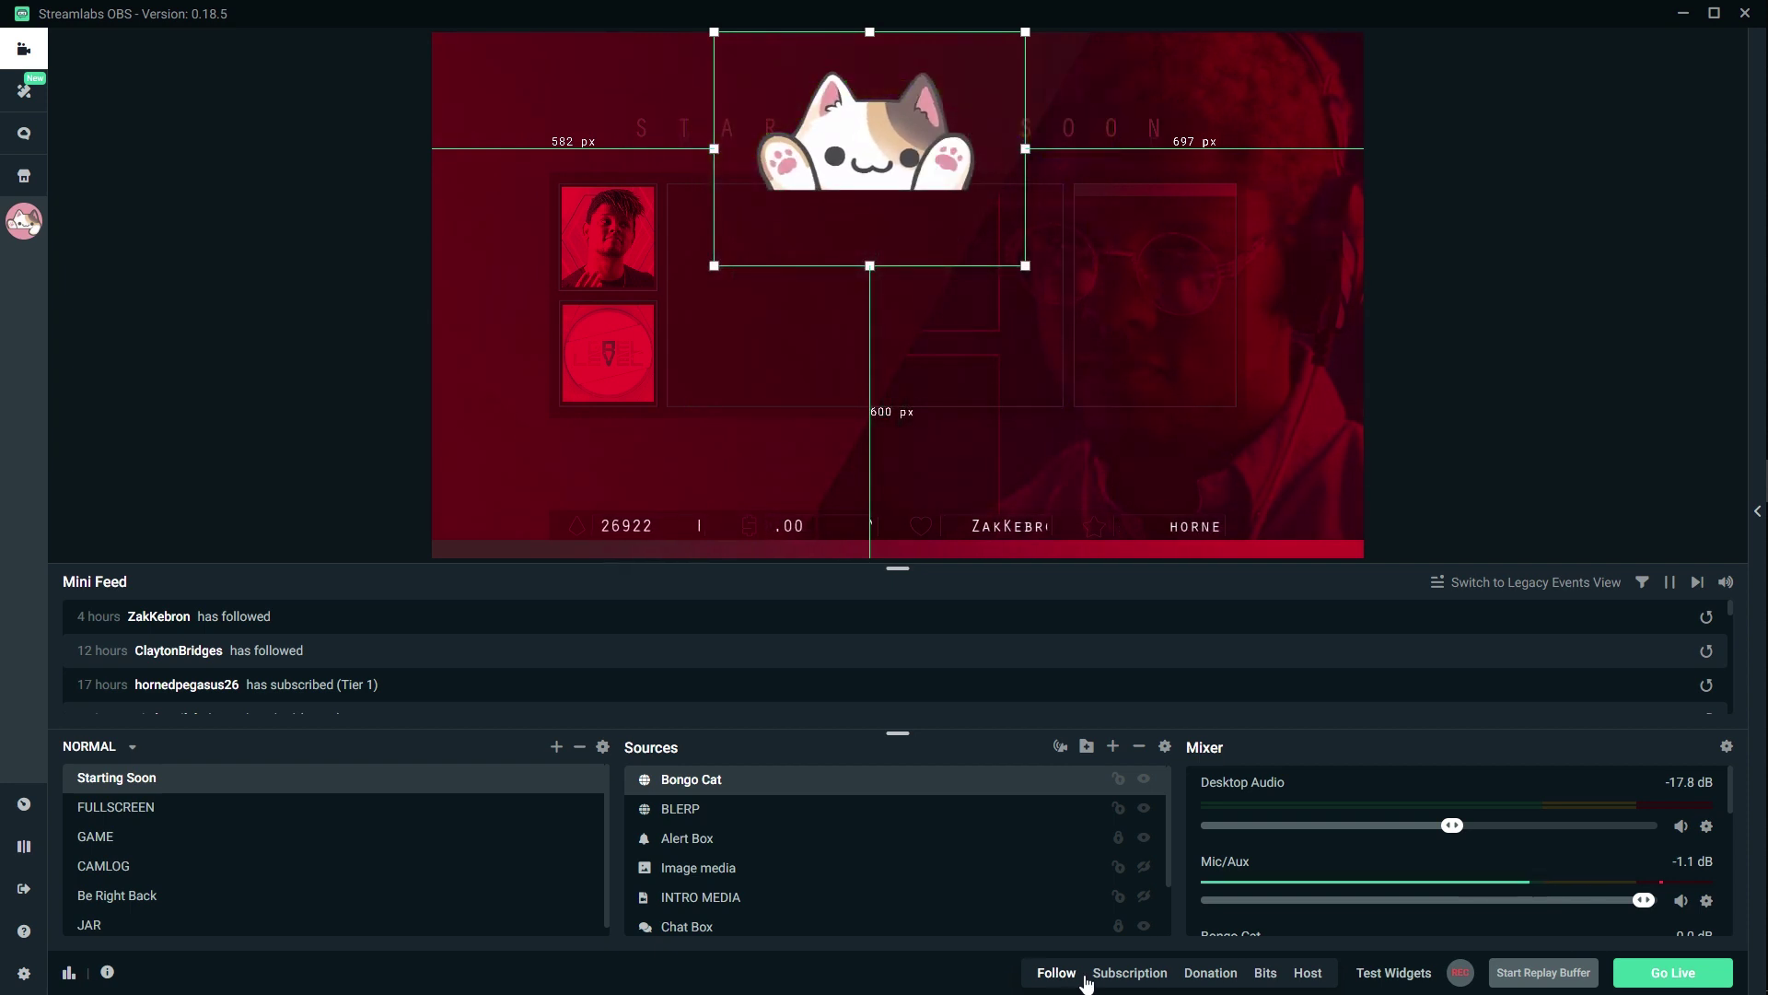
left_click(1135, 974)
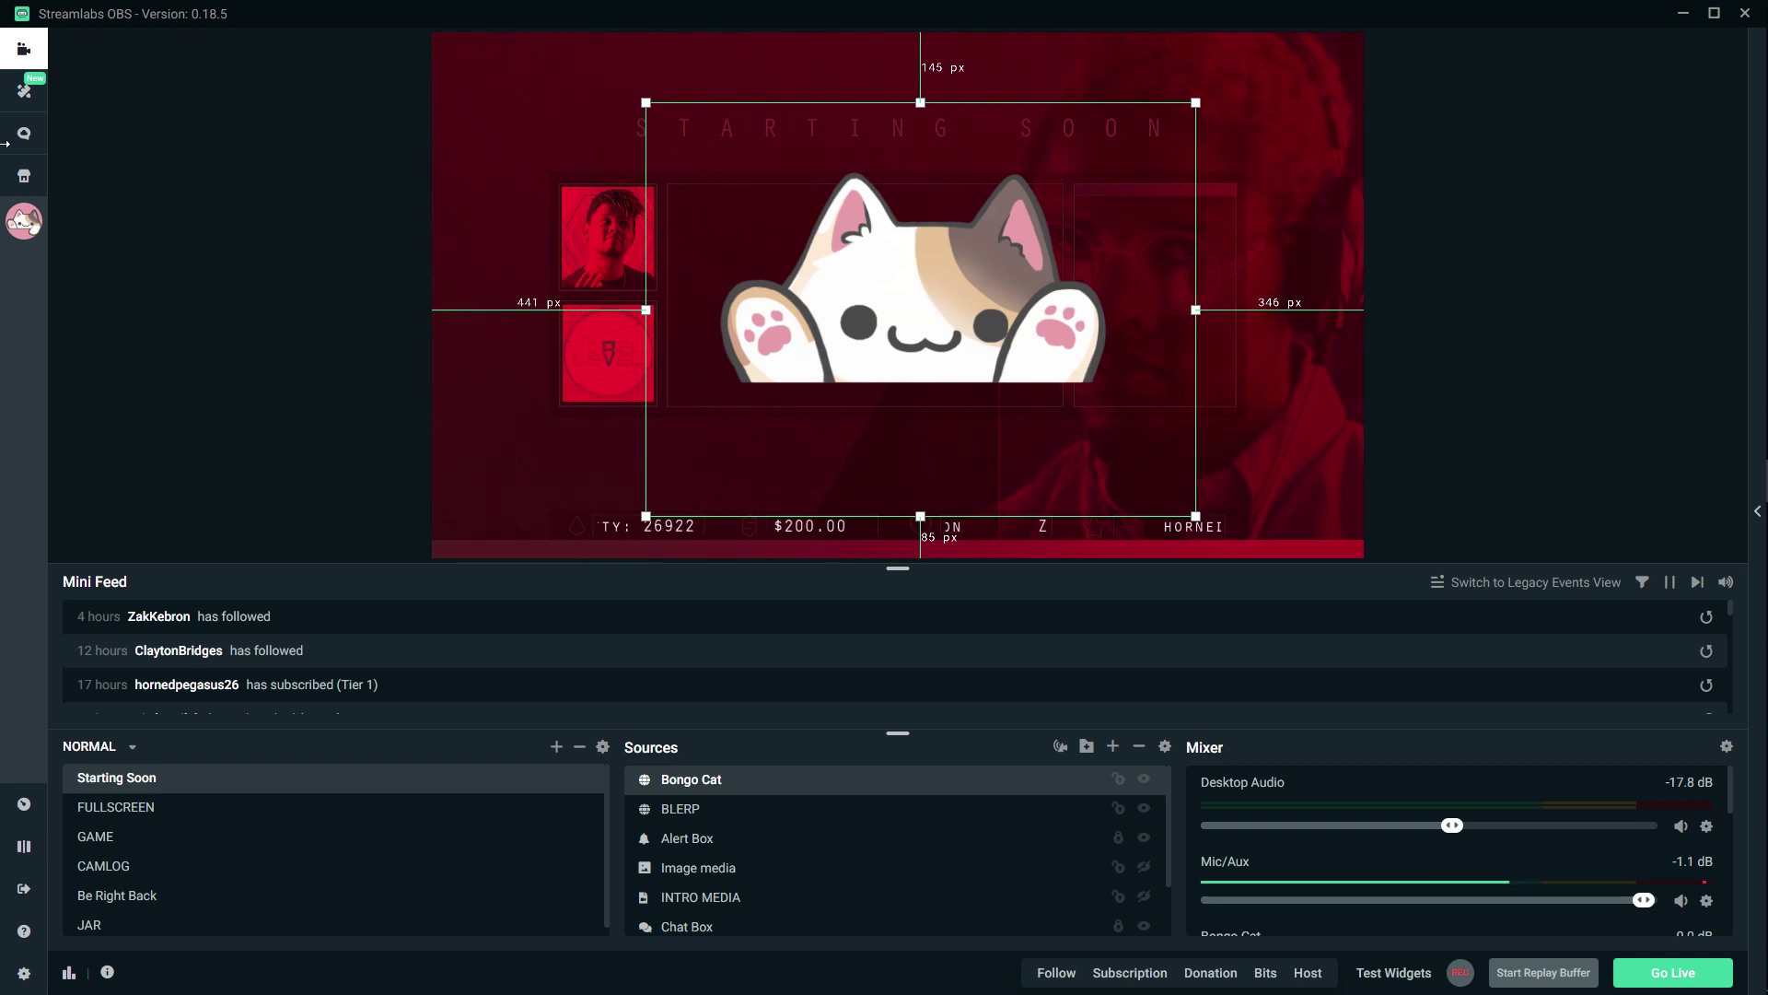
left_click(24, 175)
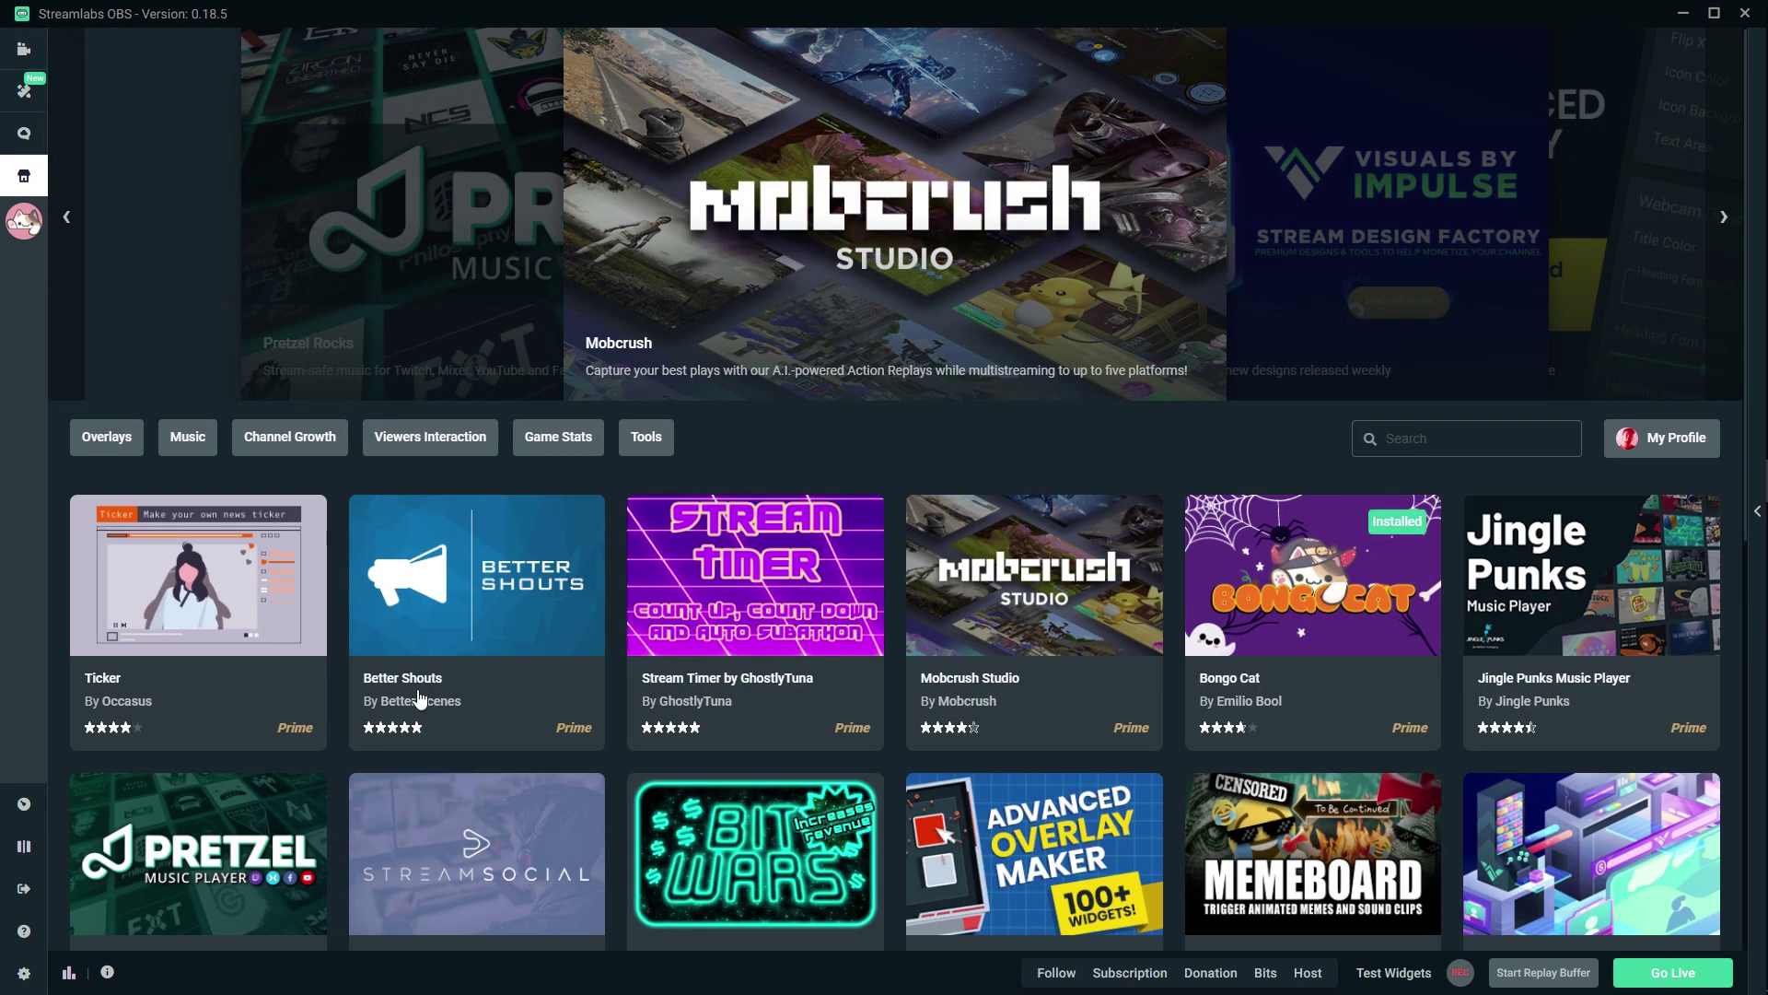
scroll(386, 700, "down", 8)
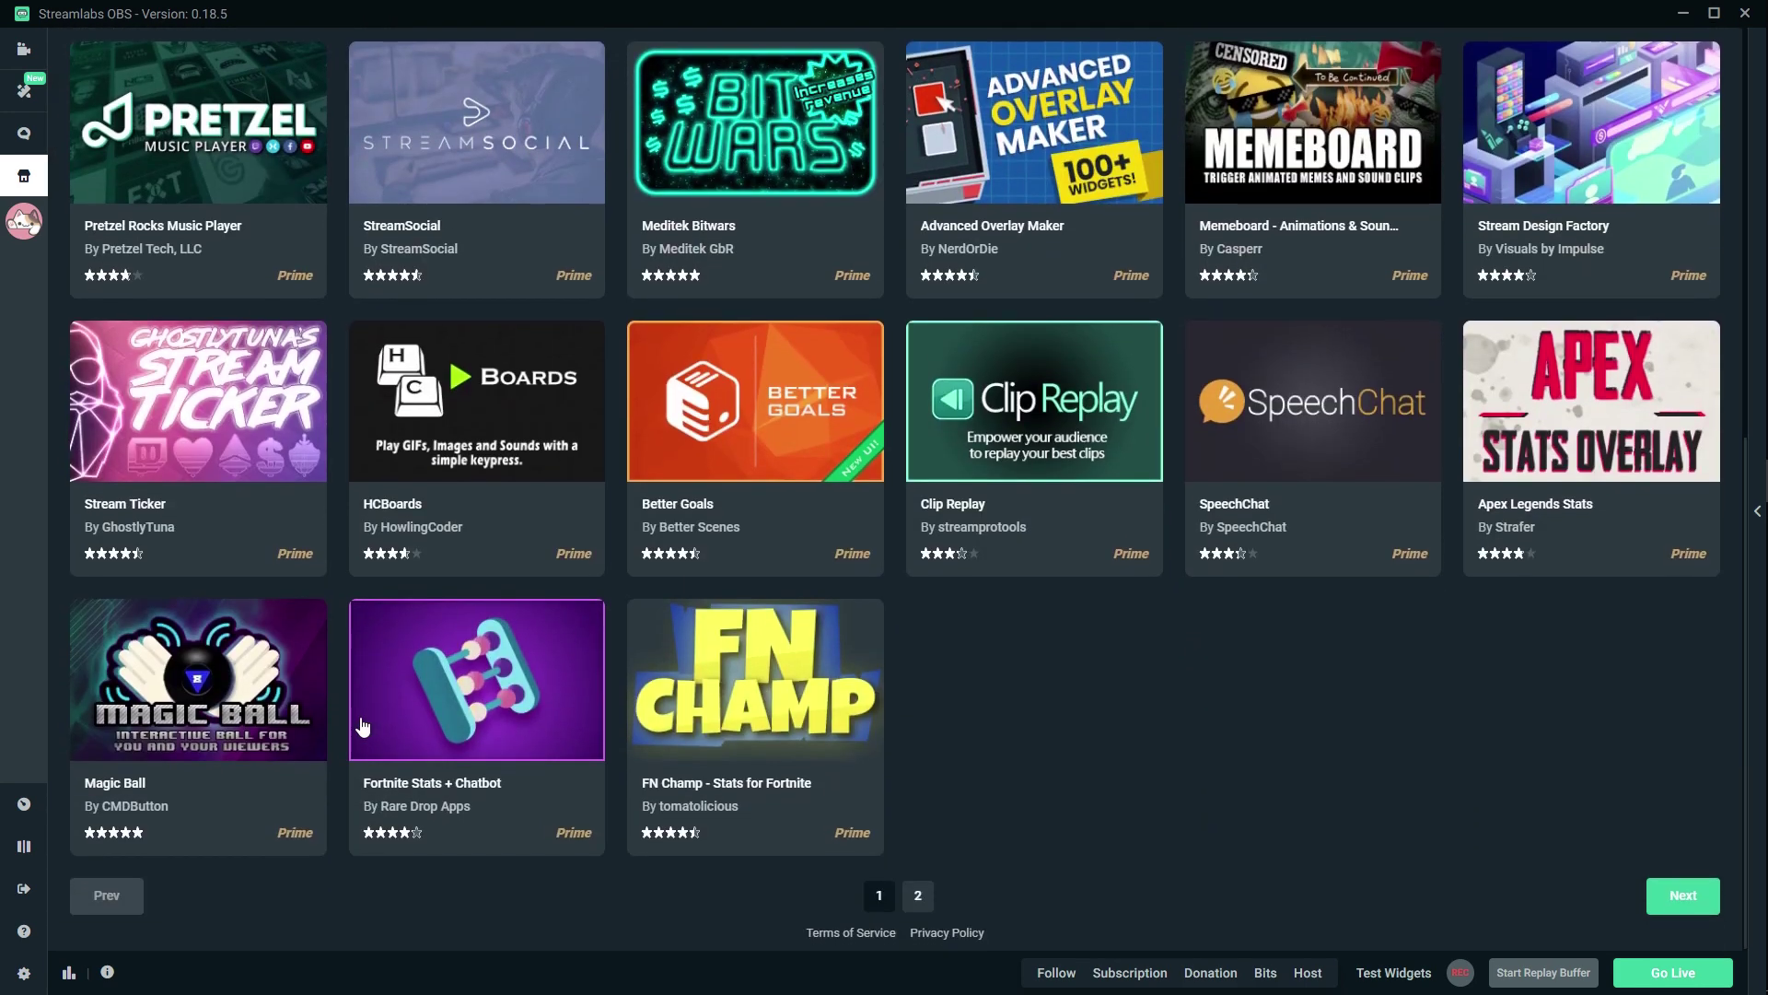
scroll(369, 718, "up", 8)
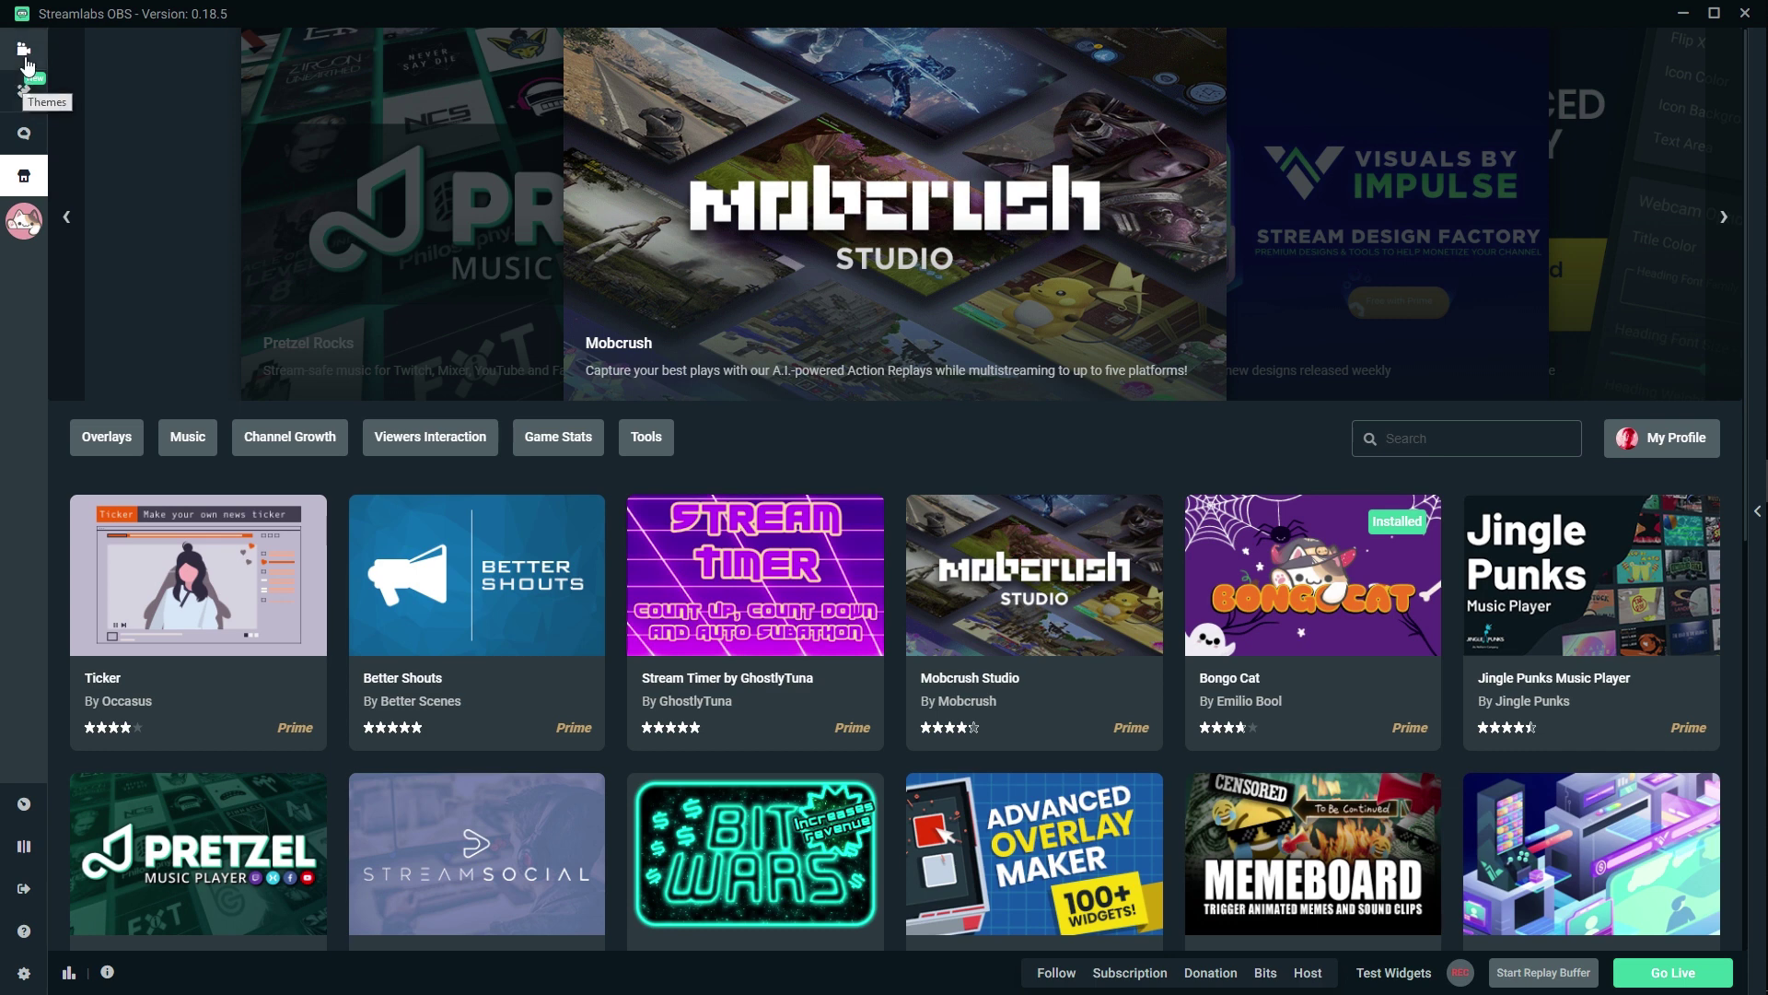
left_click(24, 49)
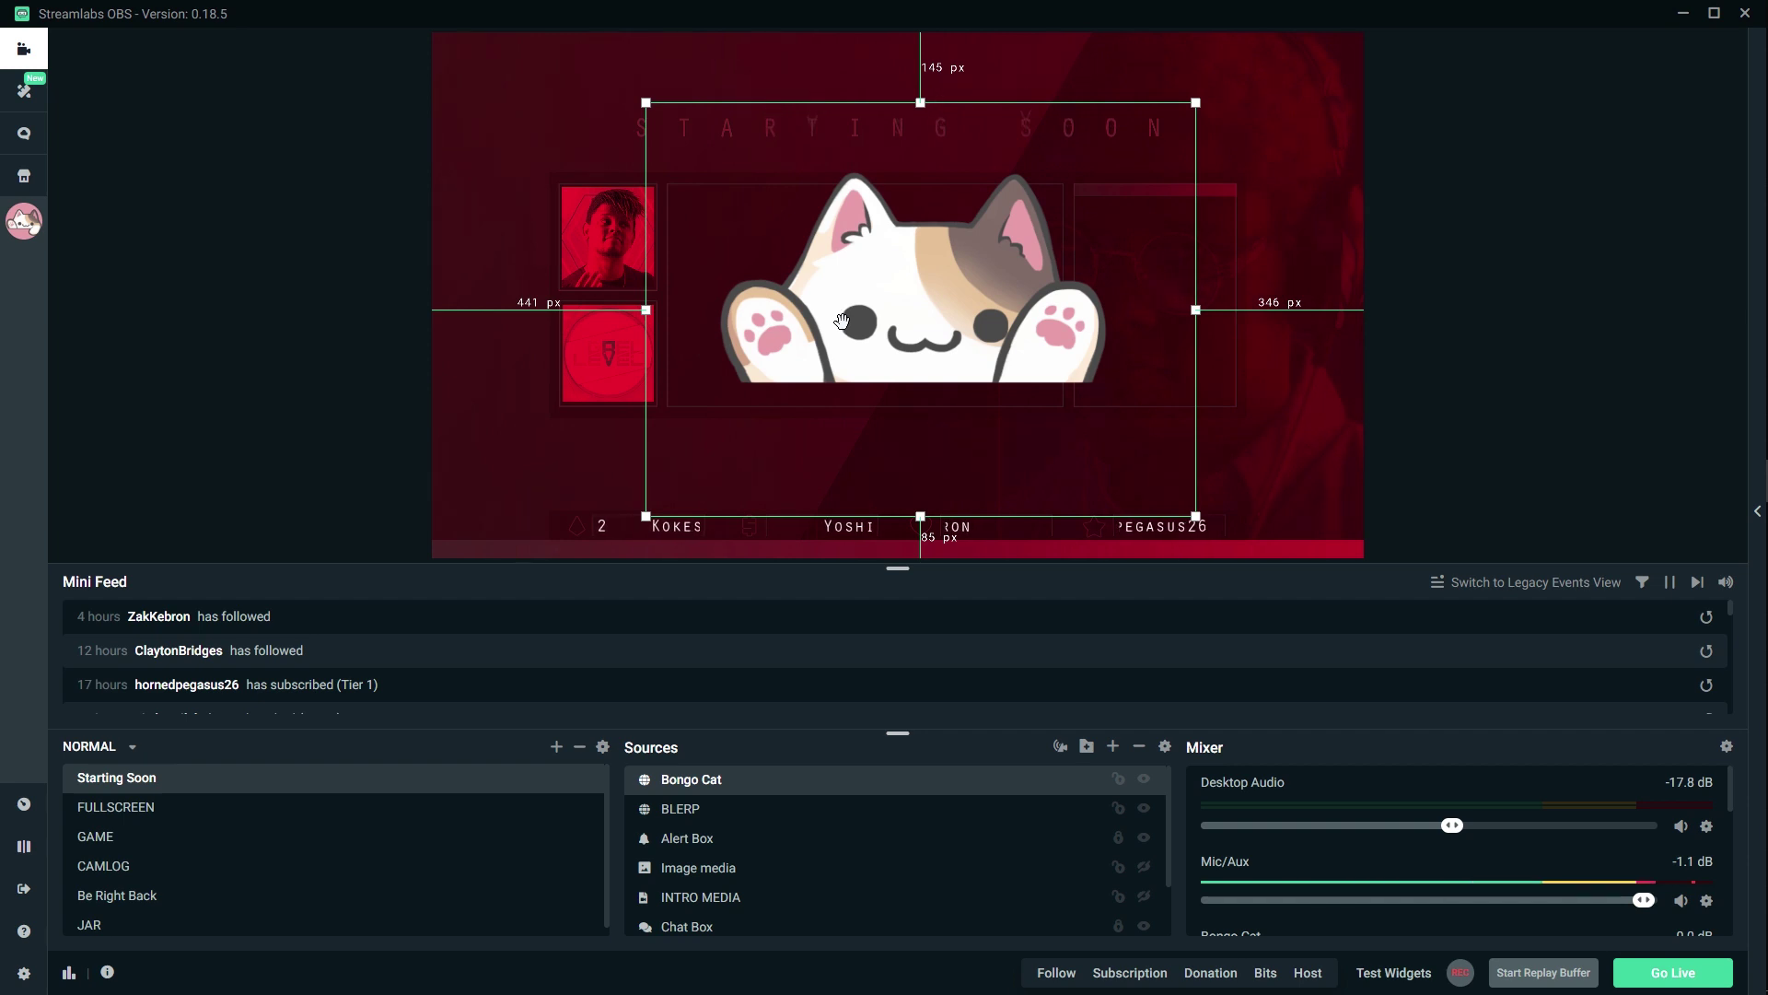
- Shift the enlarged Bongo Cat down and slightly left over the Starting Soon scene's centre
left_click_drag(842, 303, 818, 345)
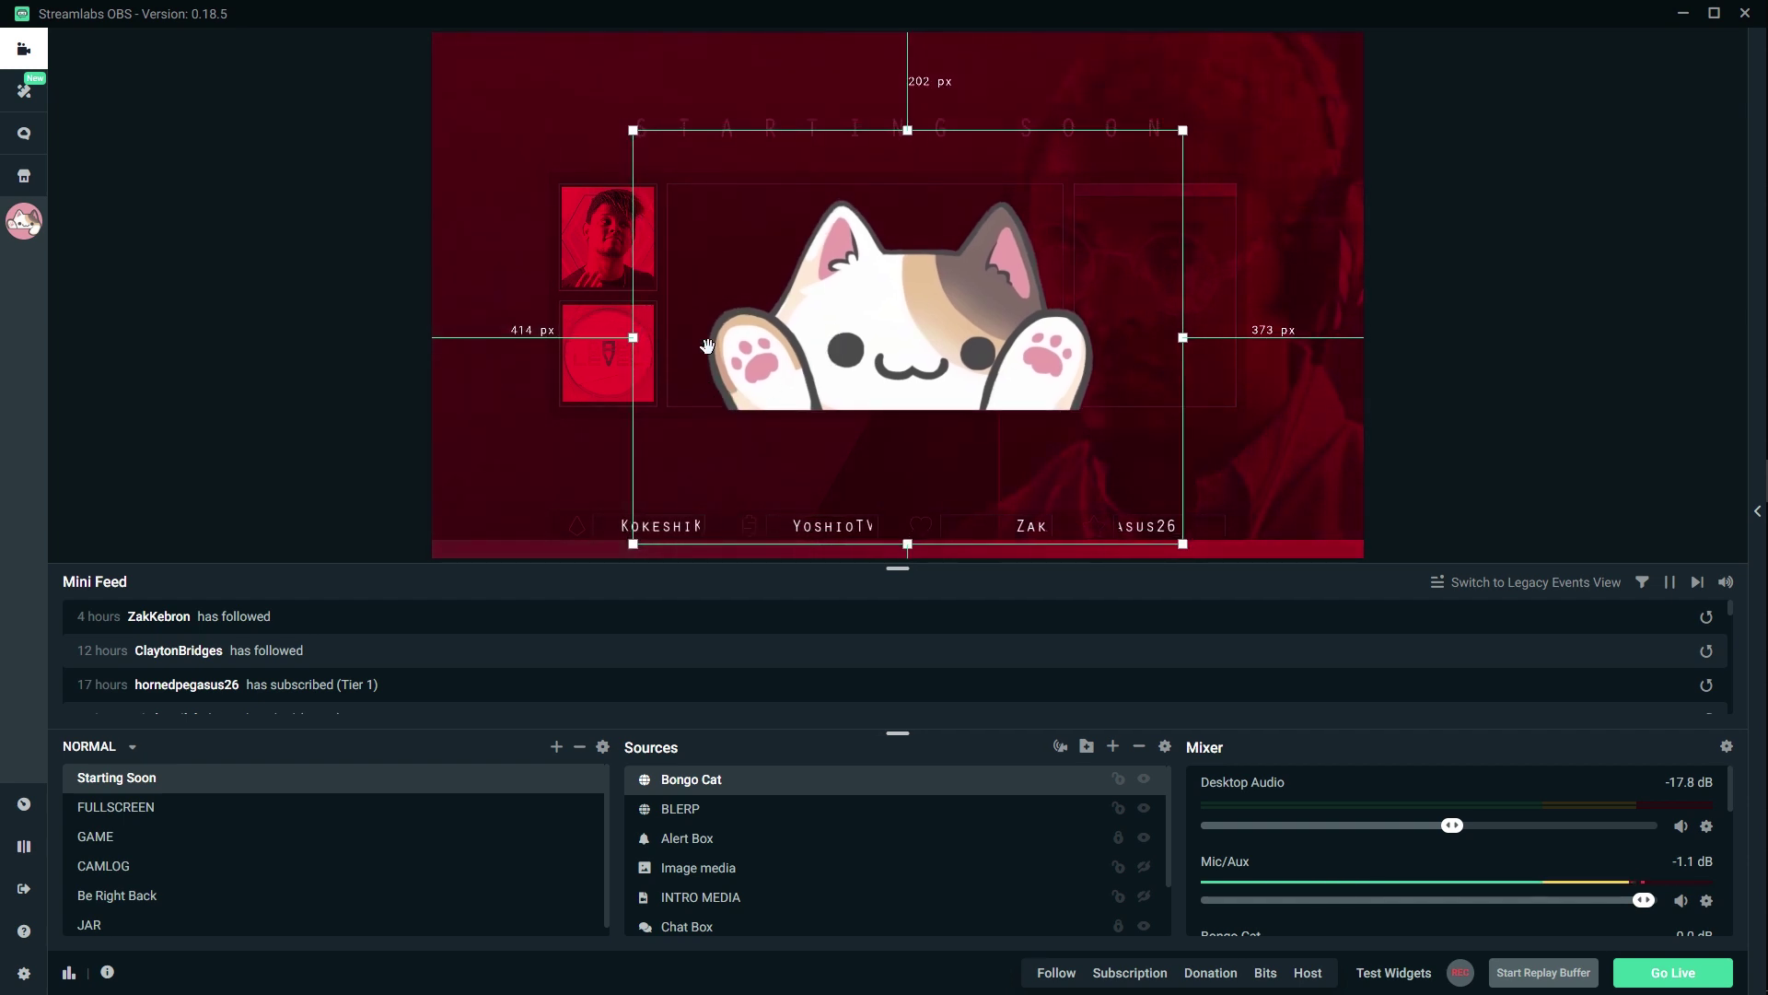